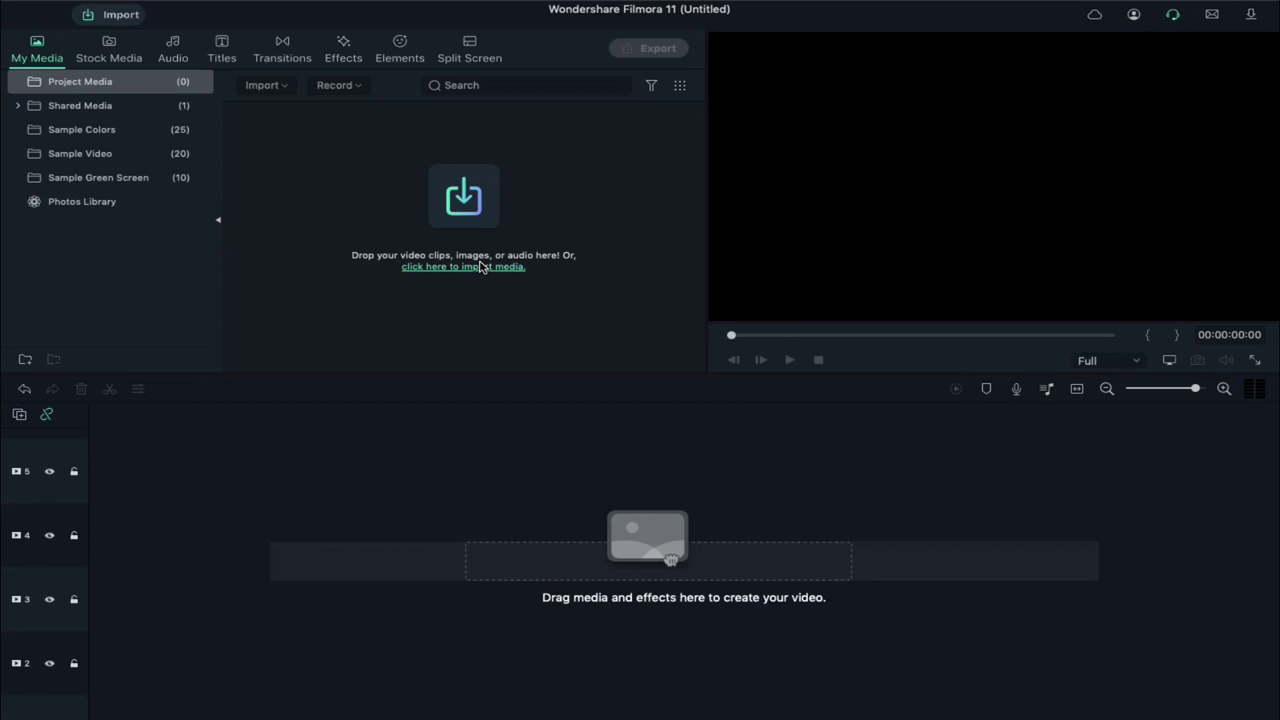
# Drag the eight intro asset files, leaving out the Logo Intro bundle, from Finder into Project Media.
pyautogui.click(478, 266)
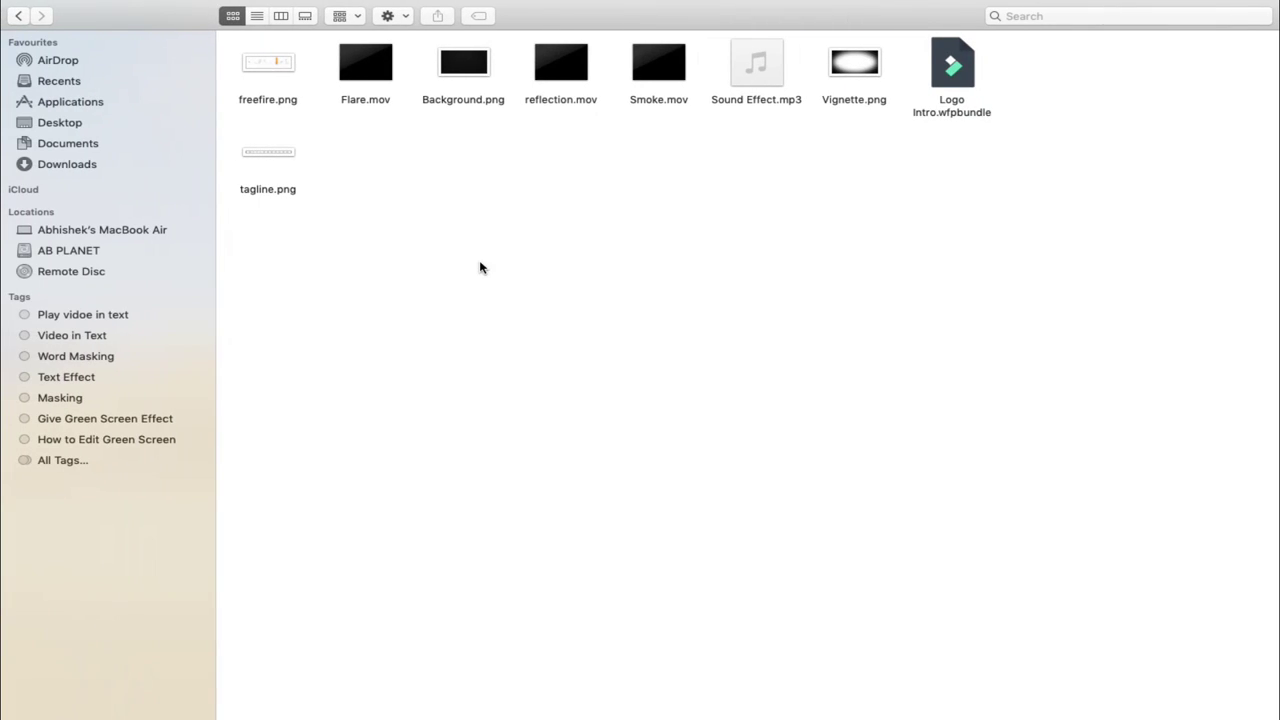
pyautogui.click(942, 91)
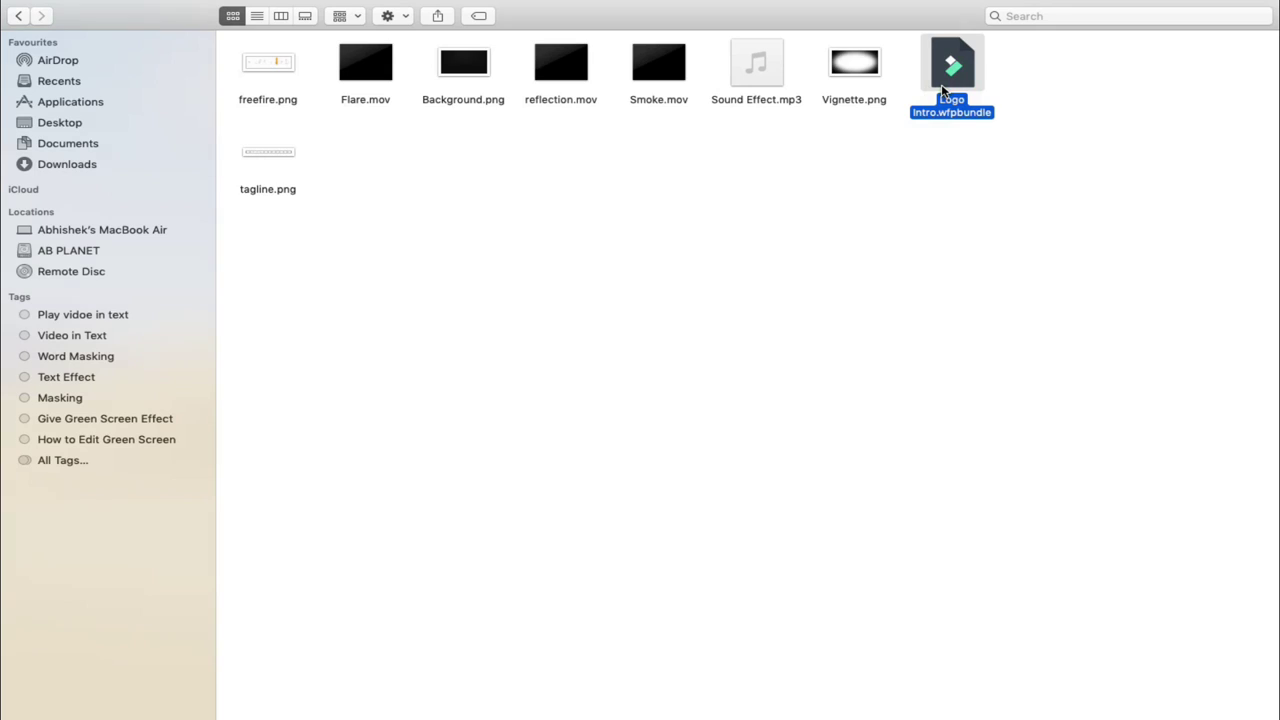
pyautogui.click(450, 216)
pyautogui.click(249, 208)
pyautogui.moveTo(245, 206); pyautogui.dragTo(857, 30)
pyautogui.moveTo(268, 68); pyautogui.dragTo(90, 631)
pyautogui.click(368, 293)
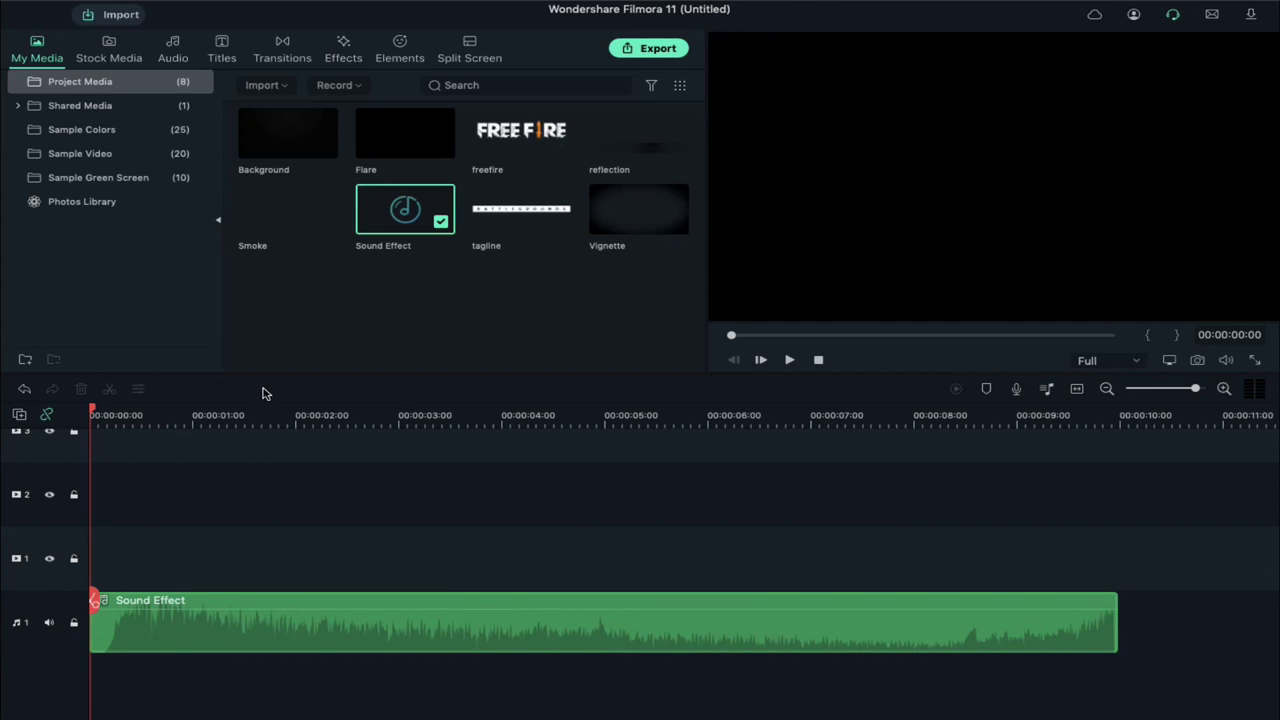
# Place the Background image on video track 1 and stretch it to 00:00:09:59, matching the Sound Effect.
pyautogui.moveTo(288, 124); pyautogui.dragTo(98, 573)
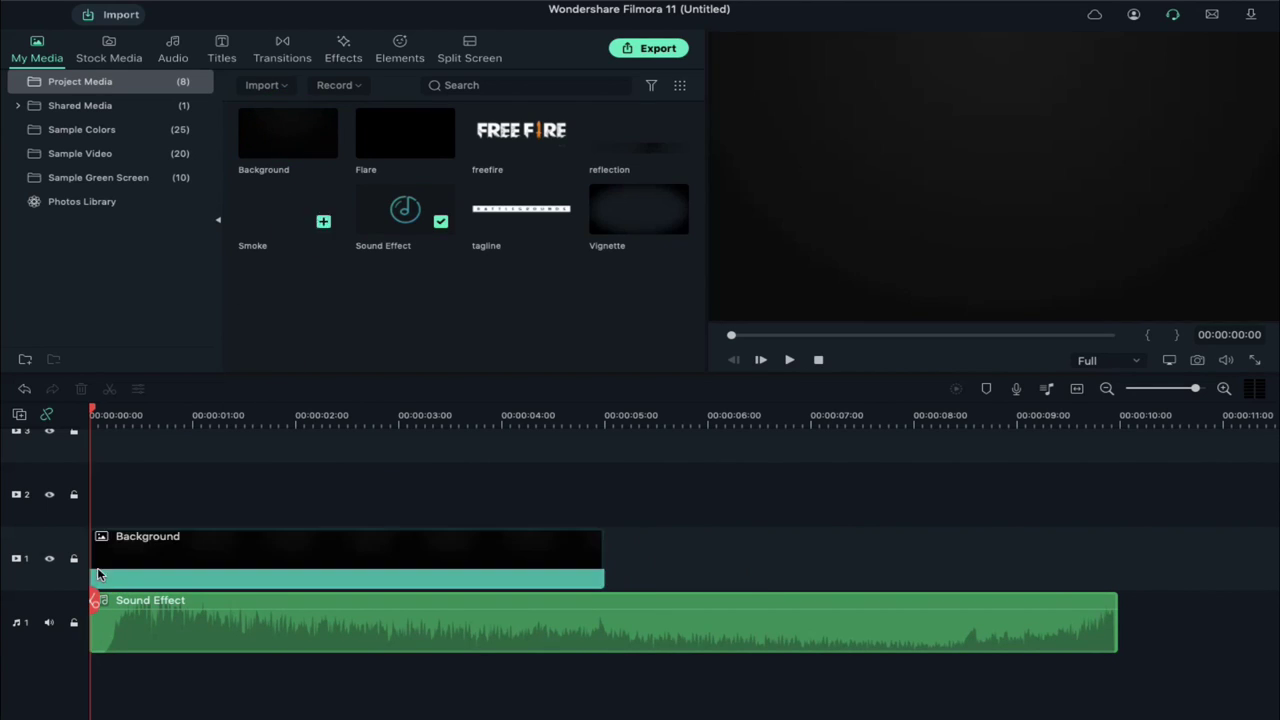
pyautogui.click(600, 548)
pyautogui.moveTo(600, 548); pyautogui.dragTo(1117, 545)
# Put the reflection clip on video track 2, keeping the 1920x1080 60fps project settings.
pyautogui.moveTo(644, 130); pyautogui.dragTo(97, 486)
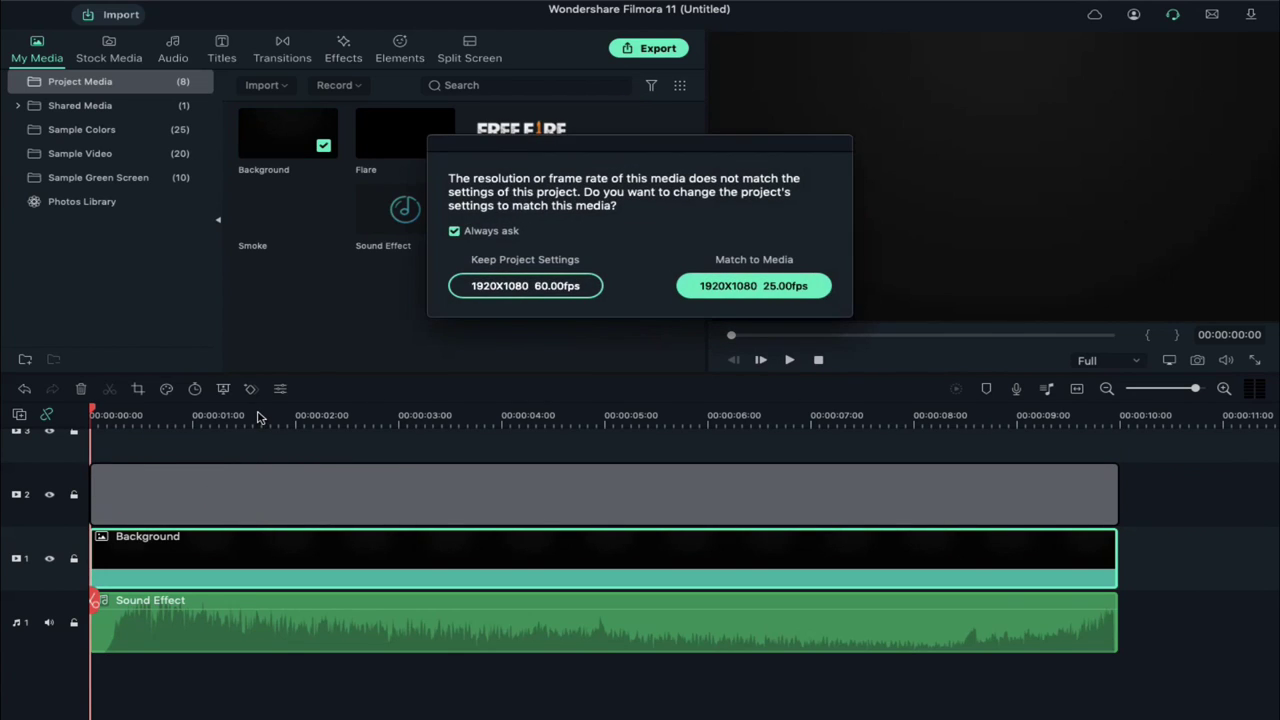
pyautogui.click(490, 286)
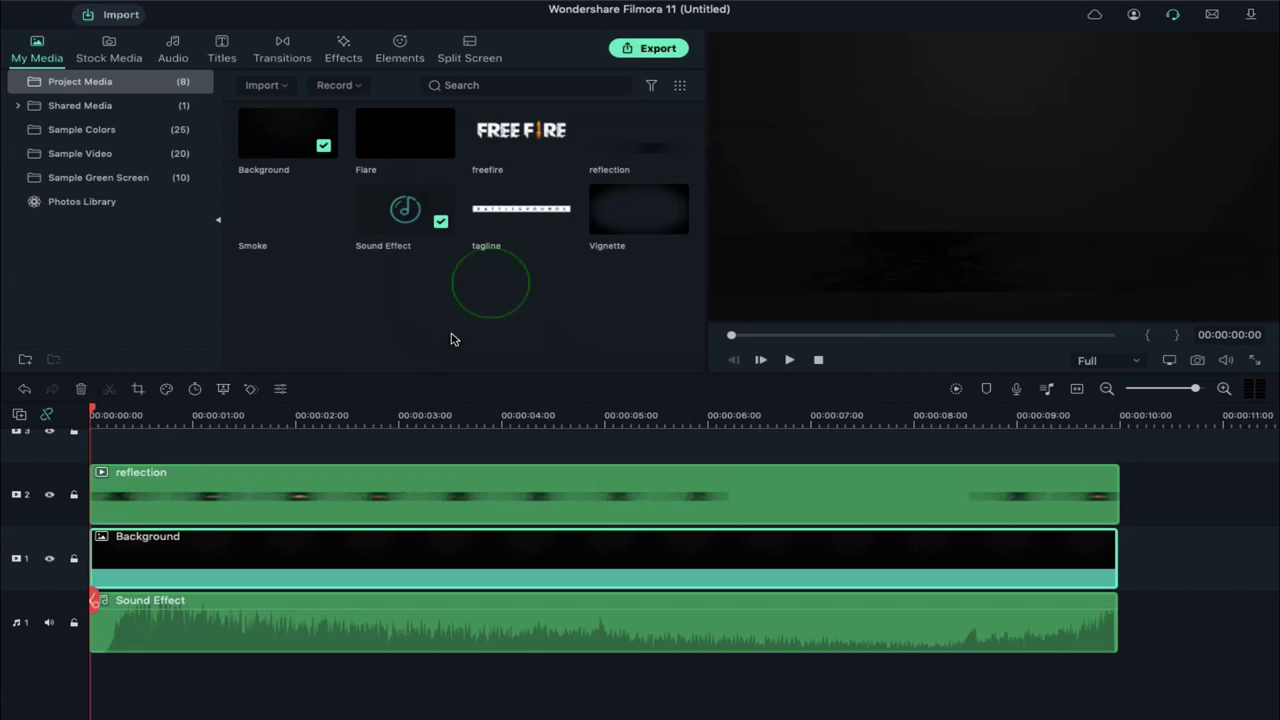
pyautogui.click(297, 425)
# Set the reflection clip's colour to Contrast 32, Saturation 32 and Brightness 30.
pyautogui.doubleClick(316, 488)
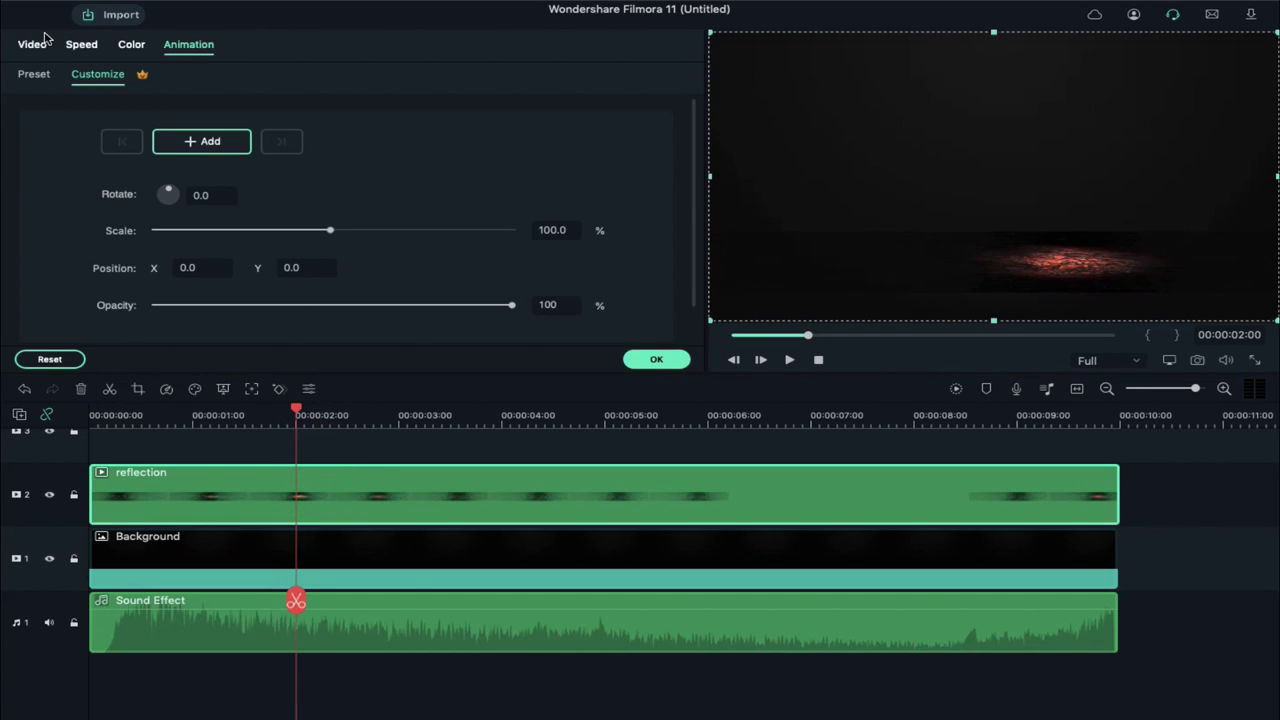
pyautogui.click(129, 47)
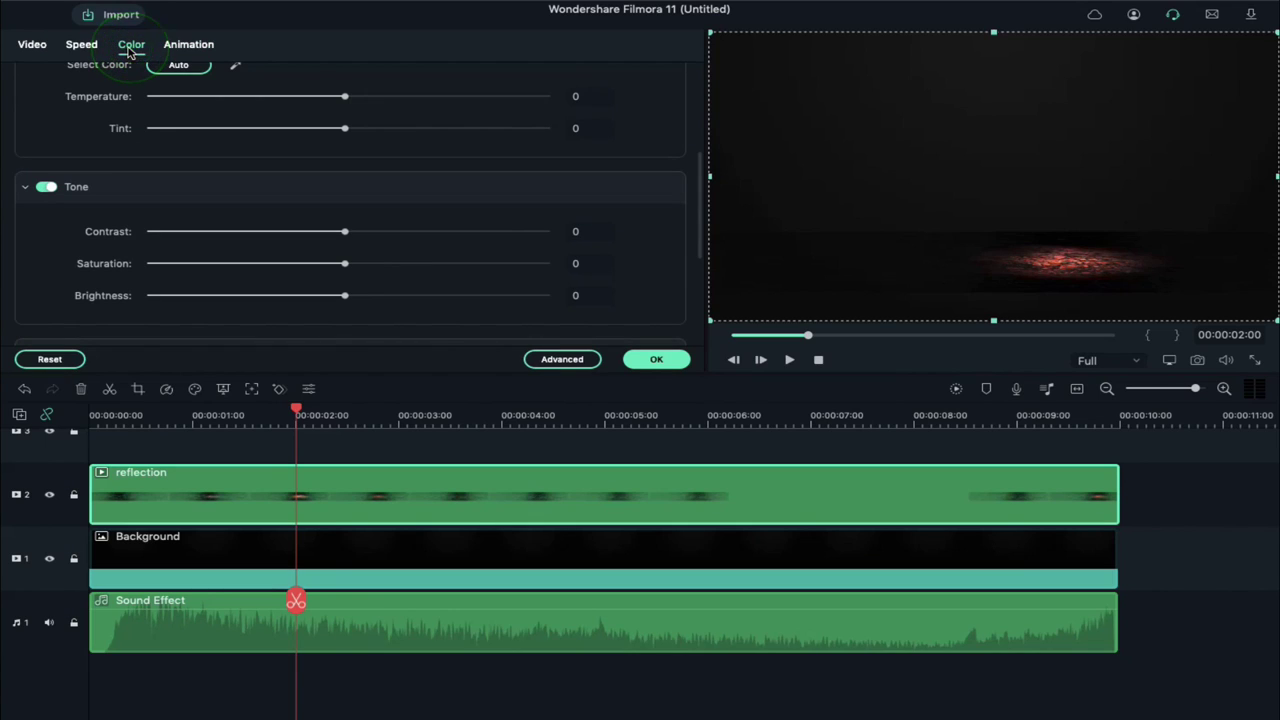
pyautogui.click(577, 230)
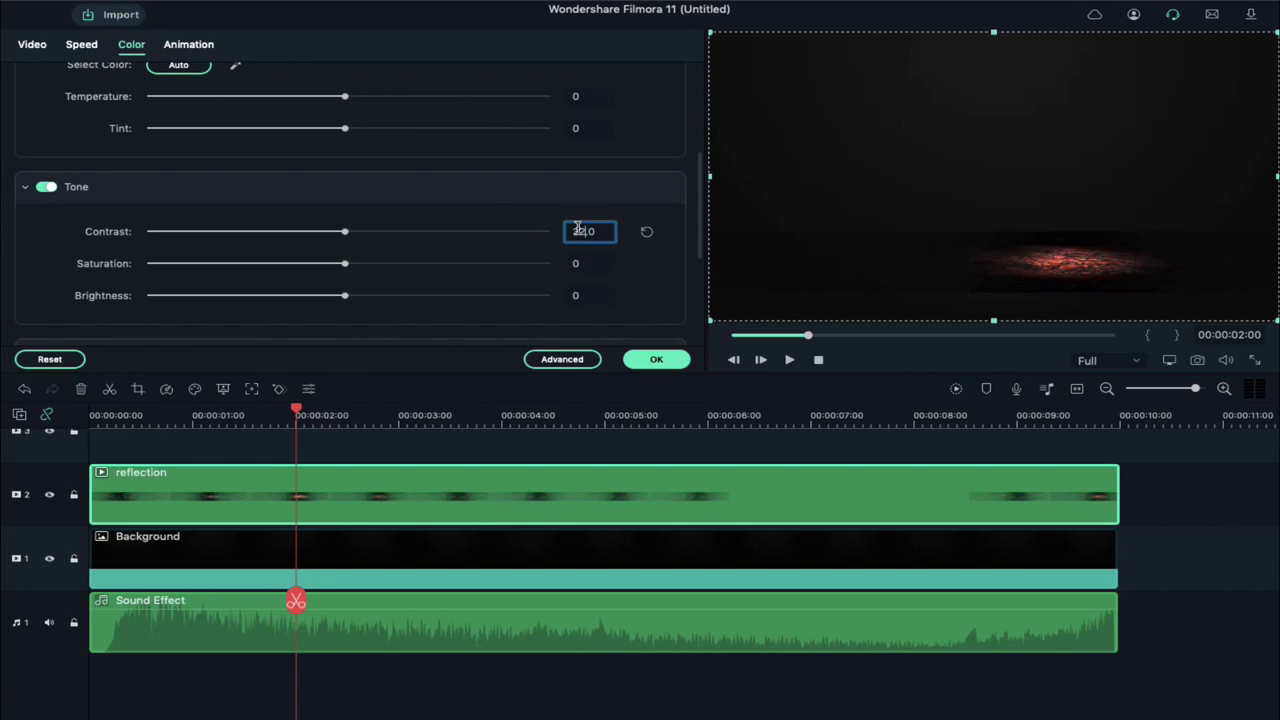
pyautogui.write('32.0')
pyautogui.press('Return')
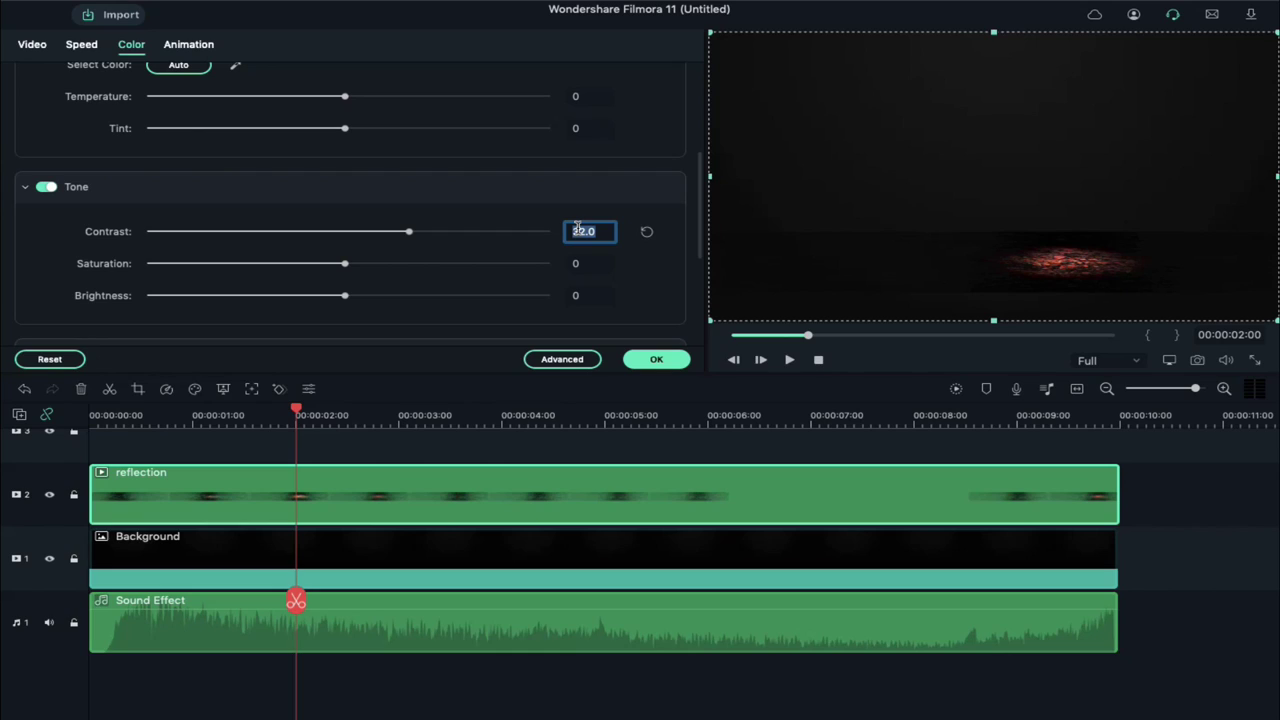
pyautogui.click(585, 260)
pyautogui.write('32.0')
pyautogui.press('Return')
pyautogui.click(589, 295)
pyautogui.write('30.0')
pyautogui.press('Return')
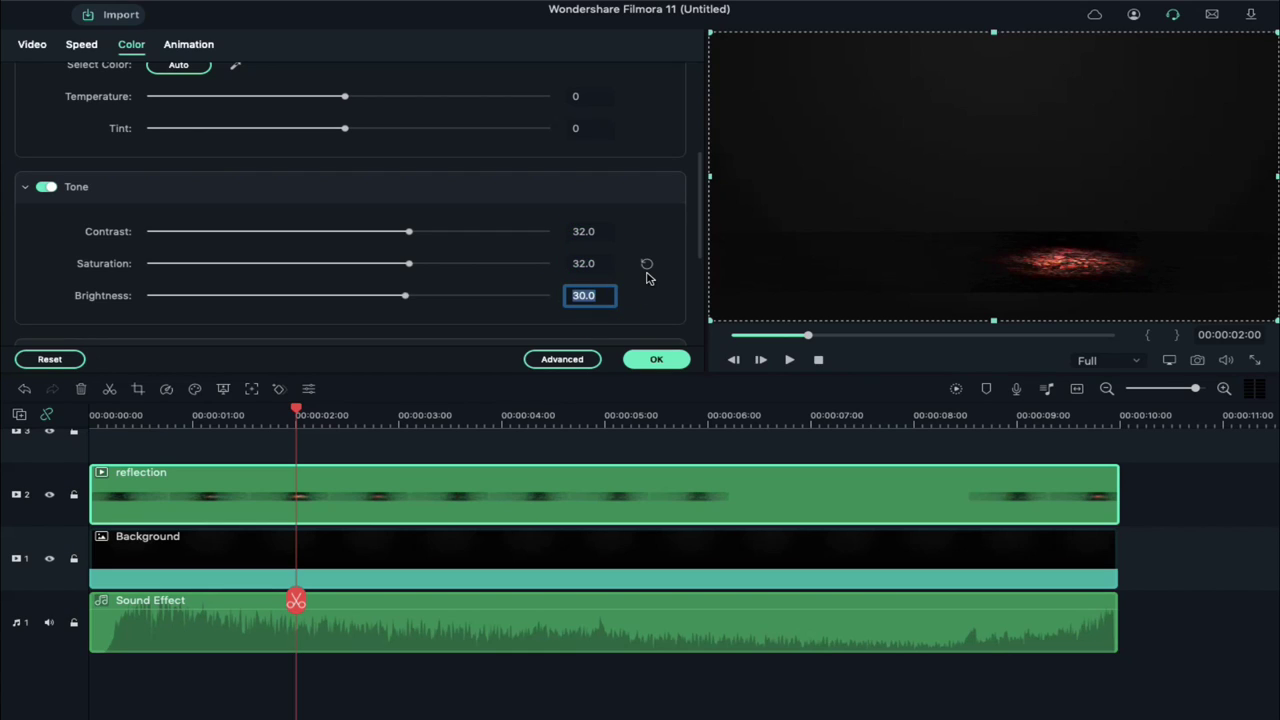
# Switch the reflection's blending mode to Screen and confirm the clip settings.
pyautogui.click(38, 46)
pyautogui.click(267, 262)
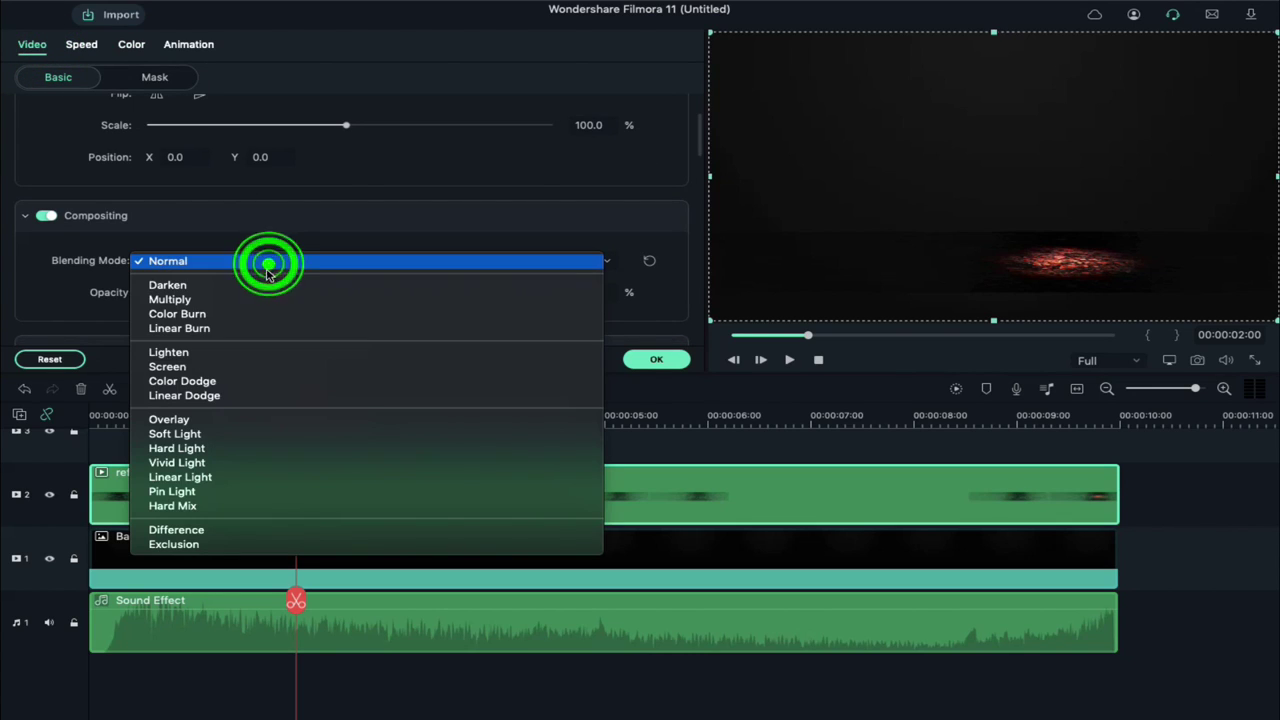
pyautogui.click(246, 365)
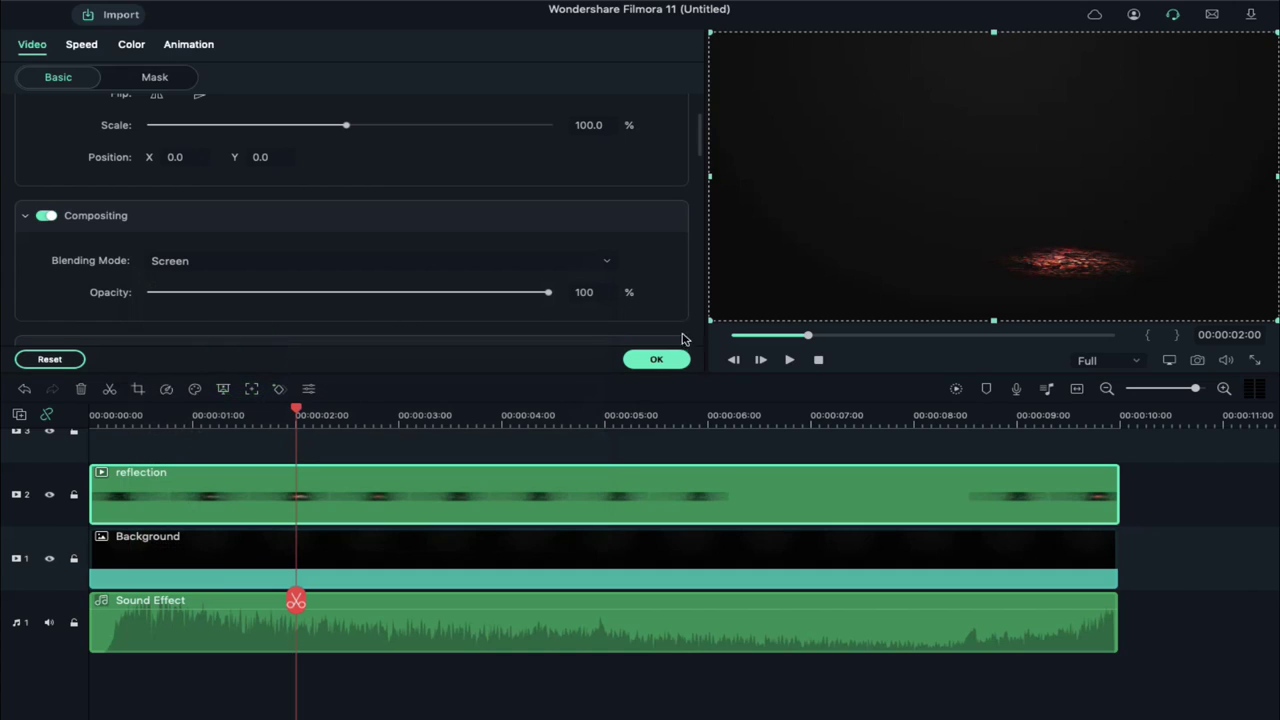
pyautogui.click(657, 359)
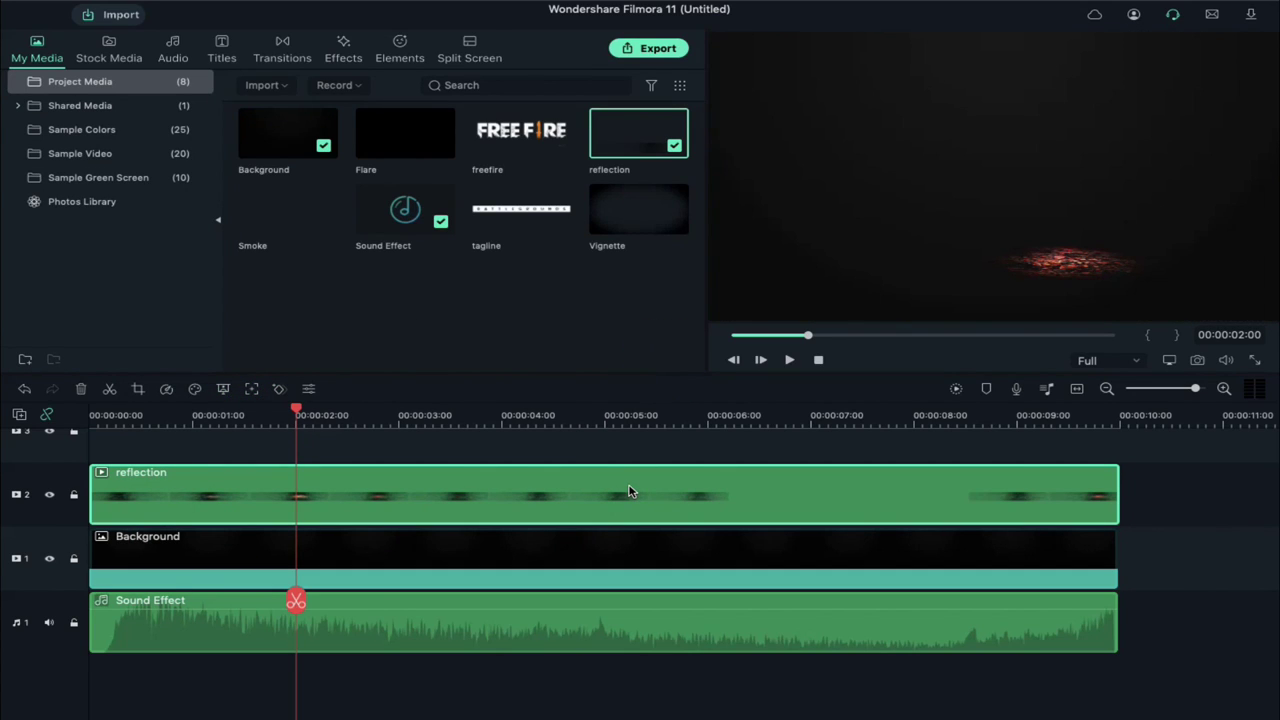
# Copy the reflection's effects and paste them onto the Flare clip placed on video track 3.
pyautogui.scroll(2, 629, 491)
pyautogui.rightClick(385, 550)
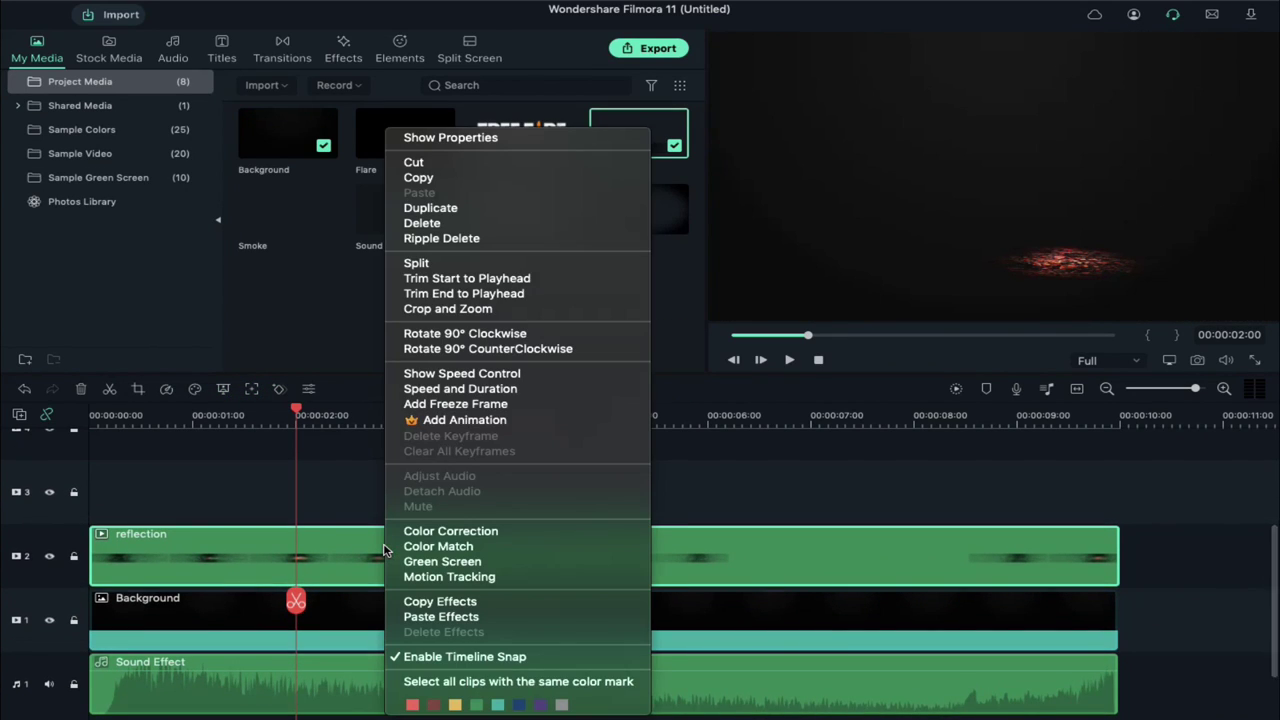
pyautogui.click(430, 598)
pyautogui.moveTo(390, 148)
pyautogui.moveTo(390, 141); pyautogui.dragTo(98, 477)
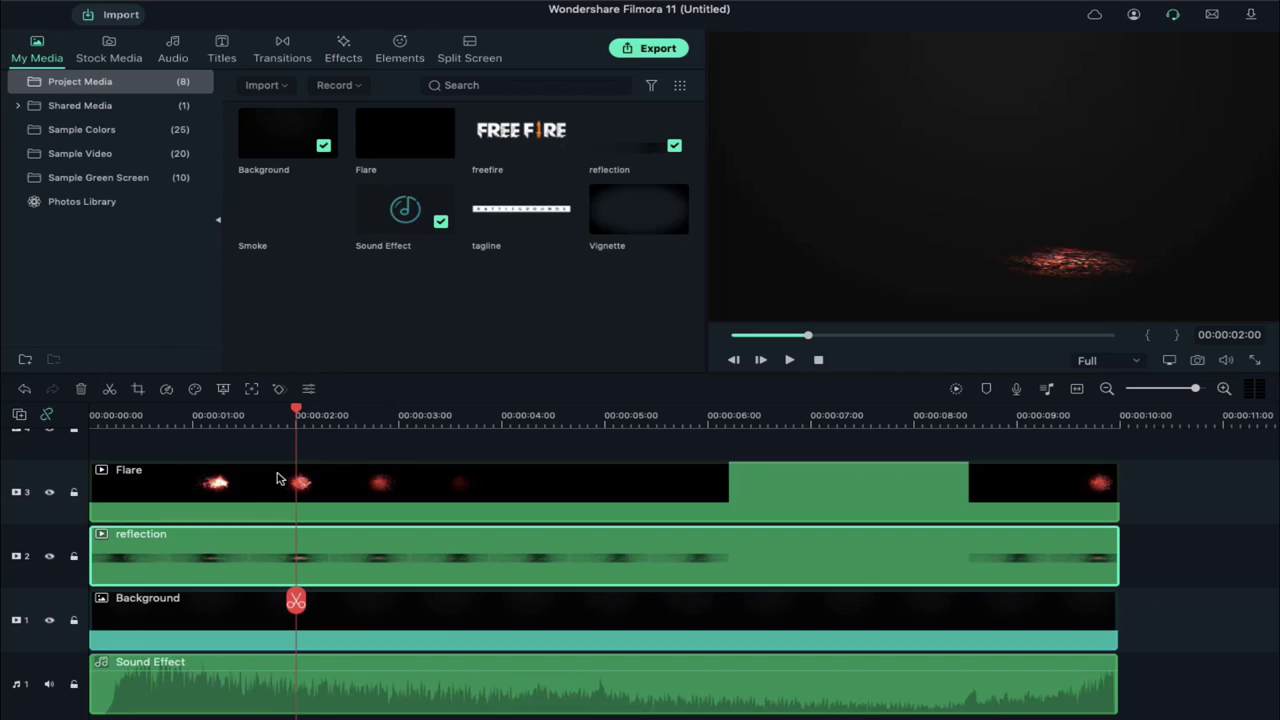
pyautogui.rightClick(278, 478)
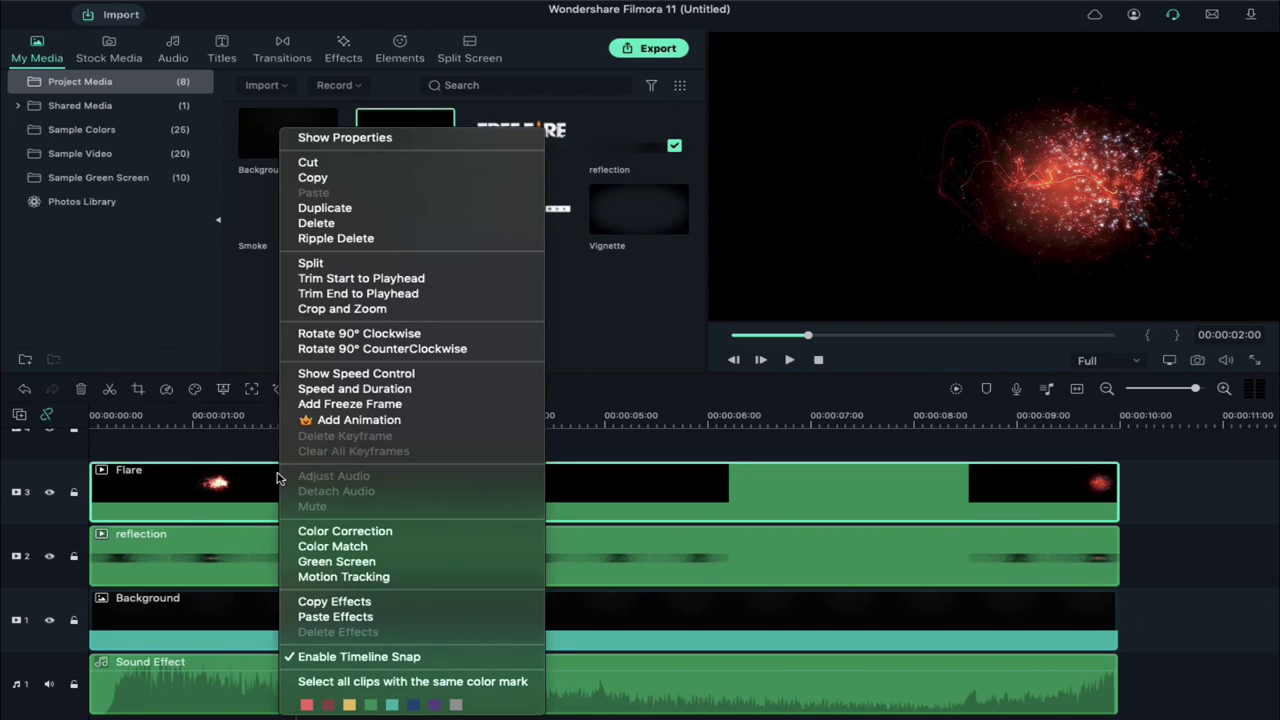
pyautogui.click(367, 617)
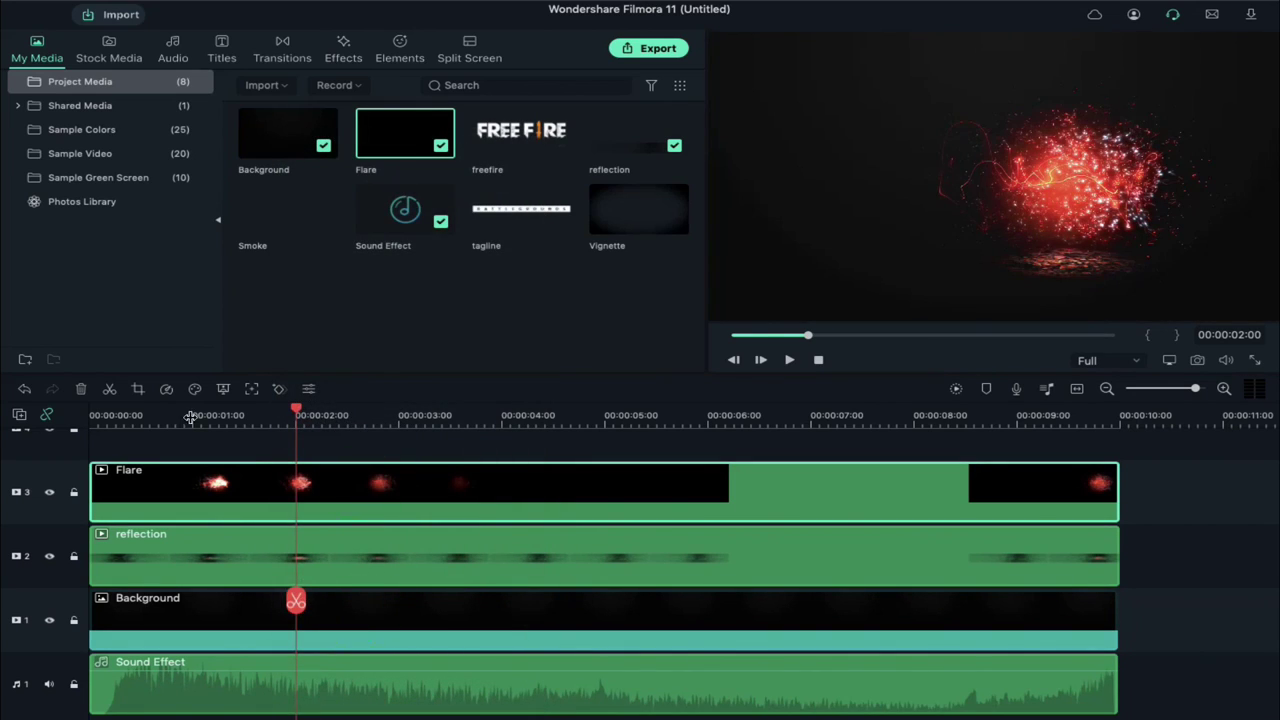
# Place the freefire logo on a new track 4 and extend it toward the timeline end.
pyautogui.click(193, 415)
pyautogui.moveTo(445, 336); pyautogui.dragTo(100, 490)
pyautogui.moveTo(604, 480); pyautogui.dragTo(1117, 462)
# Extend the freefire clip to the ten-second end and park the playhead at frame 12.
pyautogui.click(95, 415)
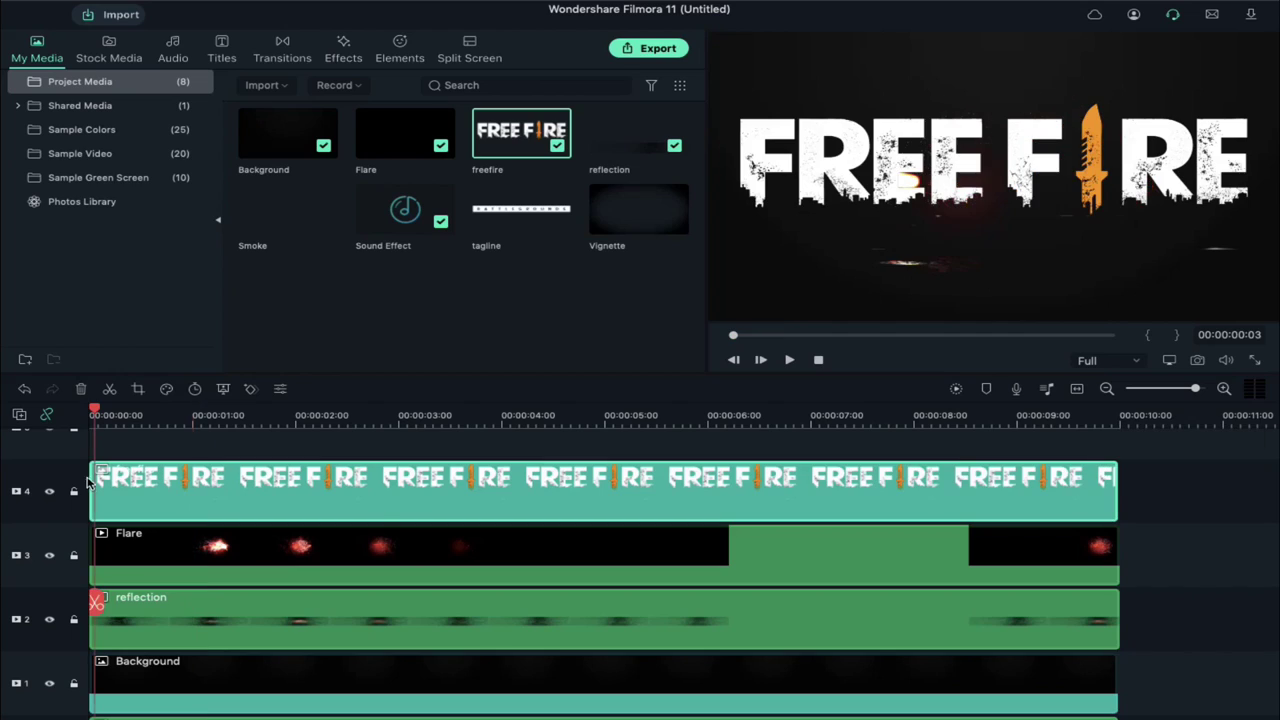
pyautogui.moveTo(90, 488); pyautogui.dragTo(95, 488)
pyautogui.click(93, 415)
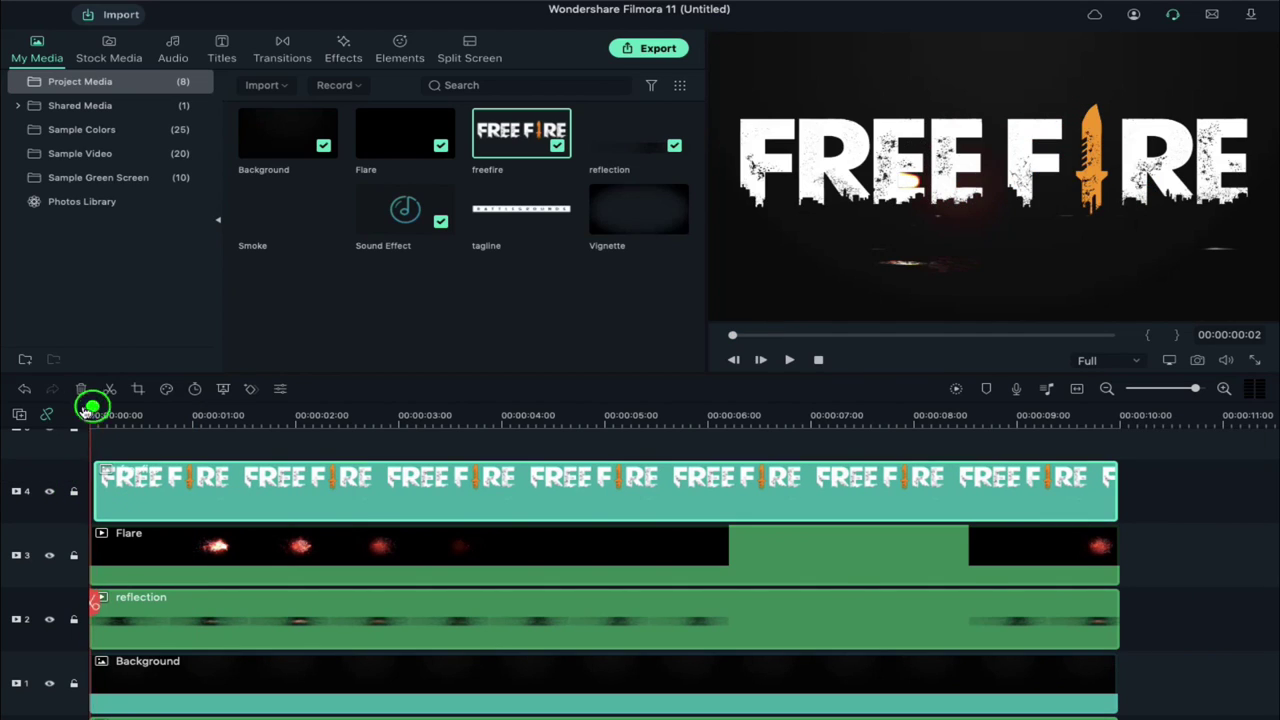
pyautogui.moveTo(93, 415); pyautogui.dragTo(110, 415)
# Scale the freefire logo to 30% and position it at X -8, Y -32.
pyautogui.doubleClick(149, 471)
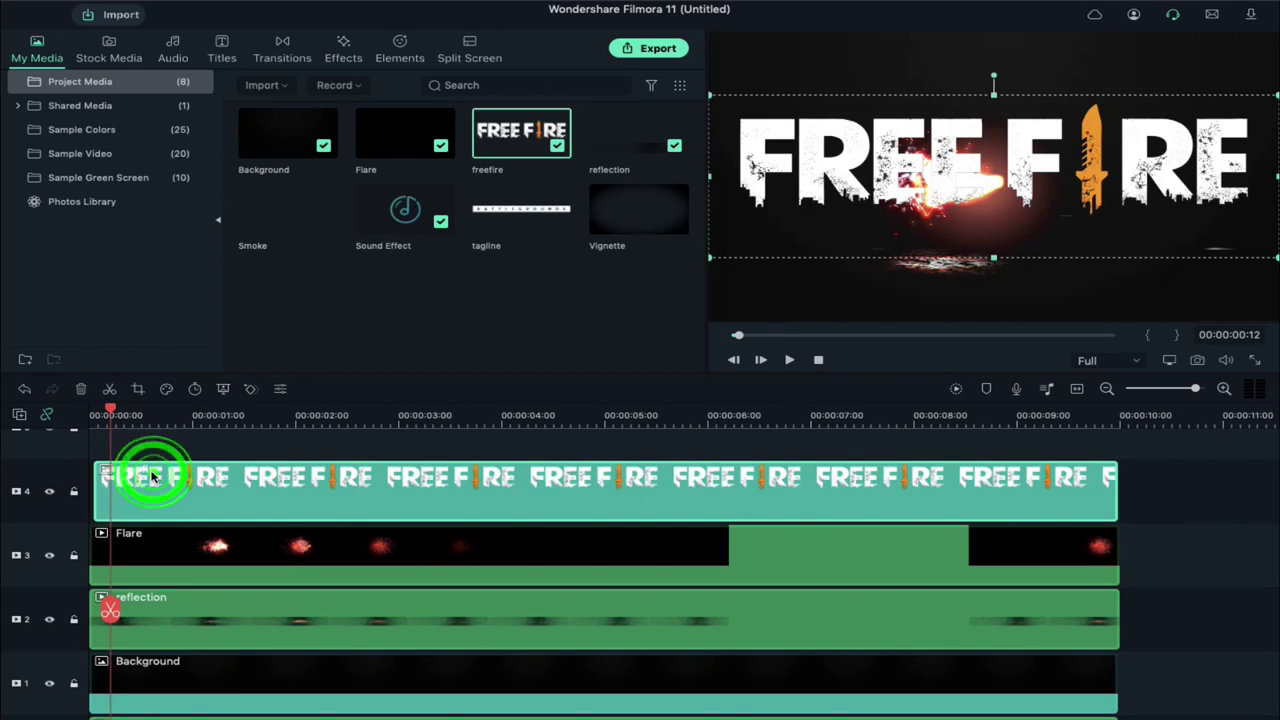
pyautogui.moveTo(342, 124); pyautogui.dragTo(201, 126)
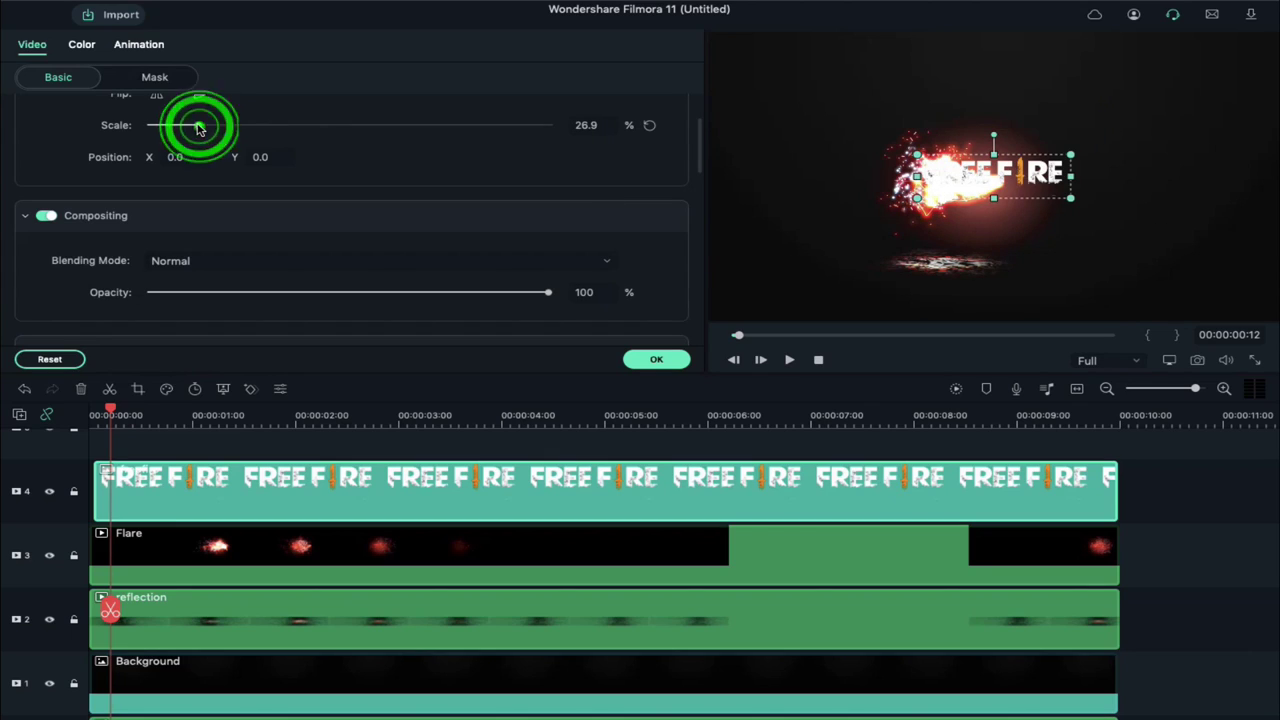
pyautogui.click(590, 125)
pyautogui.write('30')
pyautogui.press('Return')
pyautogui.moveTo(169, 157); pyautogui.dragTo(152, 157)
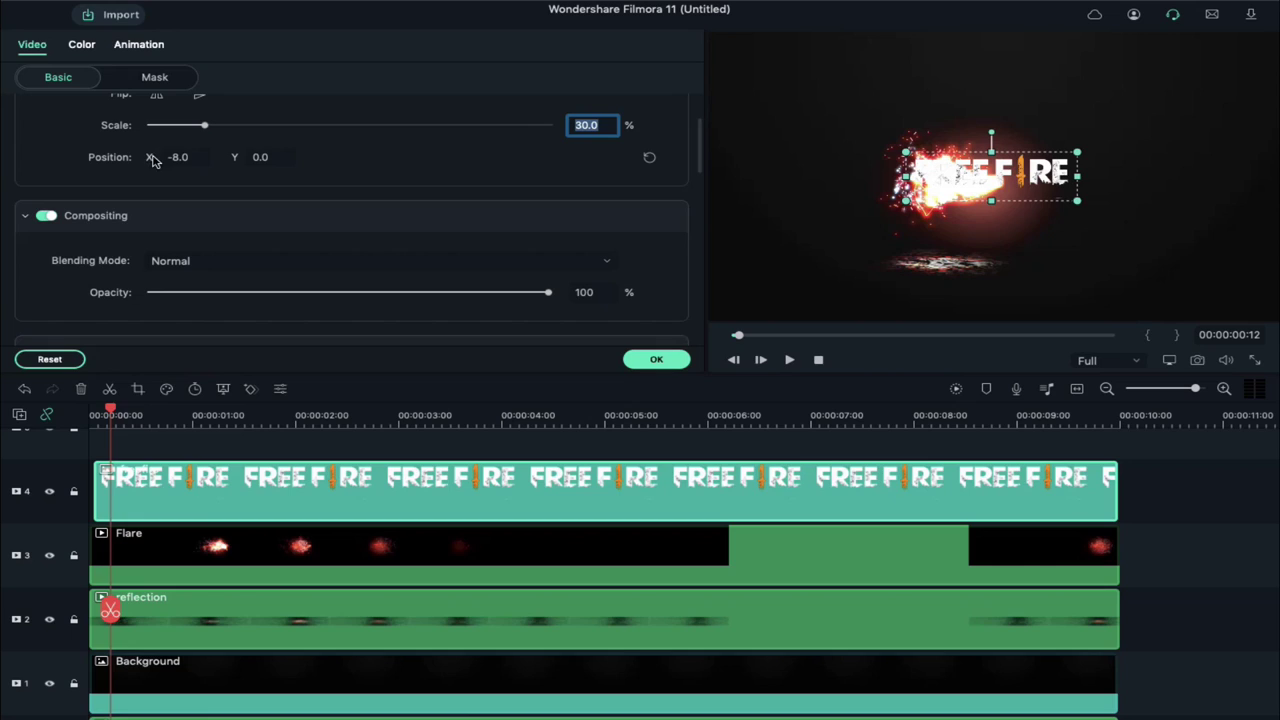
pyautogui.moveTo(250, 157); pyautogui.dragTo(214, 152)
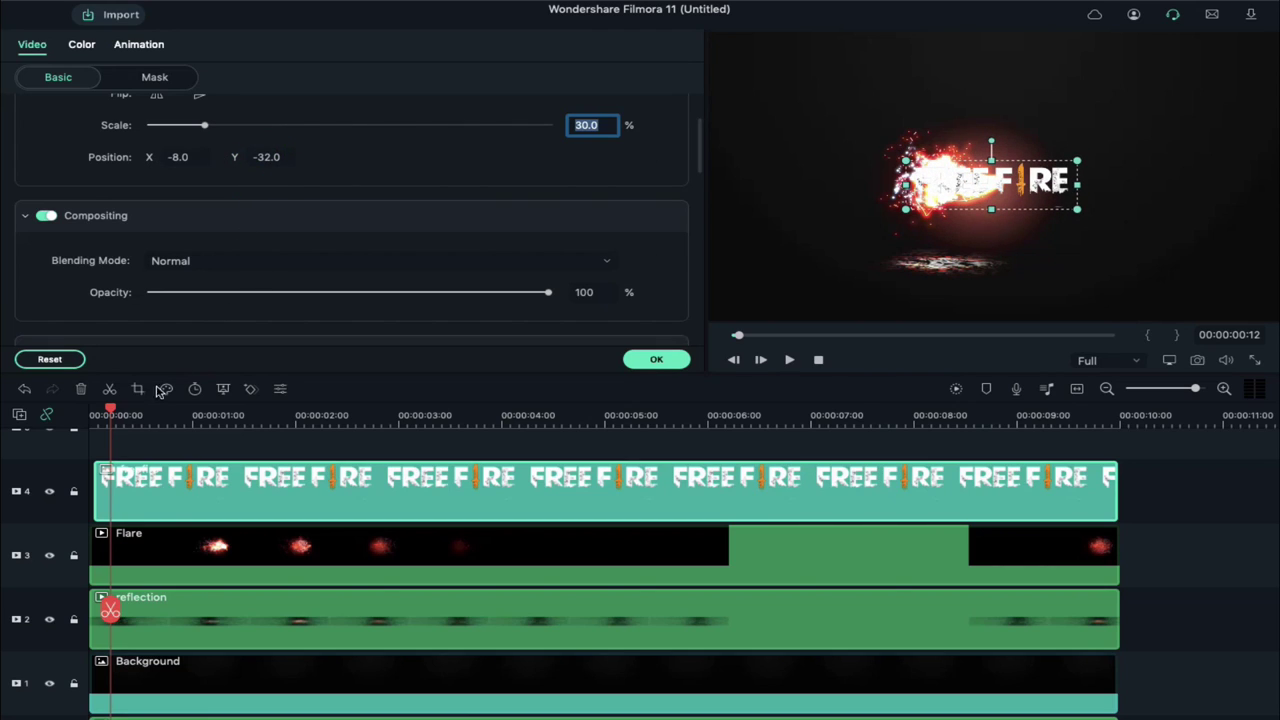
pyautogui.click(99, 415)
pyautogui.click(285, 46)
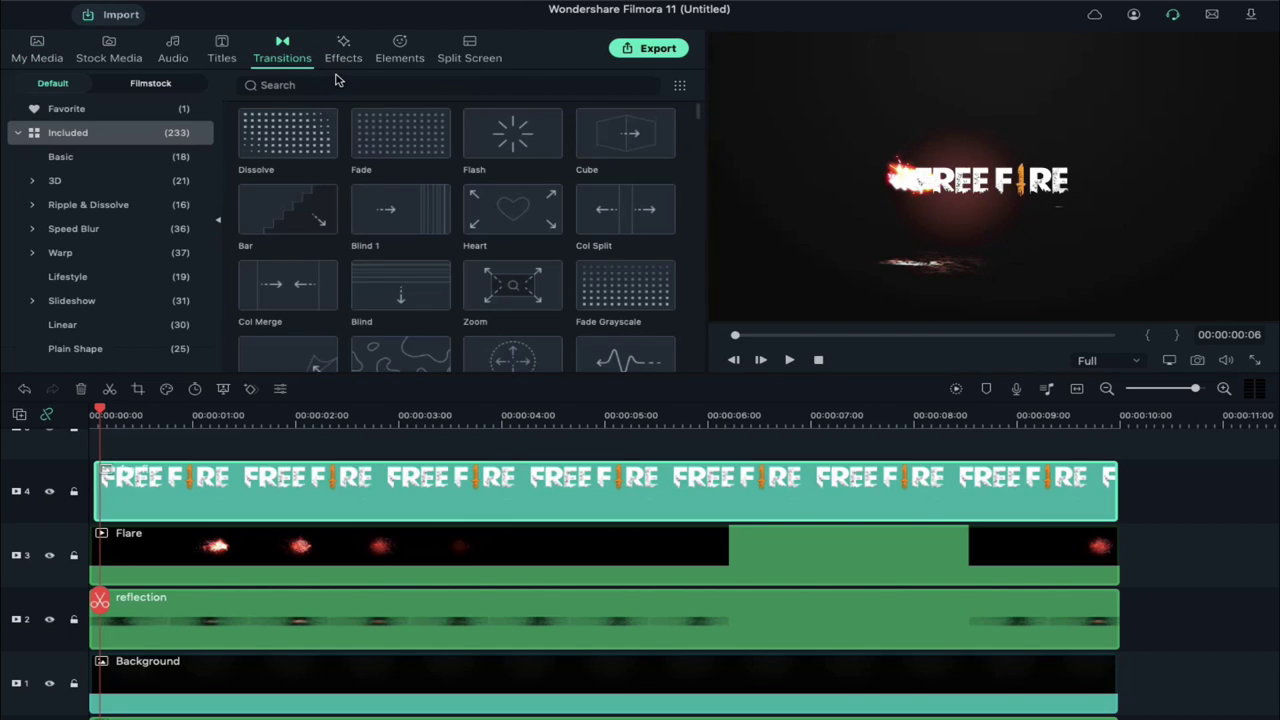
# Search transitions for 'era' and apply Erase to the start of the freefire logo clip.
pyautogui.click(337, 80)
pyautogui.write('erase')
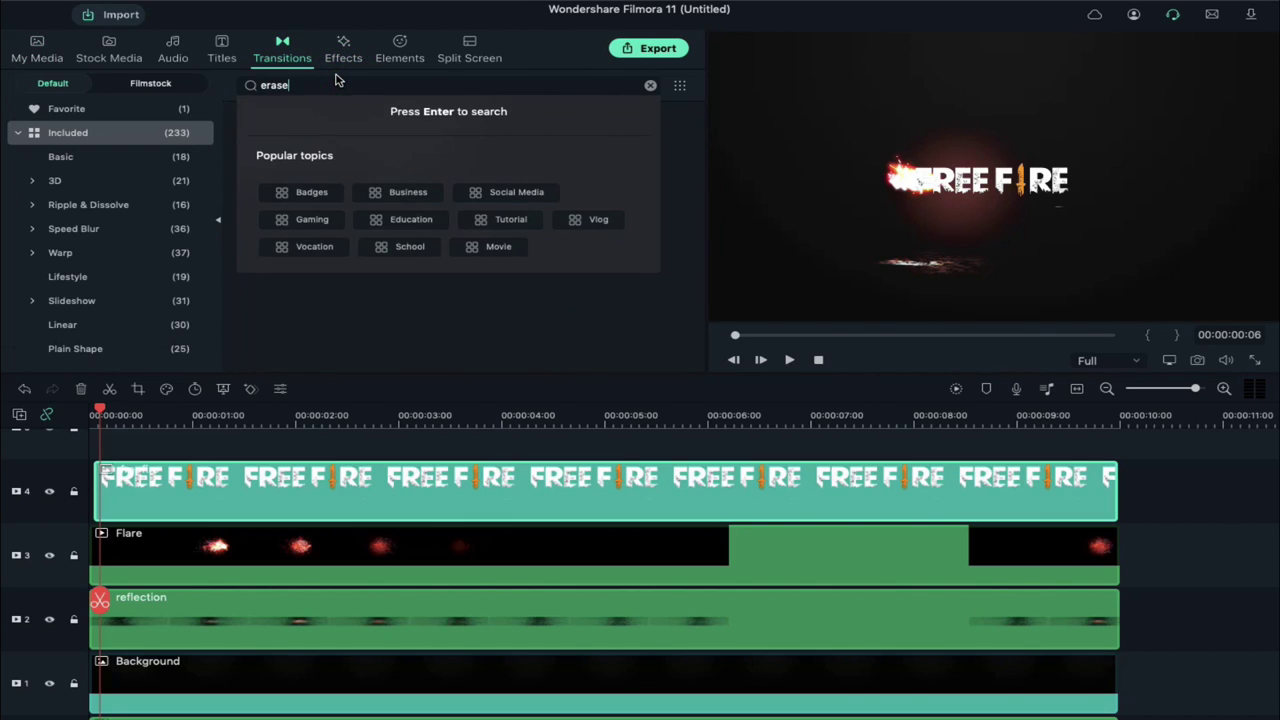
pyautogui.press('Return')
pyautogui.moveTo(285, 128)
pyautogui.mouseDown()
pyautogui.moveTo(120, 485)
pyautogui.moveTo(140, 480)
pyautogui.moveTo(165, 428)
pyautogui.moveTo(181, 425)
pyautogui.mouseUp()
# Shorten the Erase transition on the title clip, then set the playhead near 9:32.
pyautogui.click(181, 420)
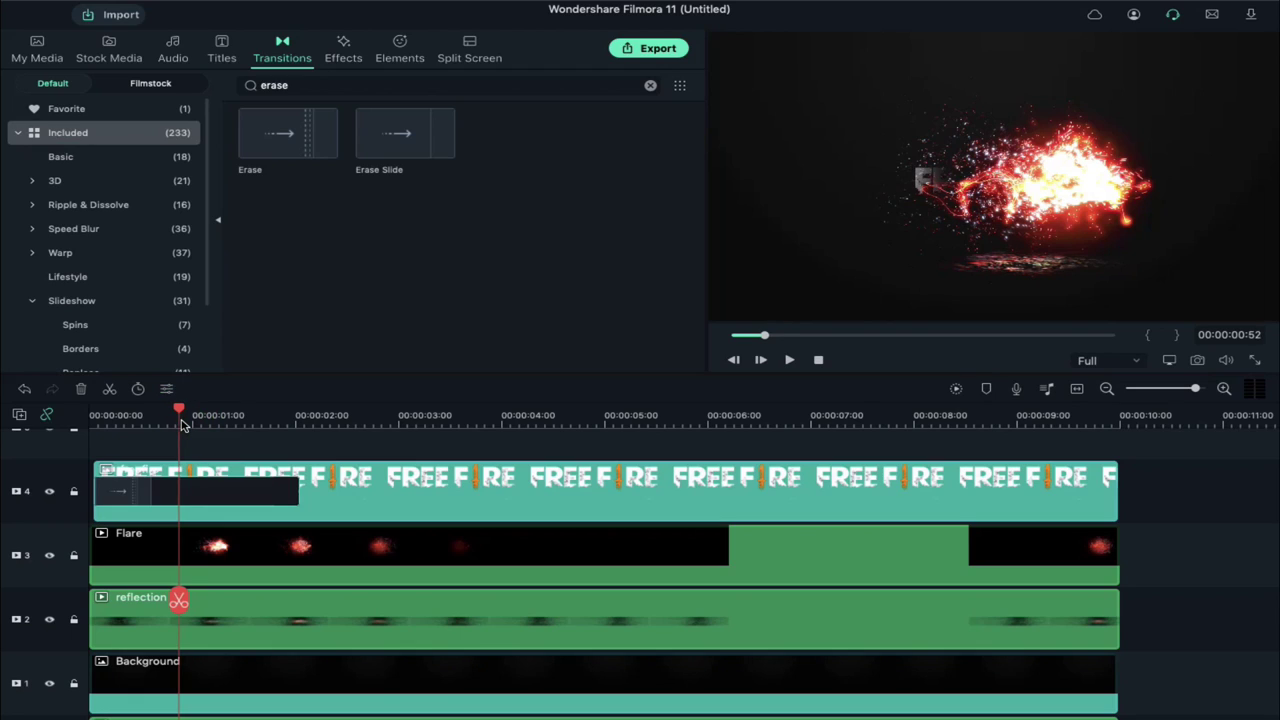
pyautogui.press('Left')
pyautogui.press('Left')
pyautogui.press('Left')
pyautogui.press('Left')
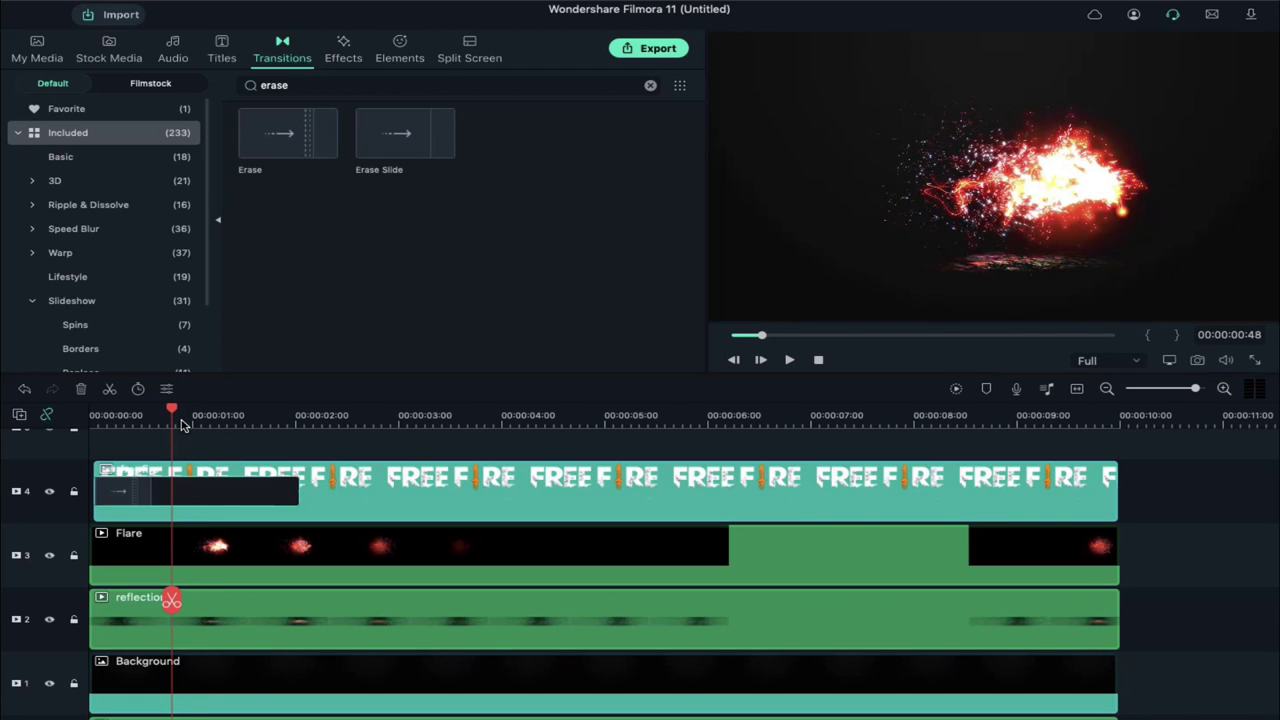
pyautogui.moveTo(293, 489); pyautogui.dragTo(157, 485)
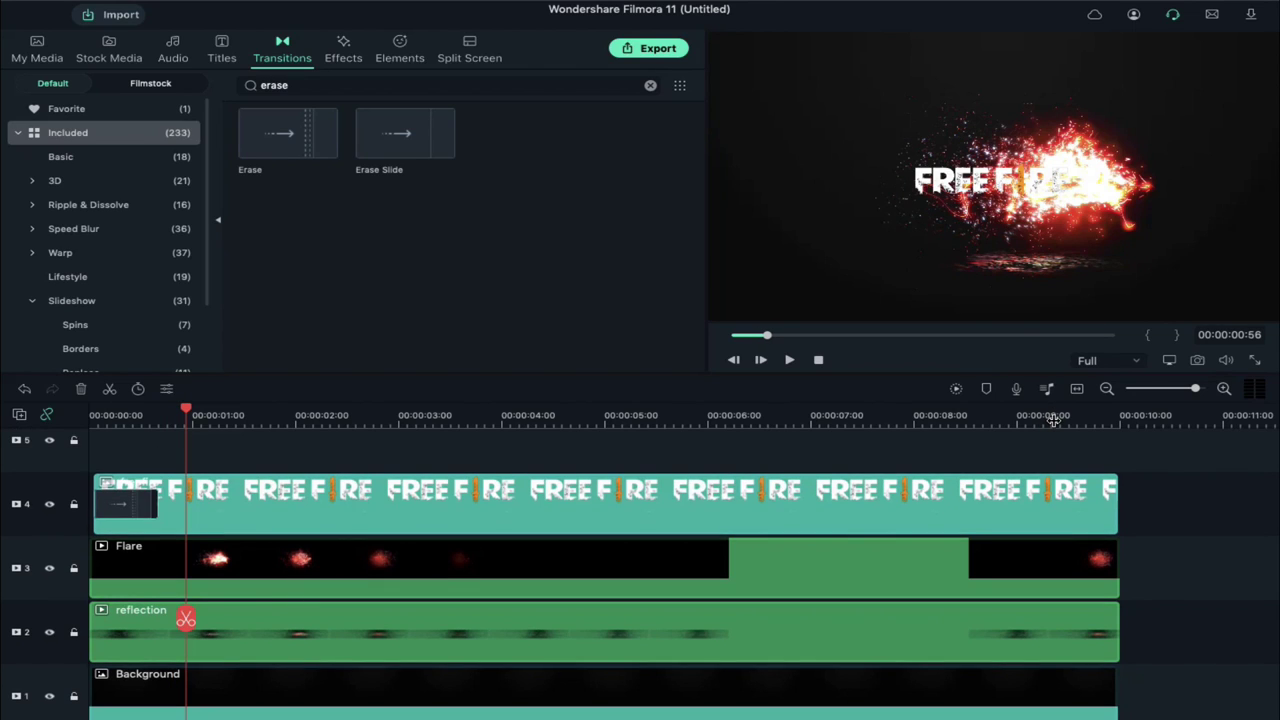
pyautogui.click(1053, 420)
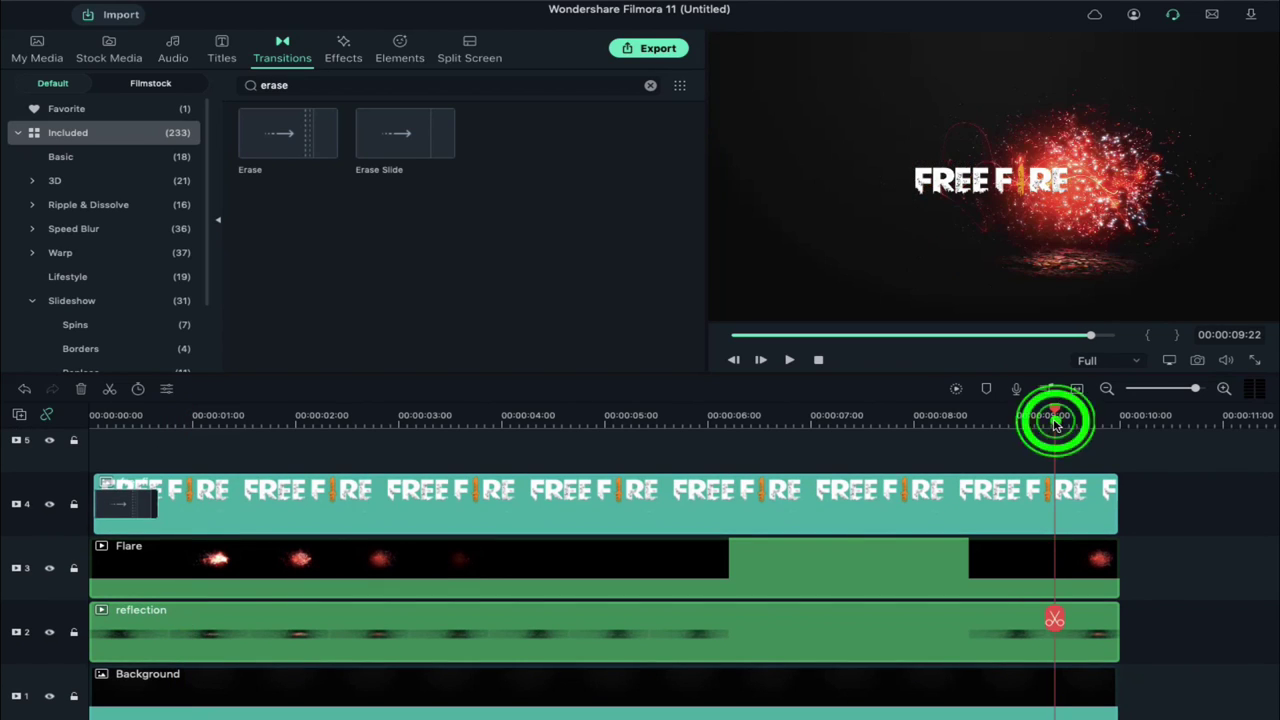
pyautogui.moveTo(1056, 412); pyautogui.dragTo(1074, 412)
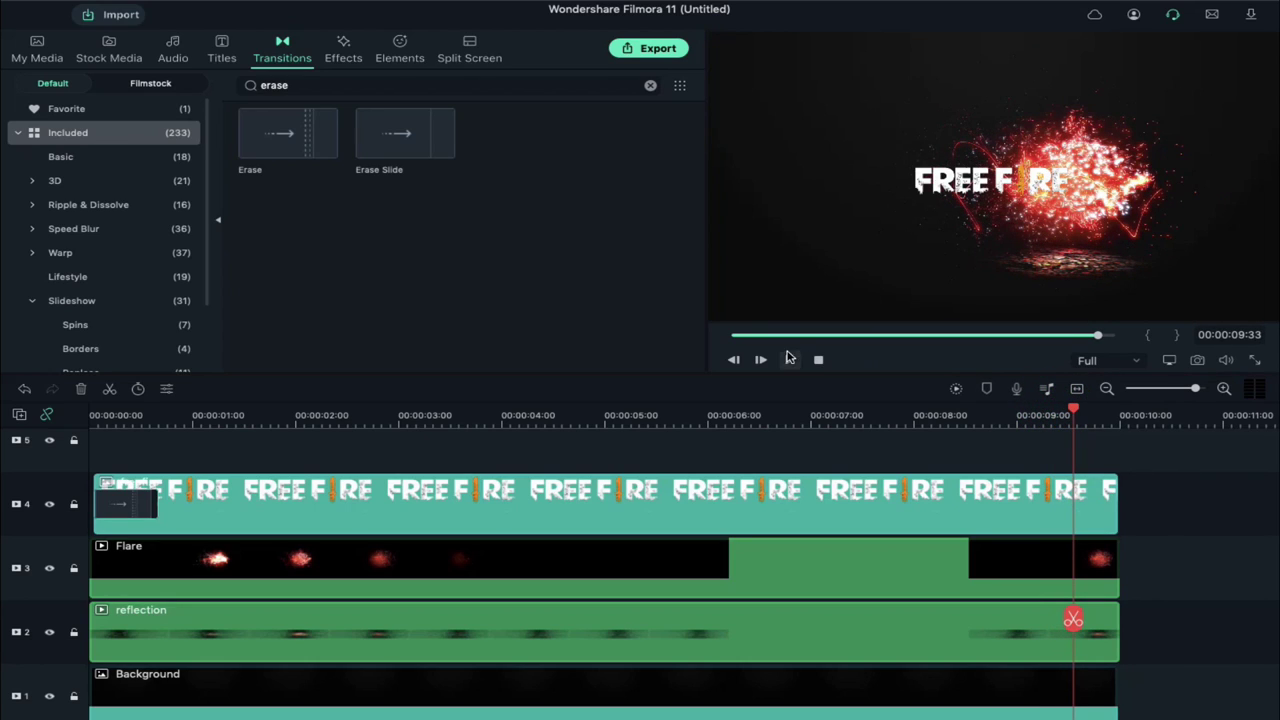
# Add a starting animation keyframe to the FREE FIRE title clip at 9:33.
pyautogui.click(862, 488)
pyautogui.doubleClick(862, 488)
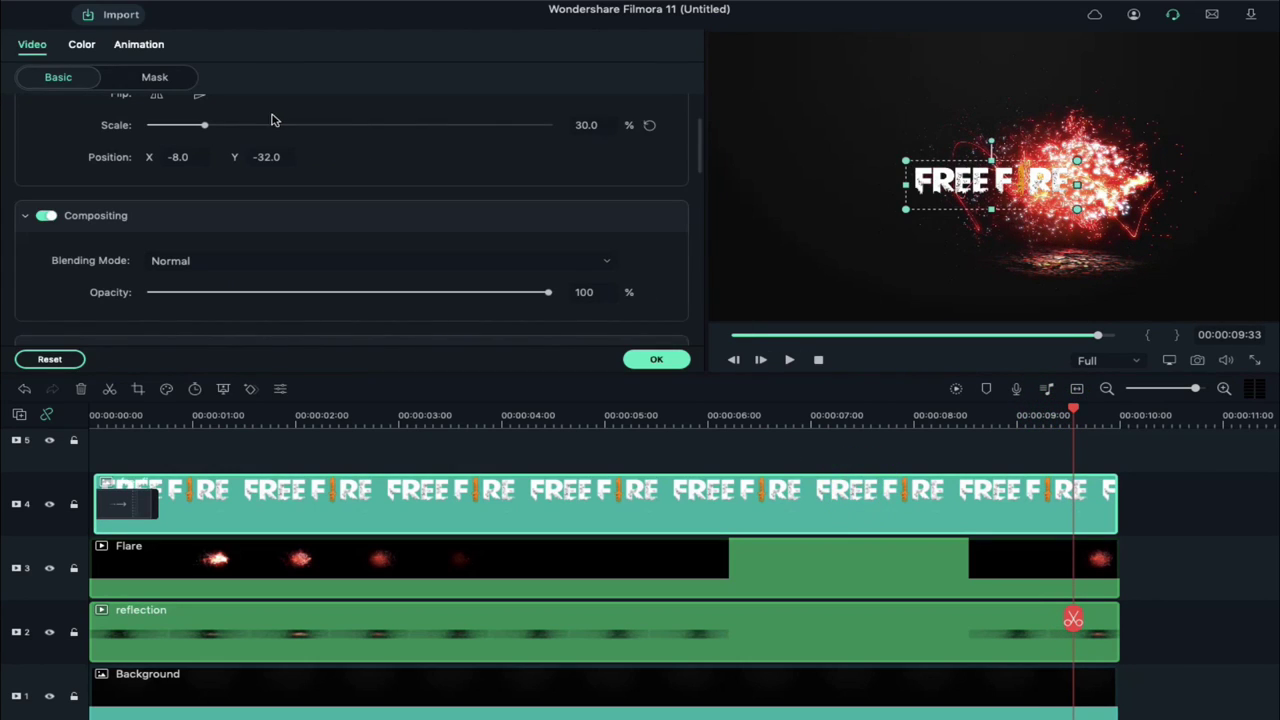
pyautogui.click(141, 46)
pyautogui.click(220, 142)
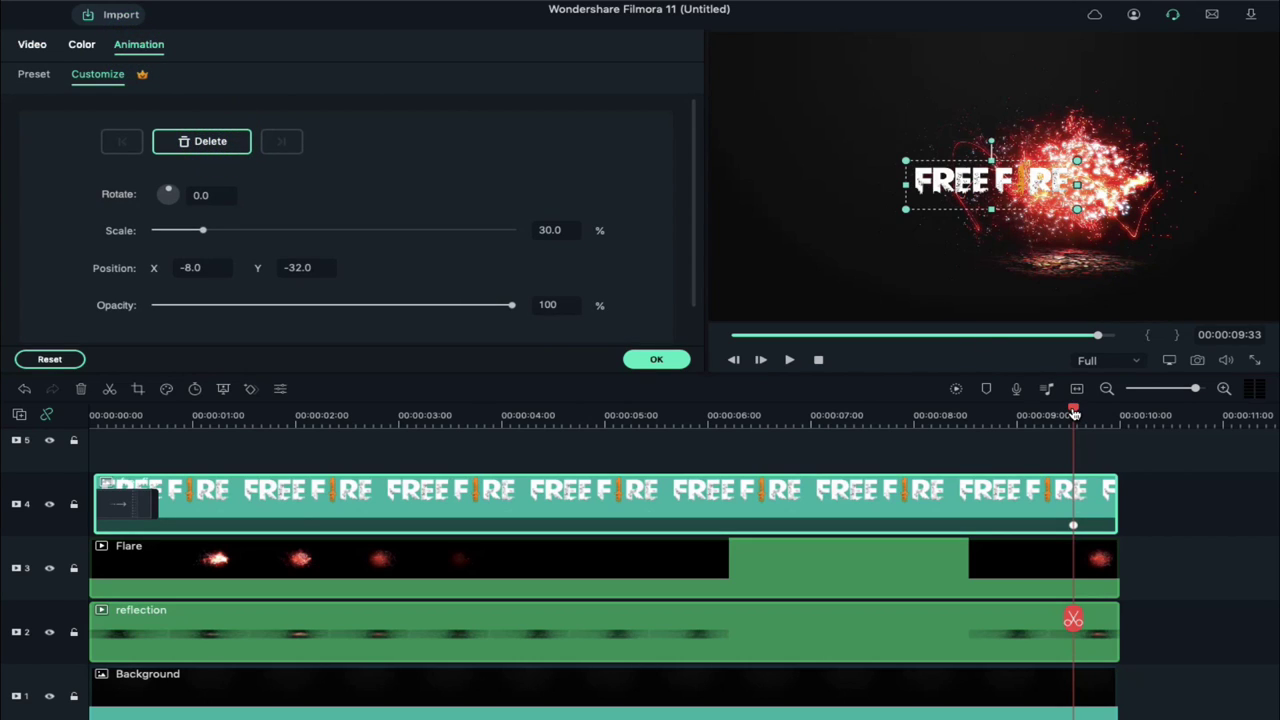
# Set the title's opacity to 0 at 9:52 and apply the fade-out animation.
pyautogui.moveTo(1073, 413); pyautogui.dragTo(1106, 414)
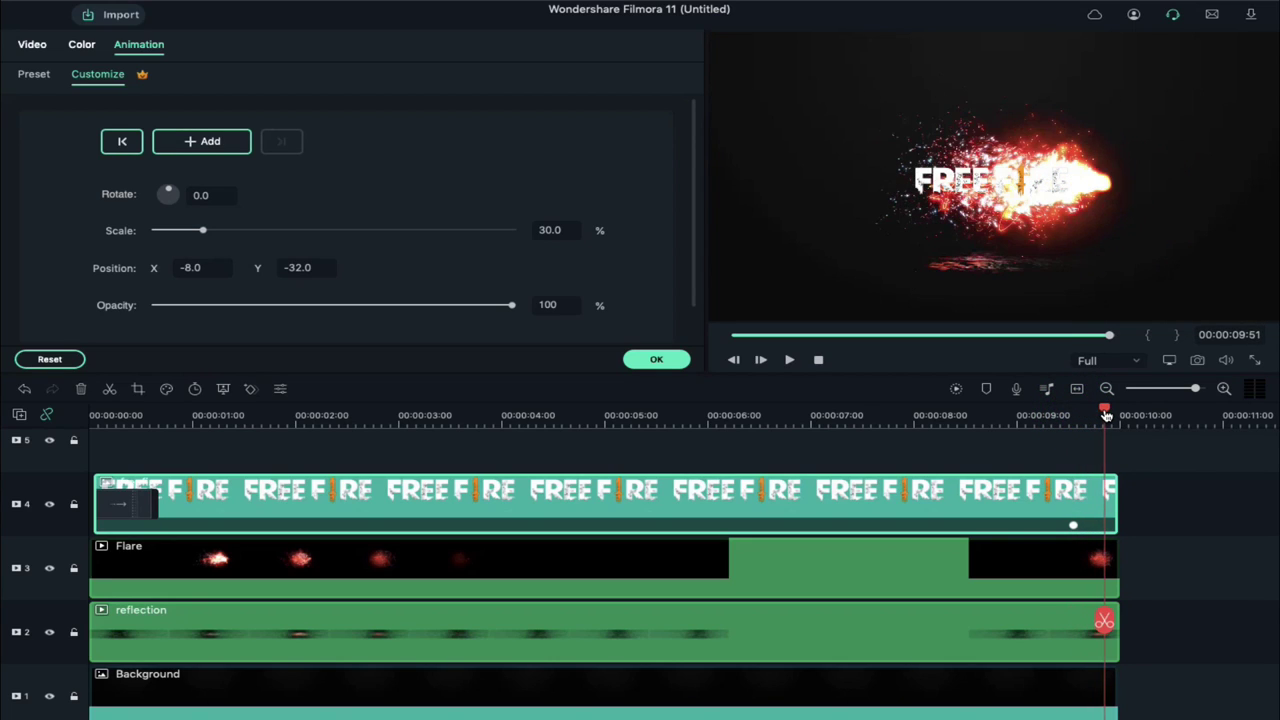
pyautogui.moveTo(517, 305); pyautogui.dragTo(120, 300)
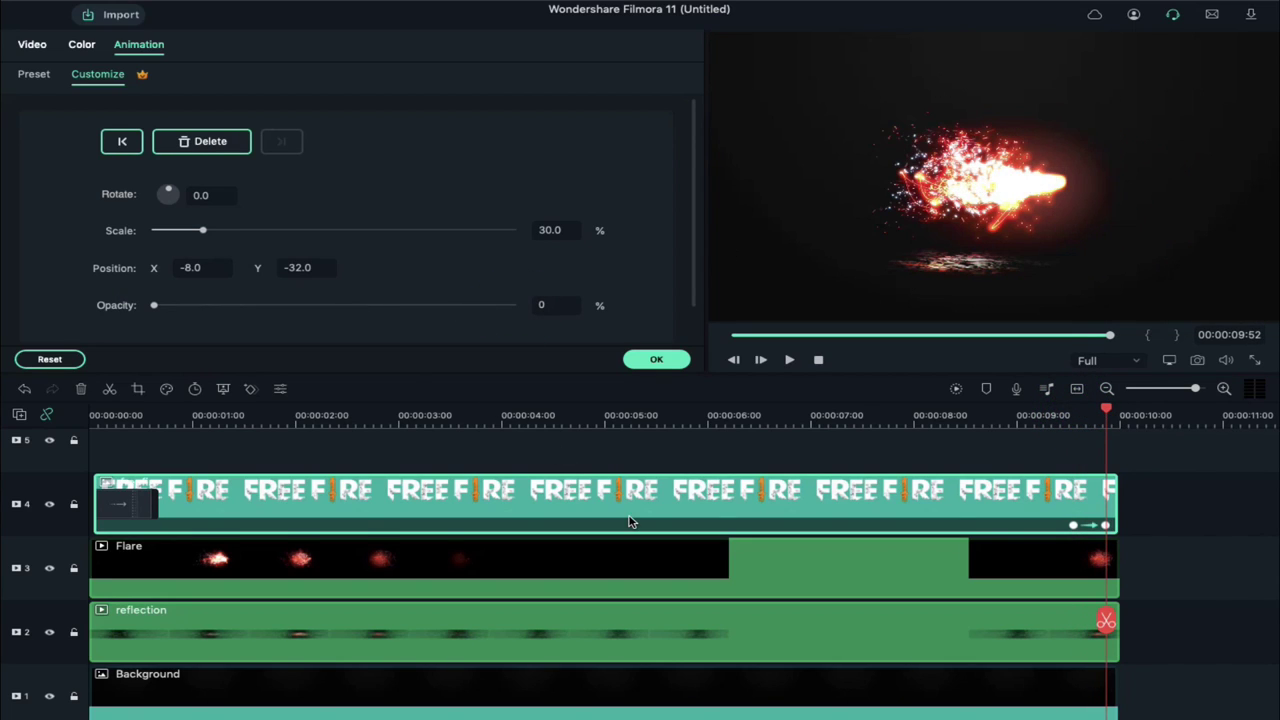
pyautogui.scroll(2, 629, 521)
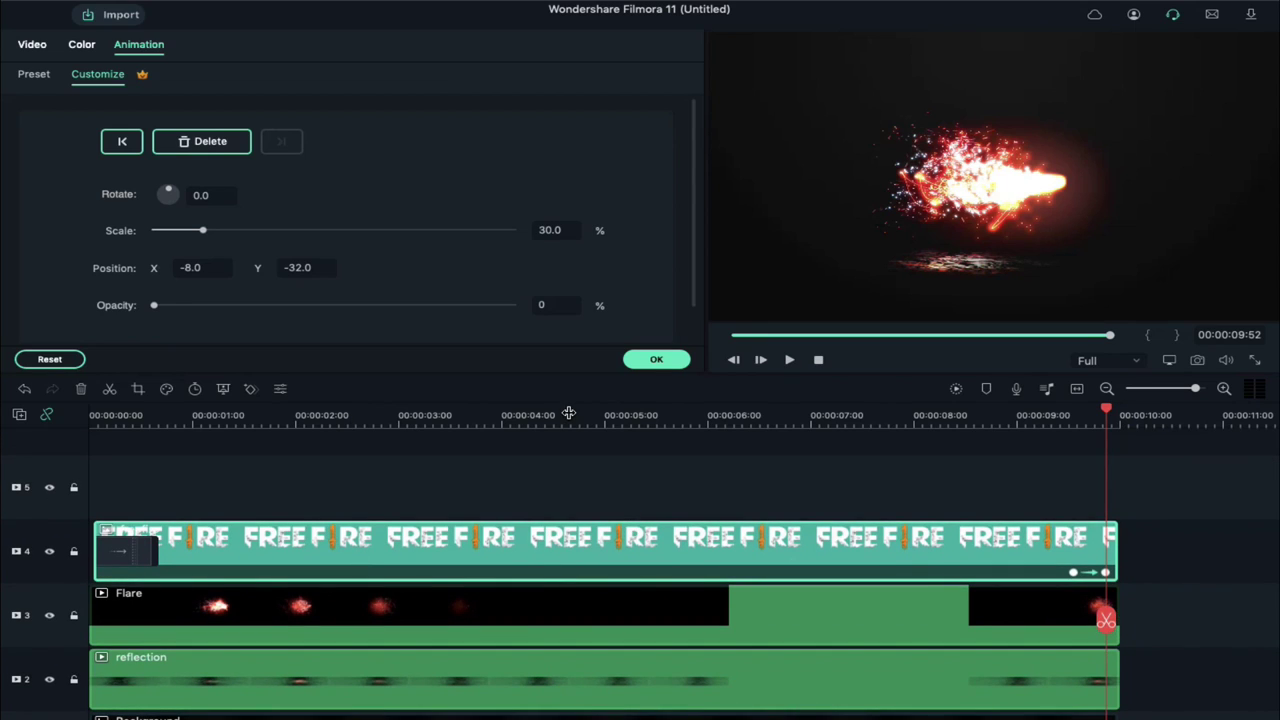
pyautogui.moveTo(568, 418); pyautogui.dragTo(595, 418)
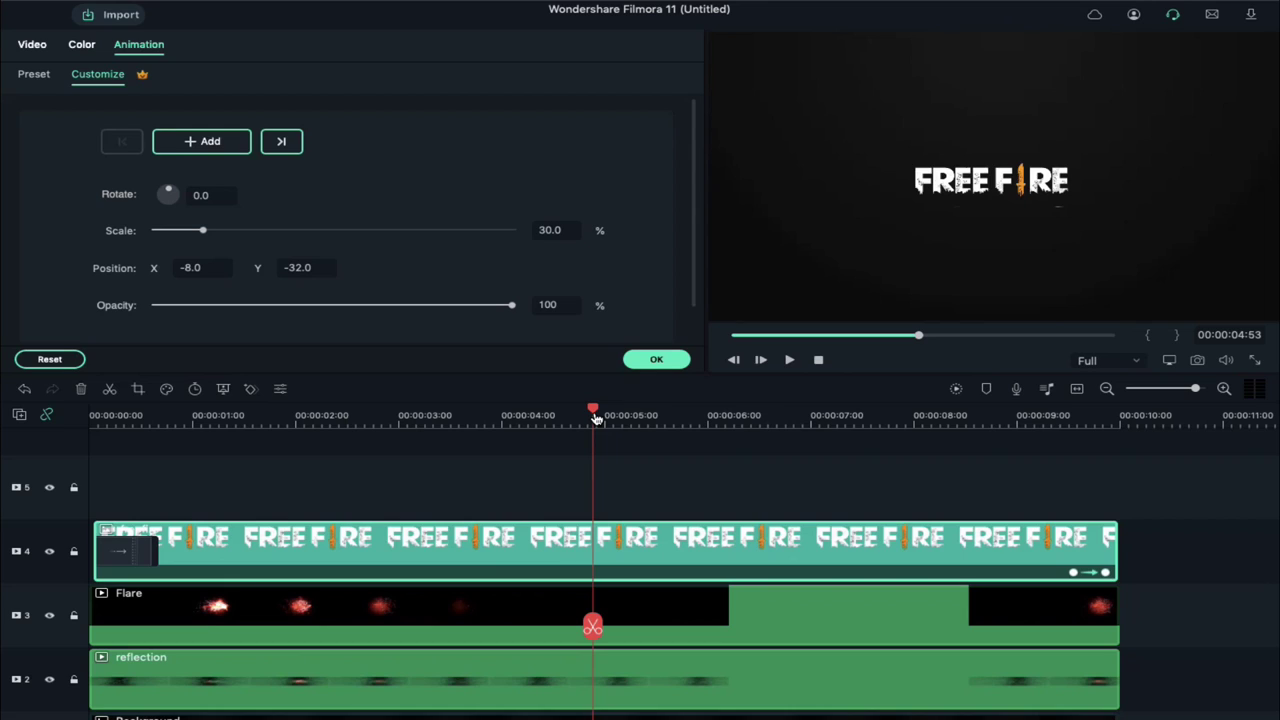
pyautogui.click(660, 362)
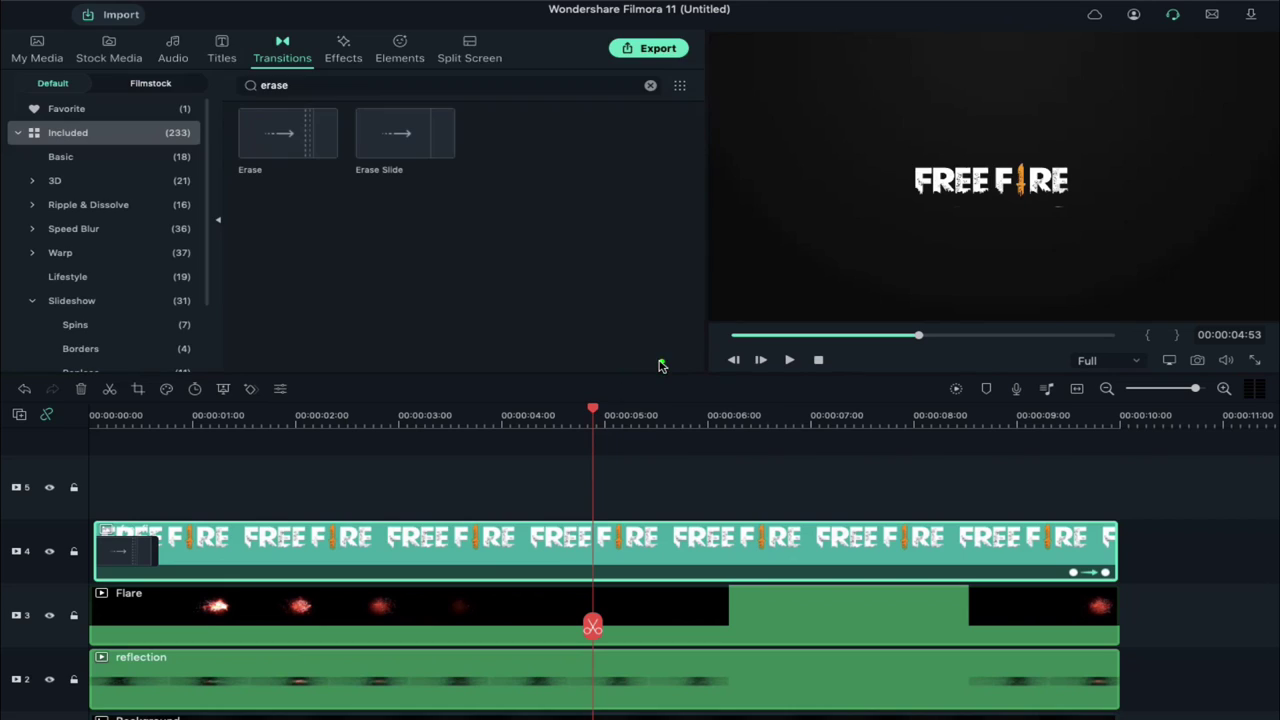
pyautogui.click(32, 58)
# Place the BATTLEGROUNDS tagline on track 5 at 4:53, scaled to 26.9% at Position Y -103.
pyautogui.moveTo(514, 208); pyautogui.dragTo(601, 481)
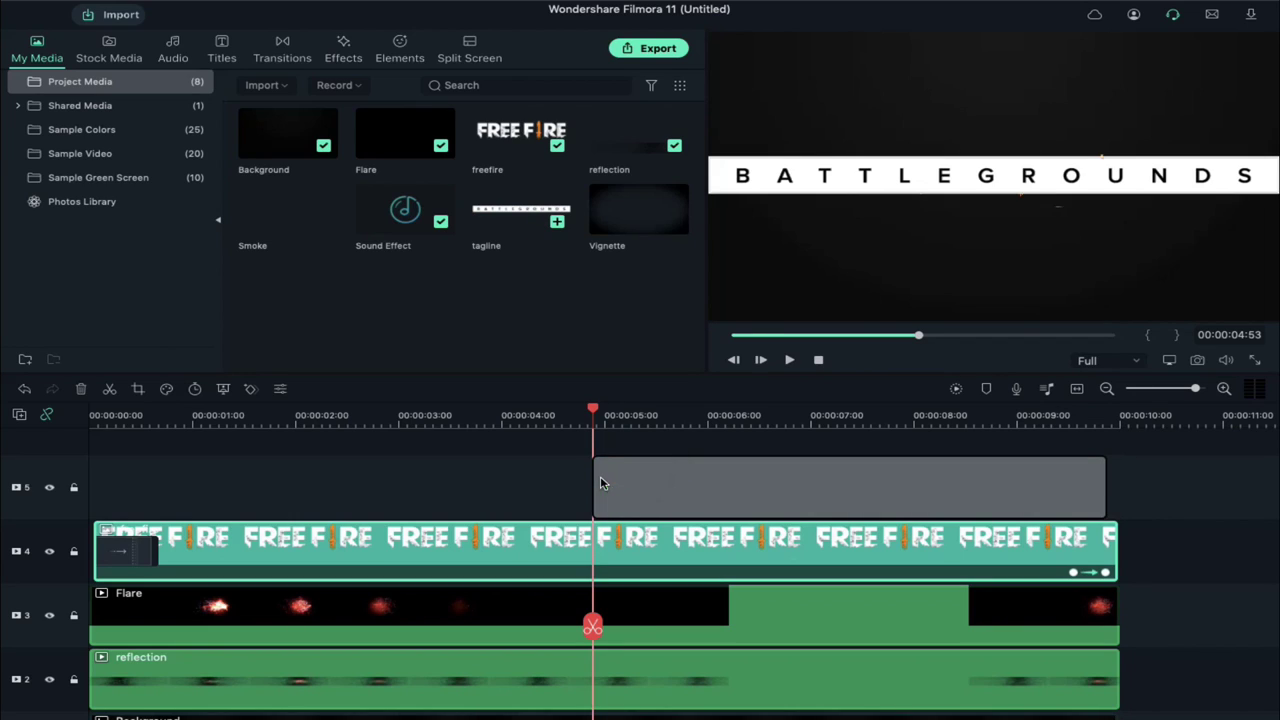
pyautogui.click(627, 477)
pyautogui.doubleClick(627, 477)
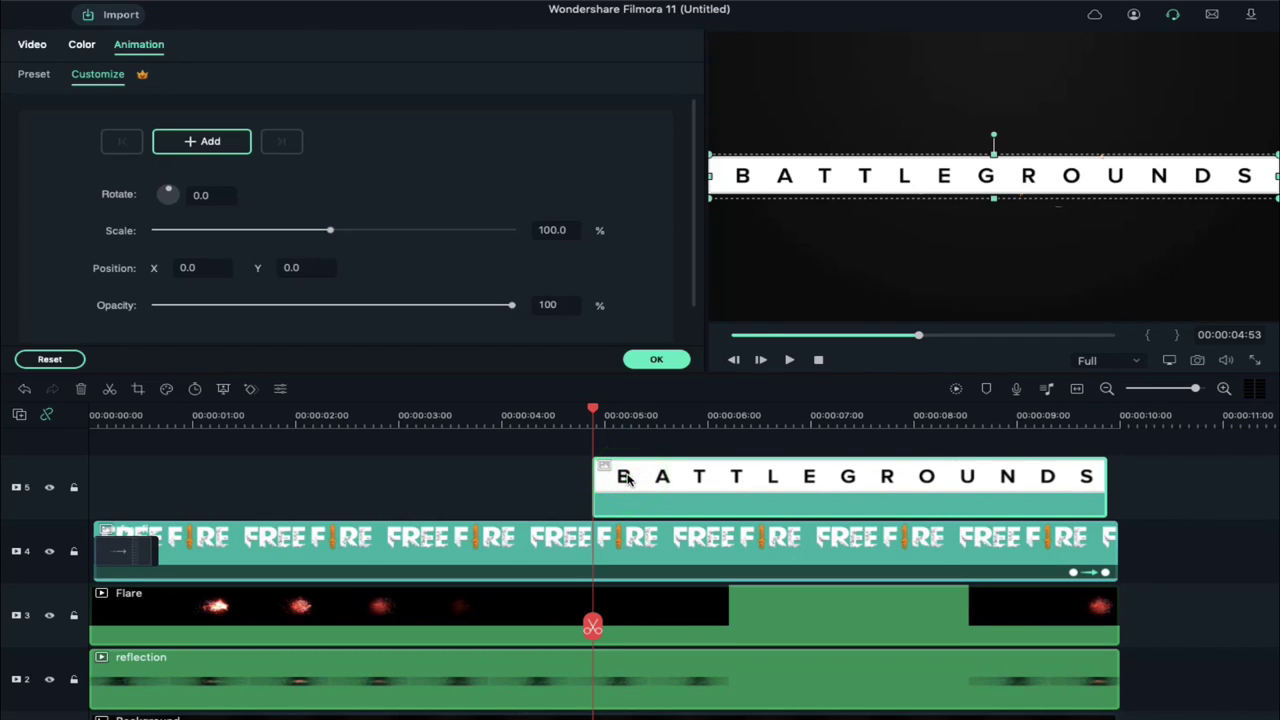
pyautogui.click(47, 49)
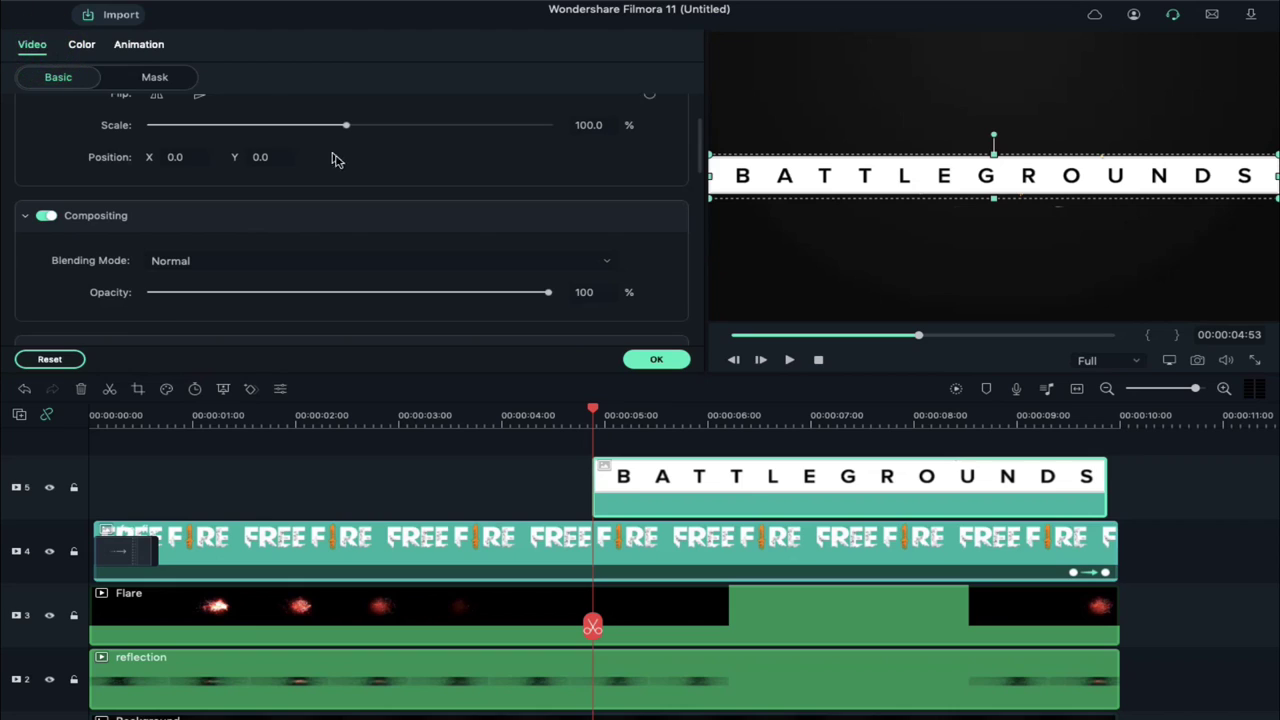
pyautogui.moveTo(346, 125); pyautogui.dragTo(197, 112)
pyautogui.moveTo(251, 156); pyautogui.dragTo(152, 156)
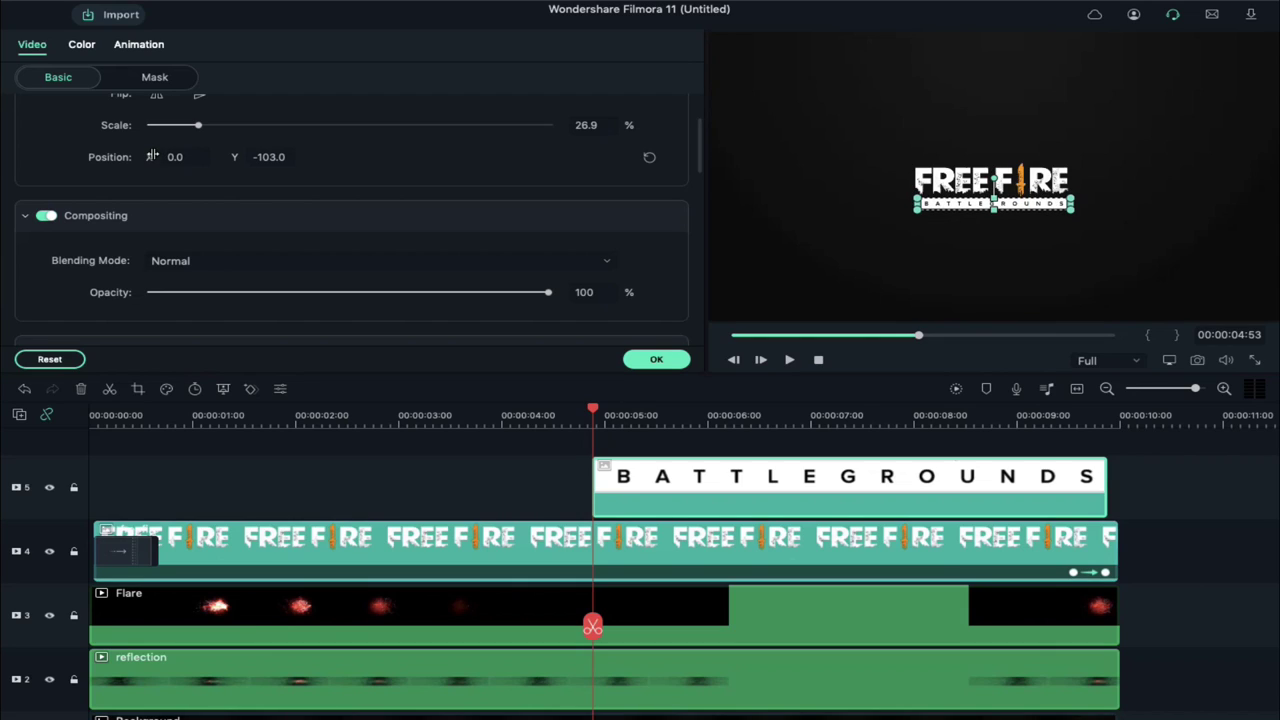
pyautogui.click(138, 46)
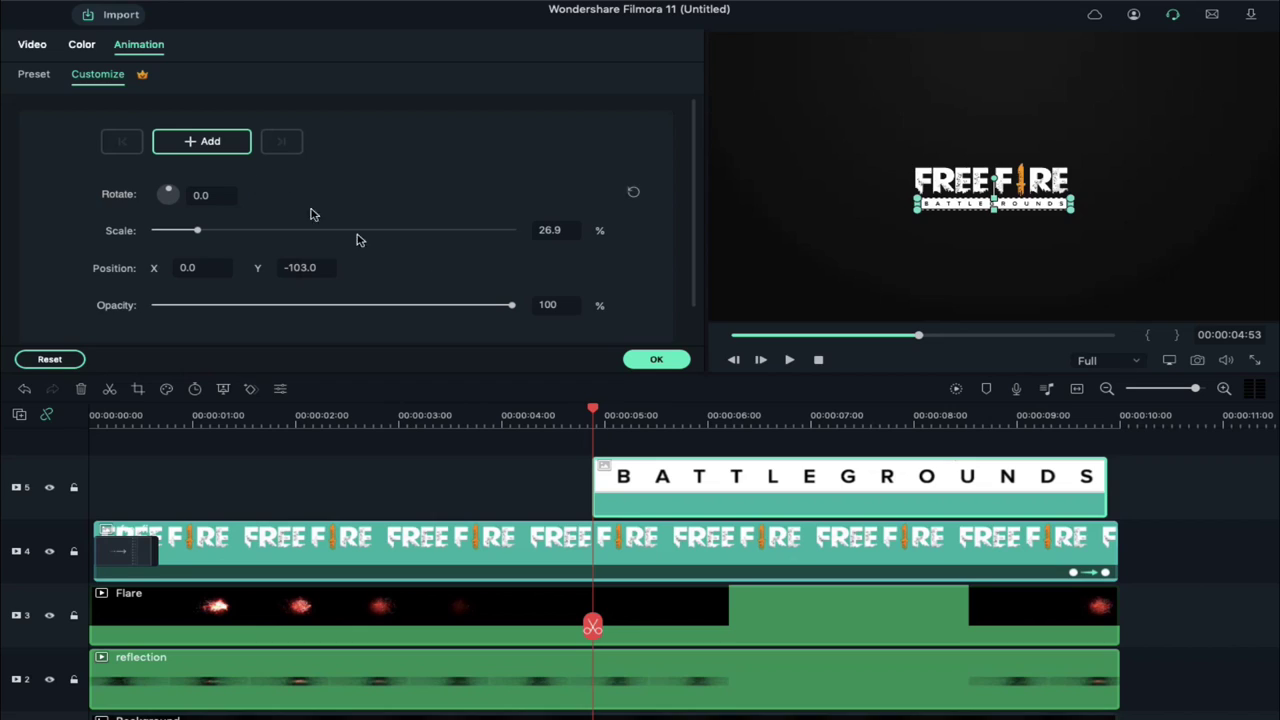
# Keyframe the tagline from 0% opacity at 4:53 to 100% opacity at 4:55.
pyautogui.moveTo(510, 308); pyautogui.dragTo(133, 296)
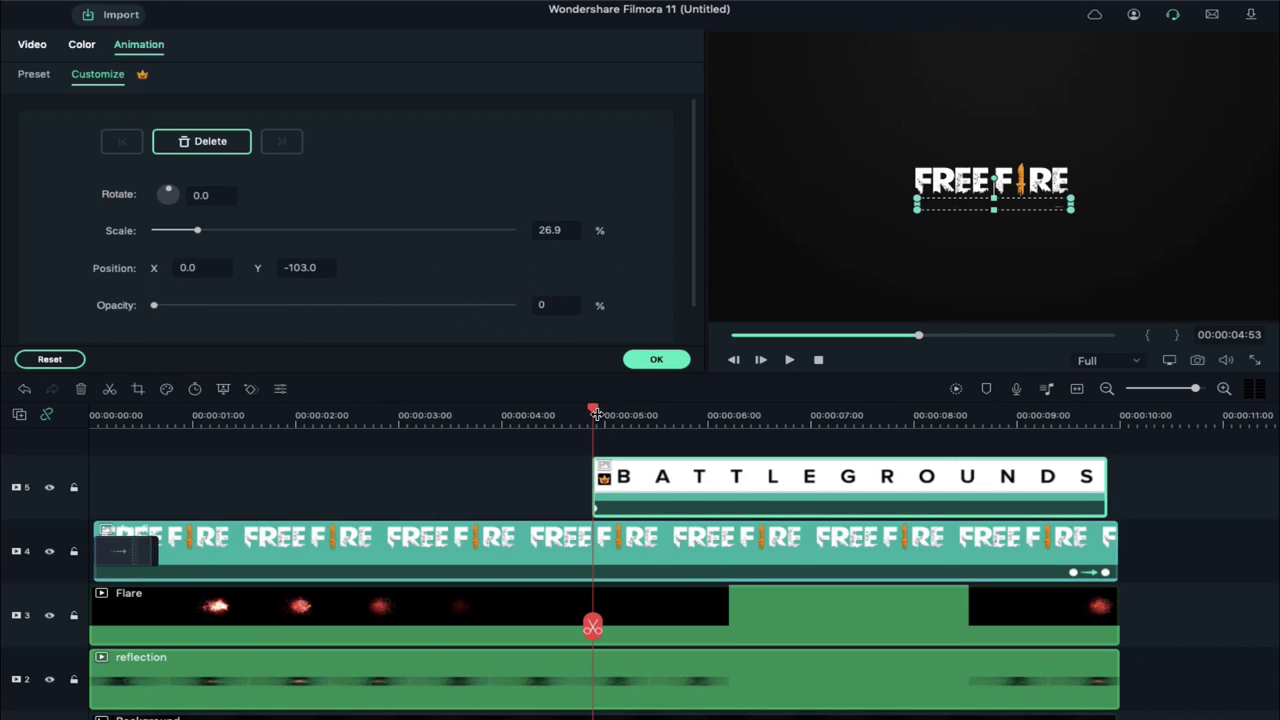
pyautogui.moveTo(595, 414); pyautogui.dragTo(603, 414)
pyautogui.moveTo(156, 305); pyautogui.dragTo(508, 302)
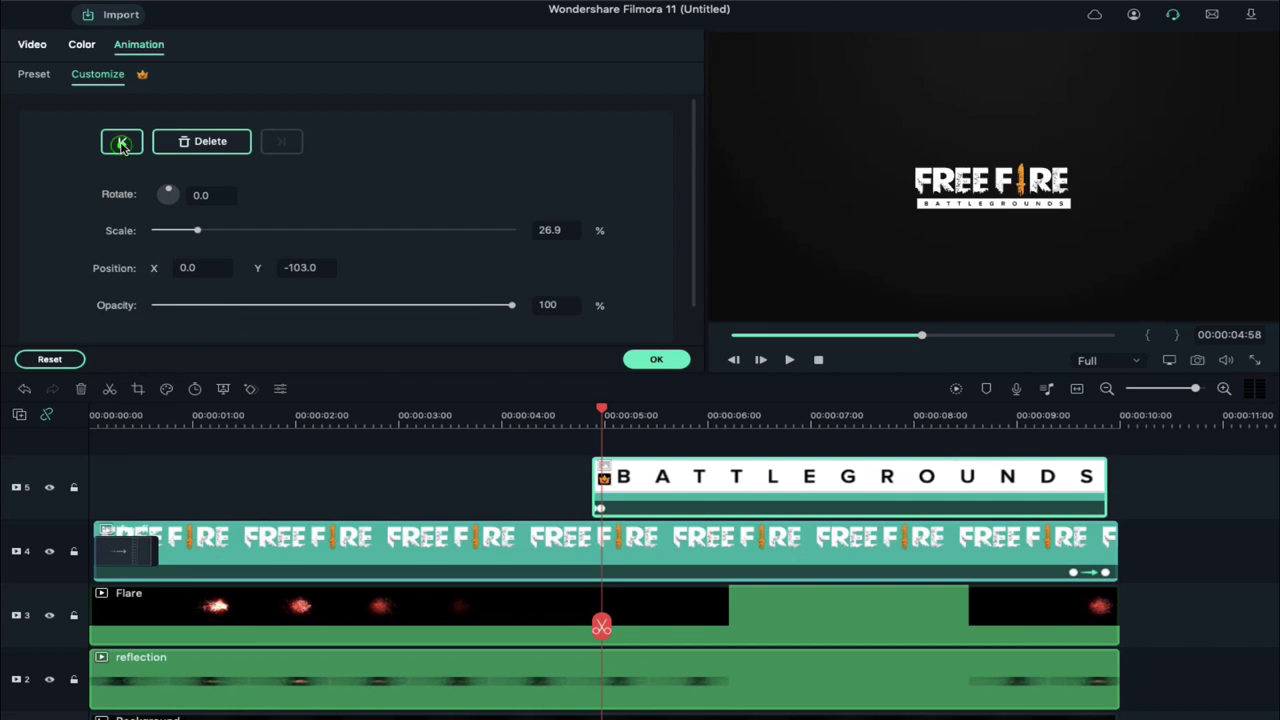
# Add a hold keyframe near 8:02, trim the tagline to end at 8:37, and fade it to 0% there.
pyautogui.click(916, 414)
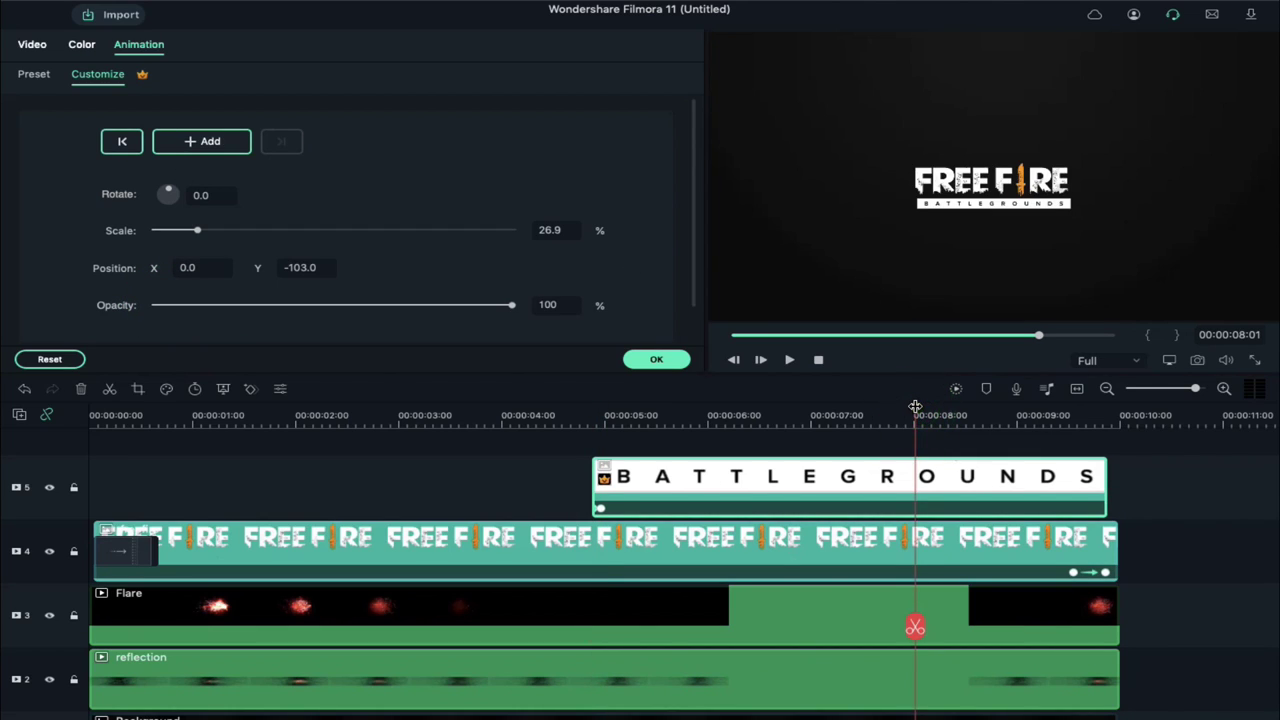
pyautogui.moveTo(916, 406); pyautogui.dragTo(931, 406)
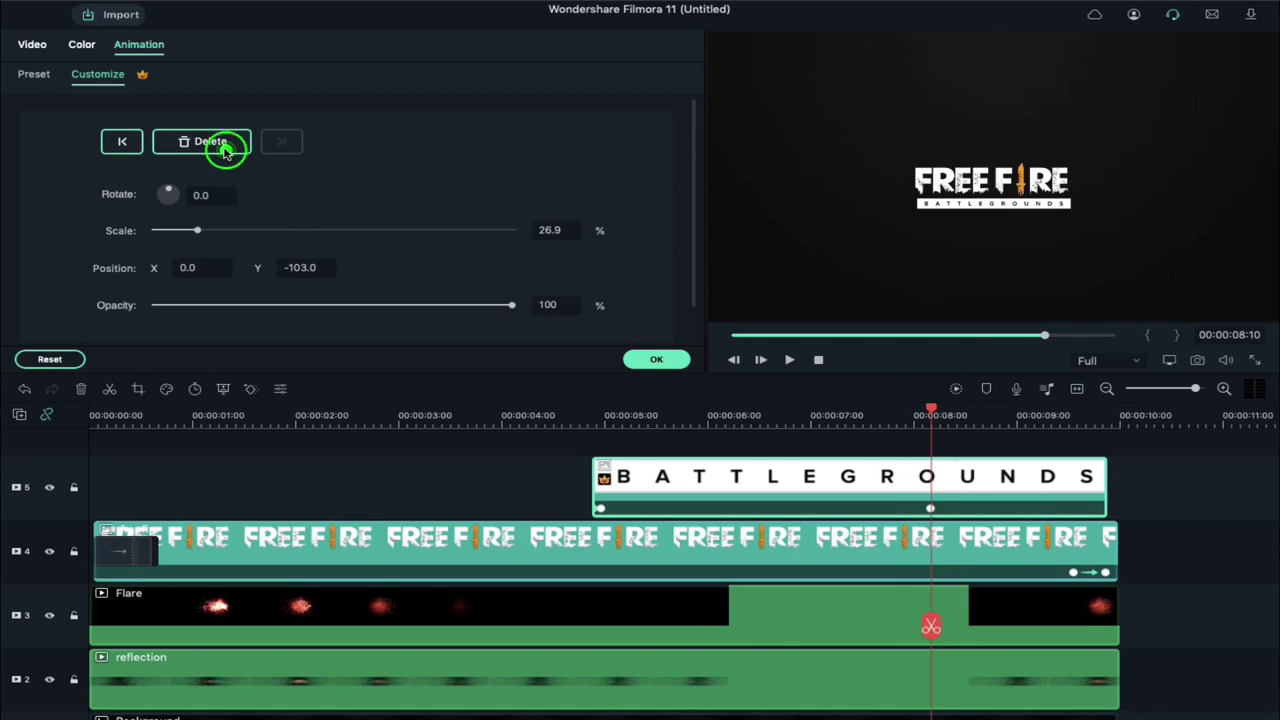
pyautogui.click(1103, 490)
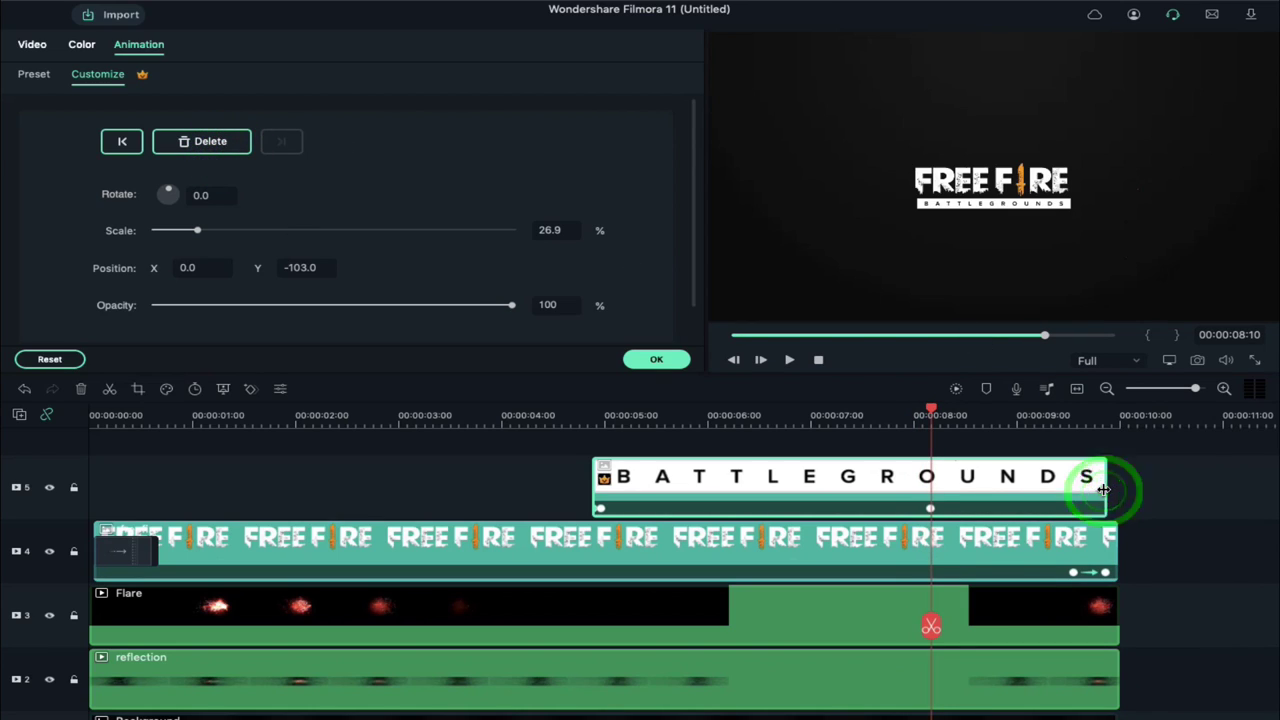
pyautogui.scroll(-4, 1103, 490)
pyautogui.scroll(1, 1103, 490)
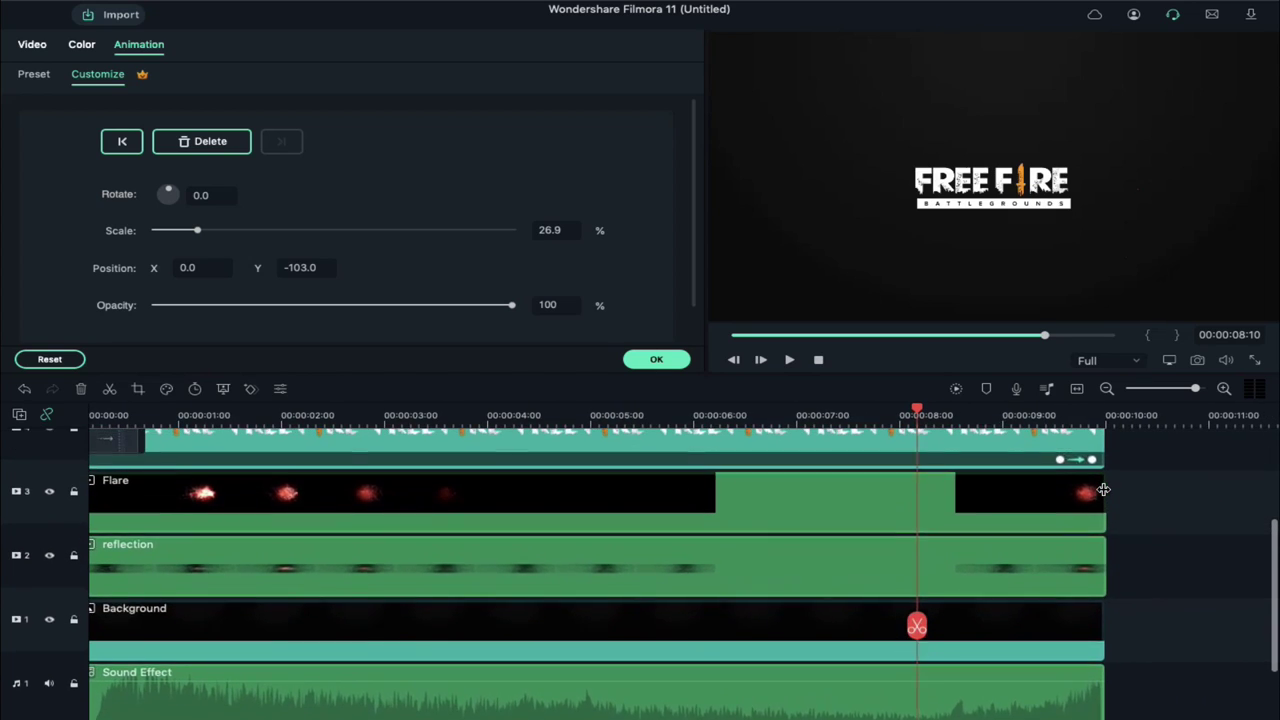
pyautogui.moveTo(917, 407); pyautogui.dragTo(966, 407)
pyautogui.scroll(2, 990, 486)
pyautogui.moveTo(1103, 490); pyautogui.dragTo(976, 480)
pyautogui.moveTo(510, 306); pyautogui.dragTo(154, 305)
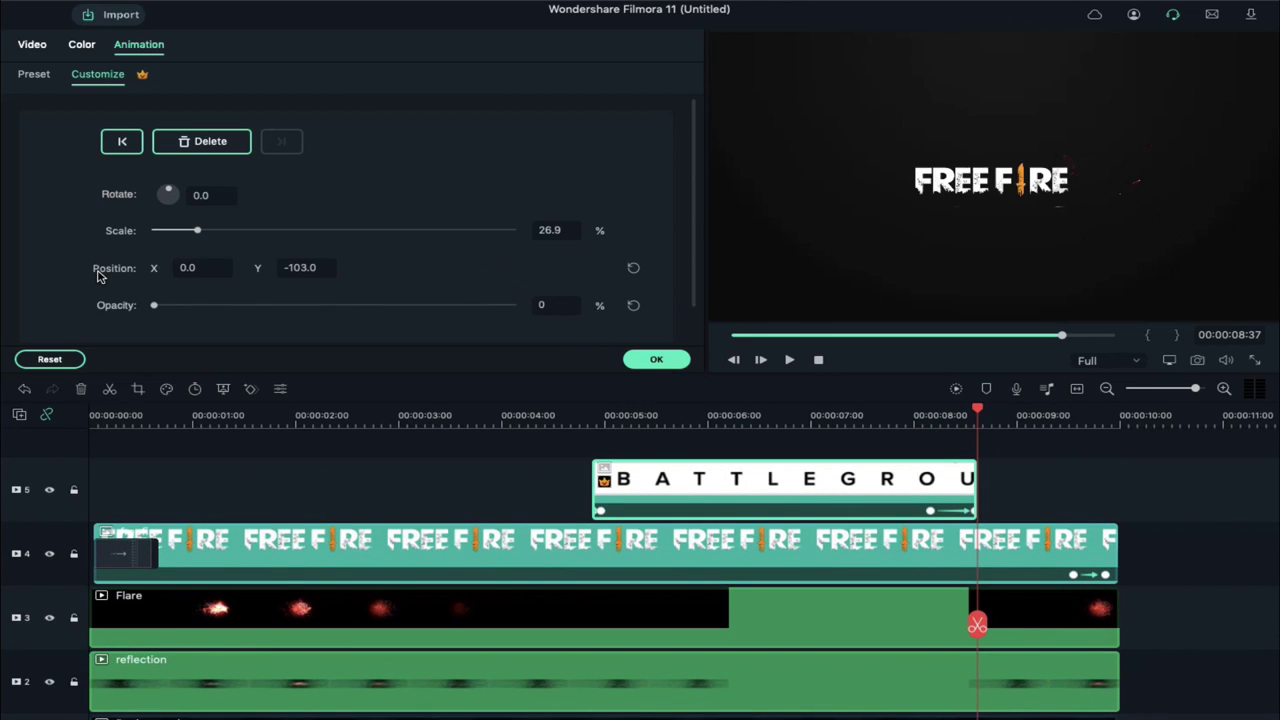
pyautogui.hscroll(3, 210, 517)
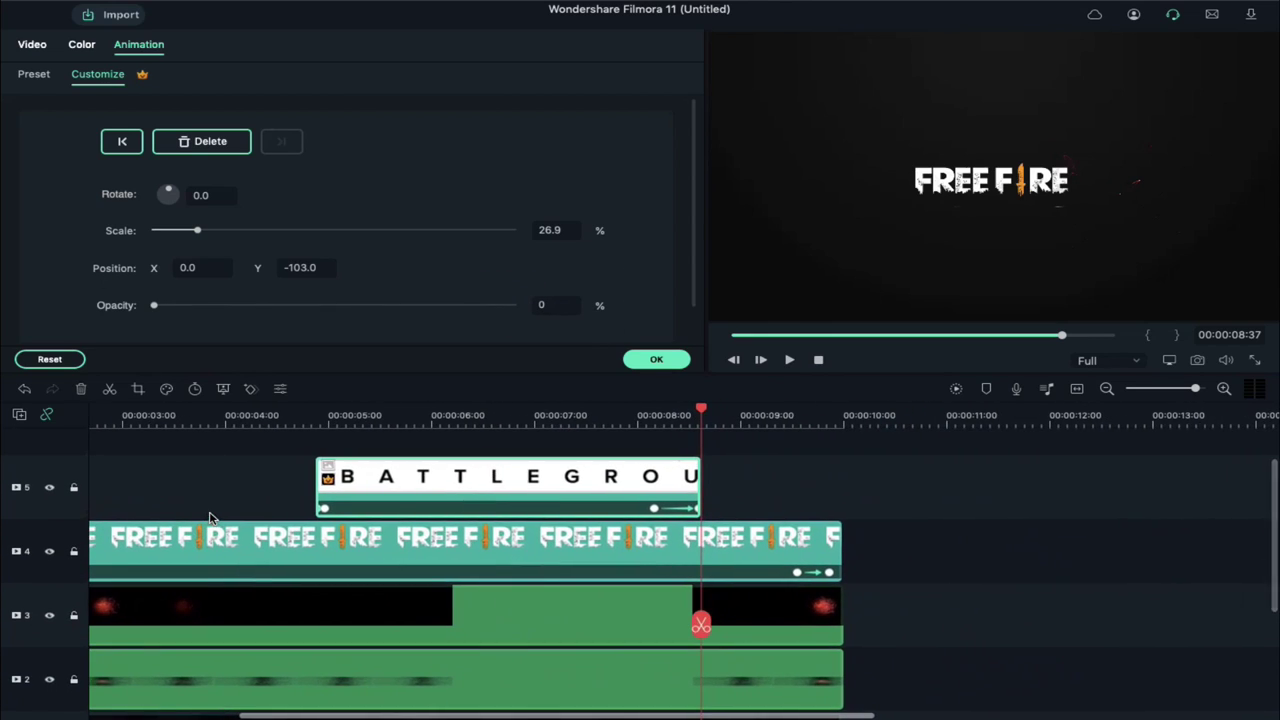
# Copy the FREE FIRE clip's effects, then drop a second freefire logo onto track 5 near 9:34.
pyautogui.click(327, 545)
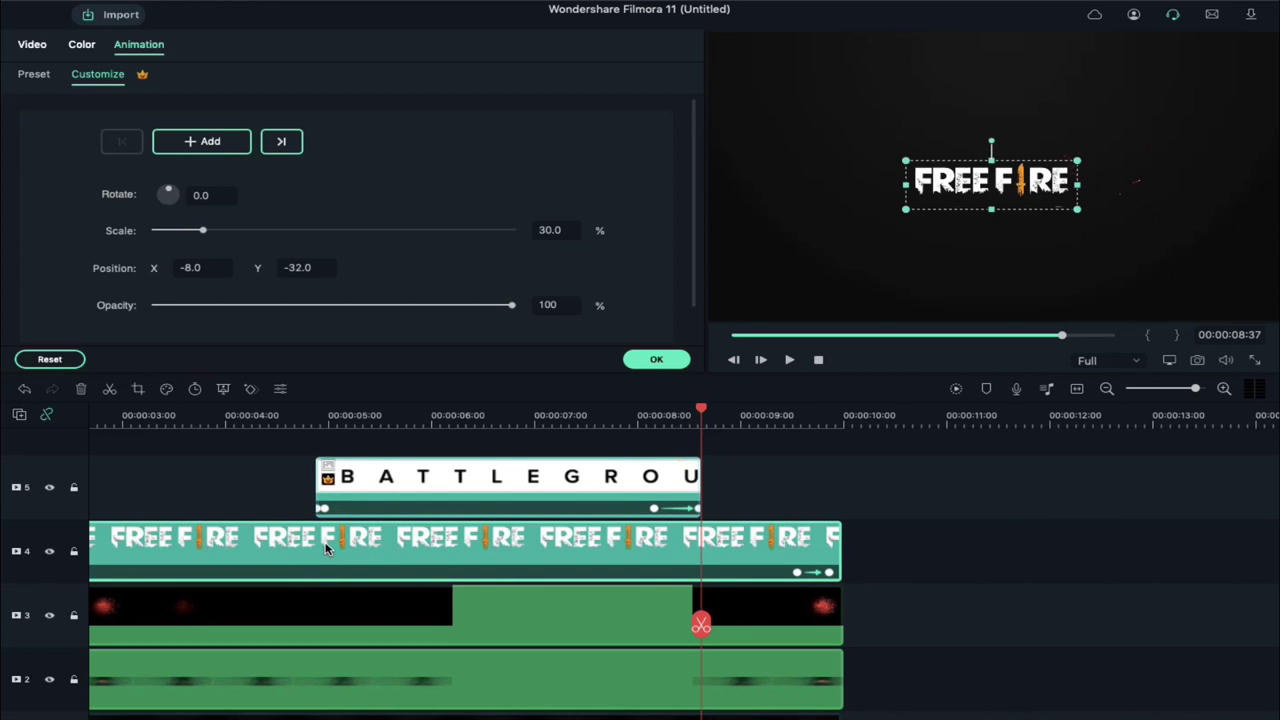
pyautogui.rightClick(327, 546)
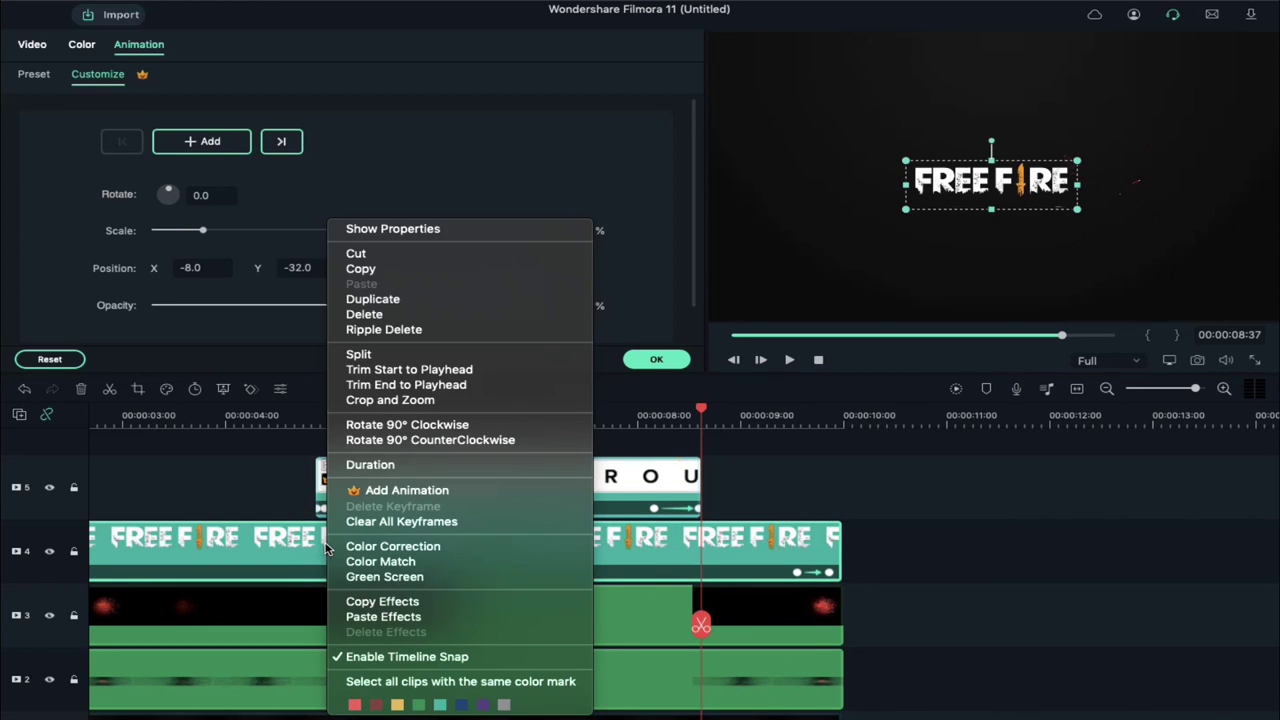
pyautogui.click(388, 604)
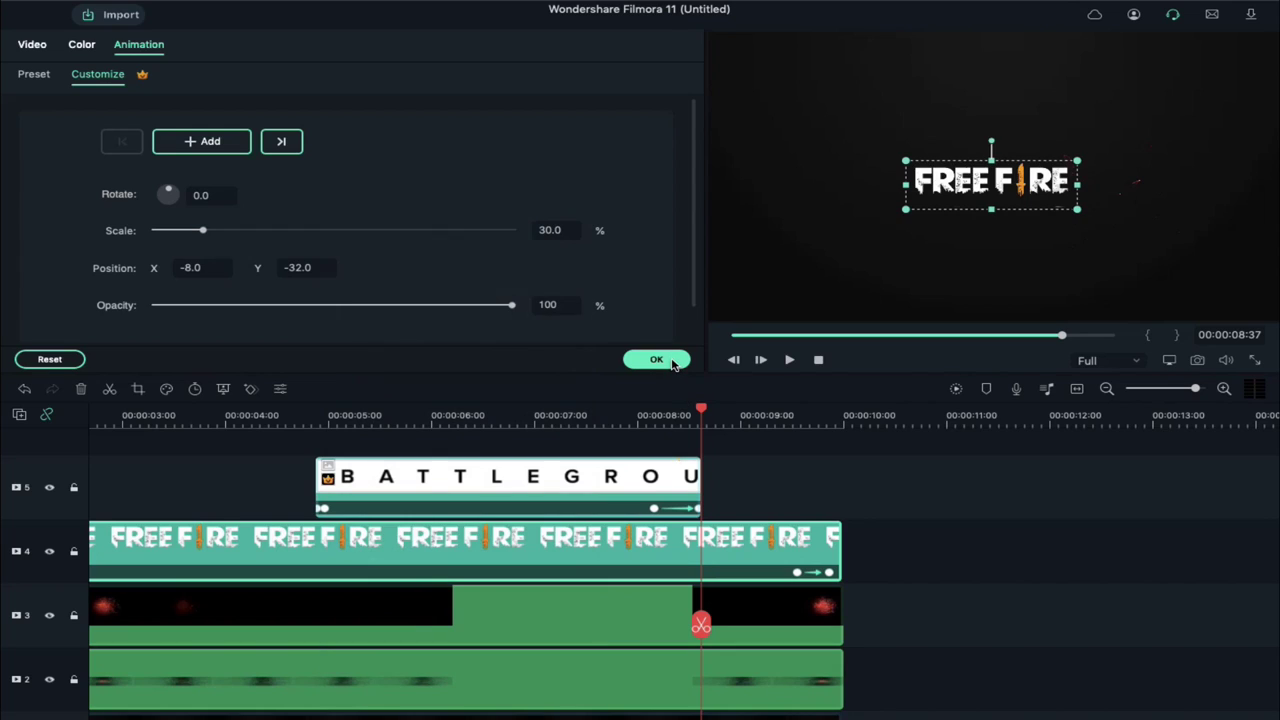
pyautogui.click(656, 360)
pyautogui.moveTo(510, 138); pyautogui.dragTo(793, 488)
# Line up the second freefire clip on track 5 with the playhead and paste the copied 30% scale effects.
pyautogui.click(797, 410)
pyautogui.moveTo(797, 410); pyautogui.dragTo(801, 410)
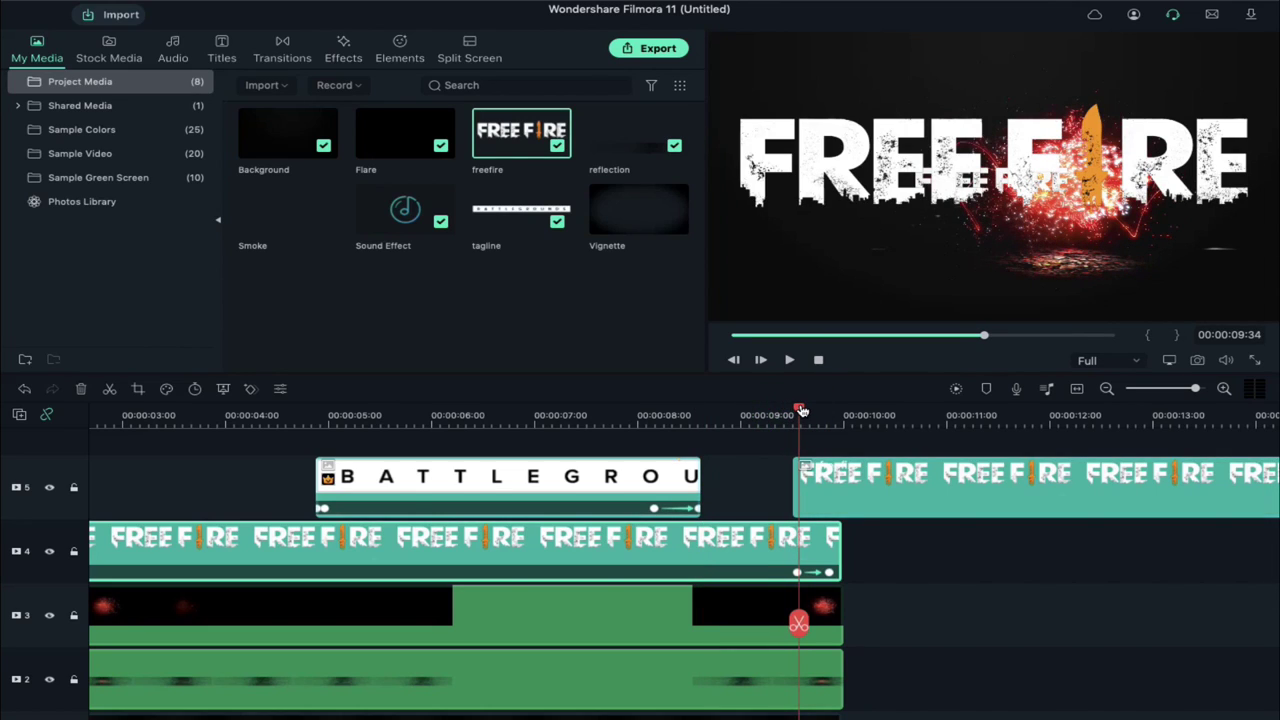
pyautogui.moveTo(850, 485); pyautogui.dragTo(856, 486)
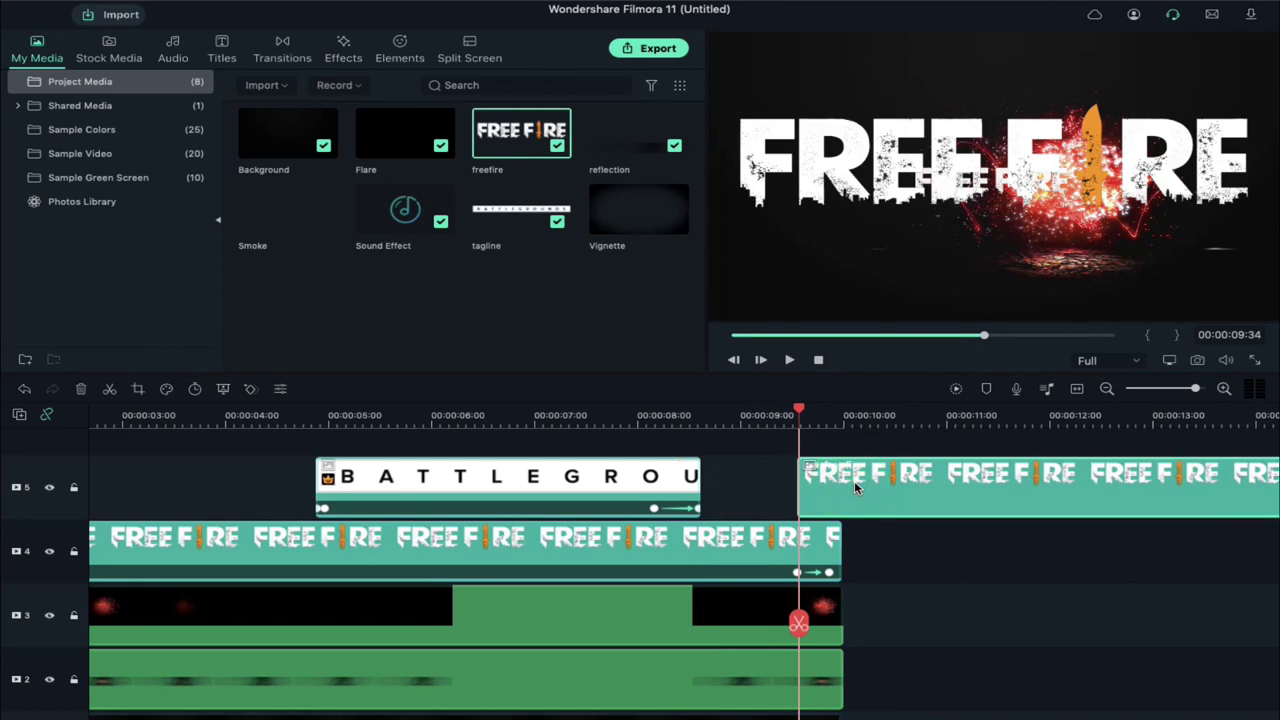
pyautogui.rightClick(858, 488)
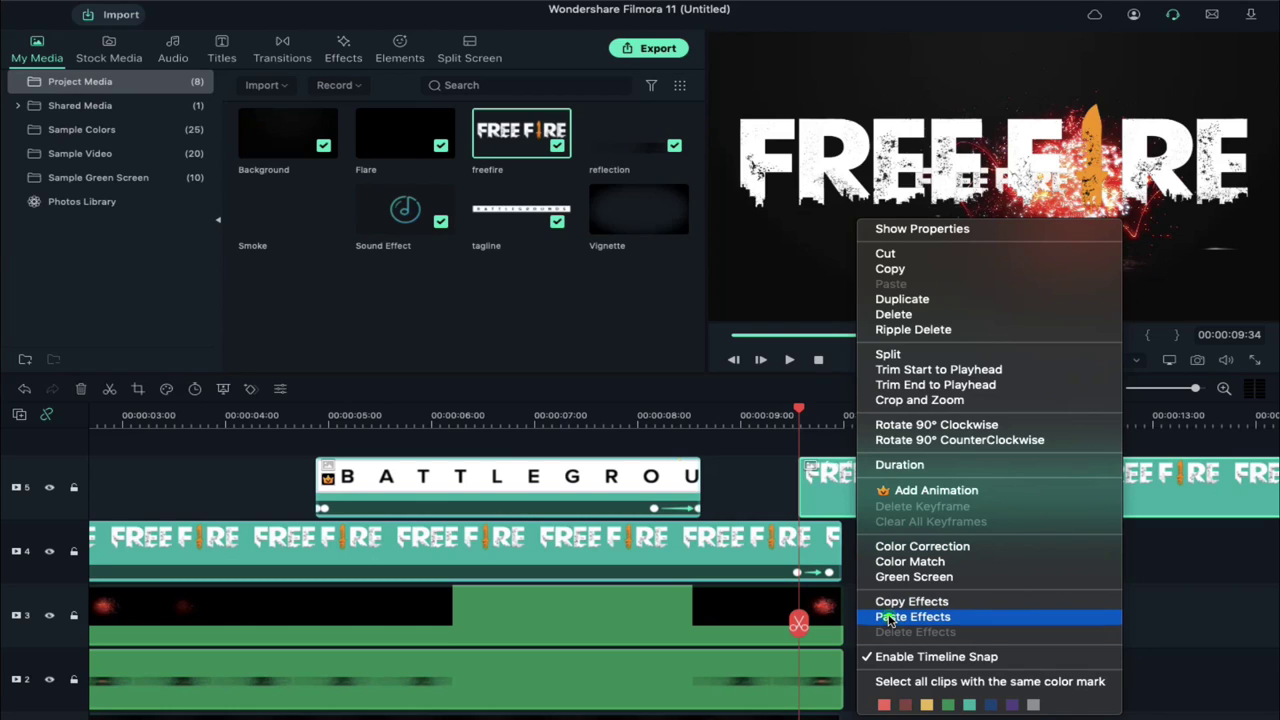
pyautogui.click(889, 617)
pyautogui.doubleClick(866, 515)
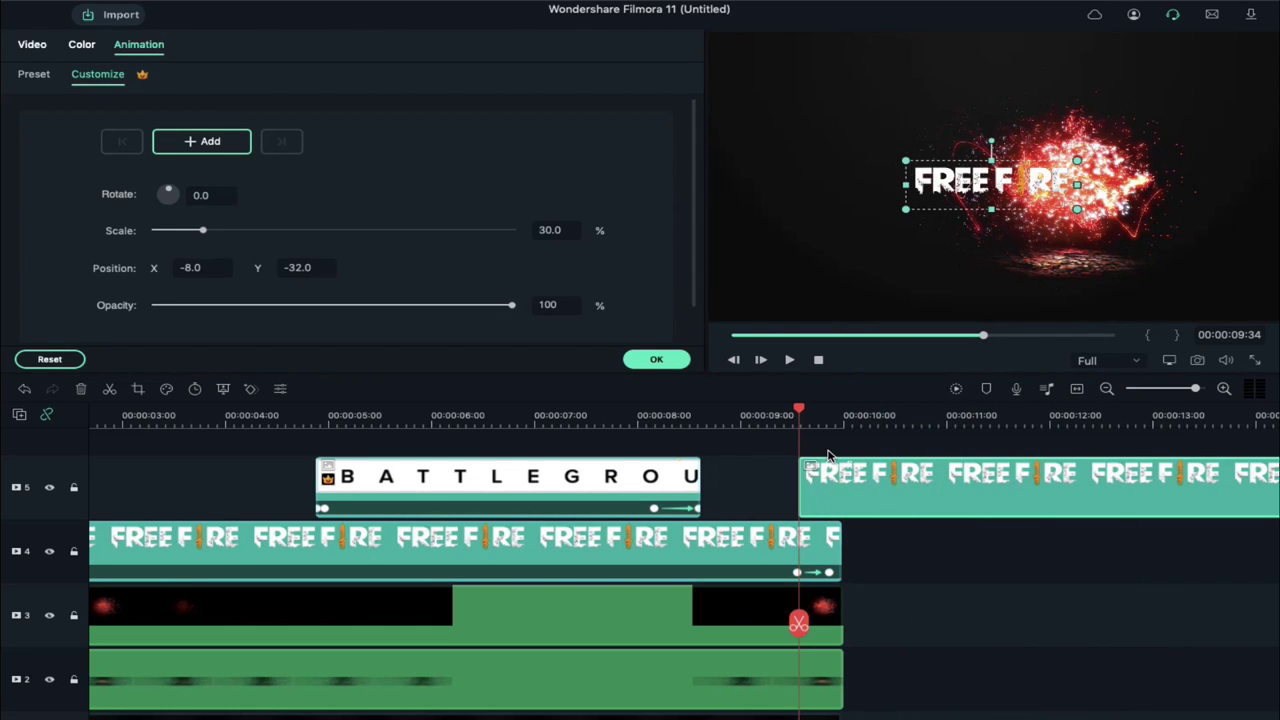
# Split the freefire clip at 00:00:09:50 and delete the part after the cut.
pyautogui.moveTo(801, 413); pyautogui.dragTo(826, 418)
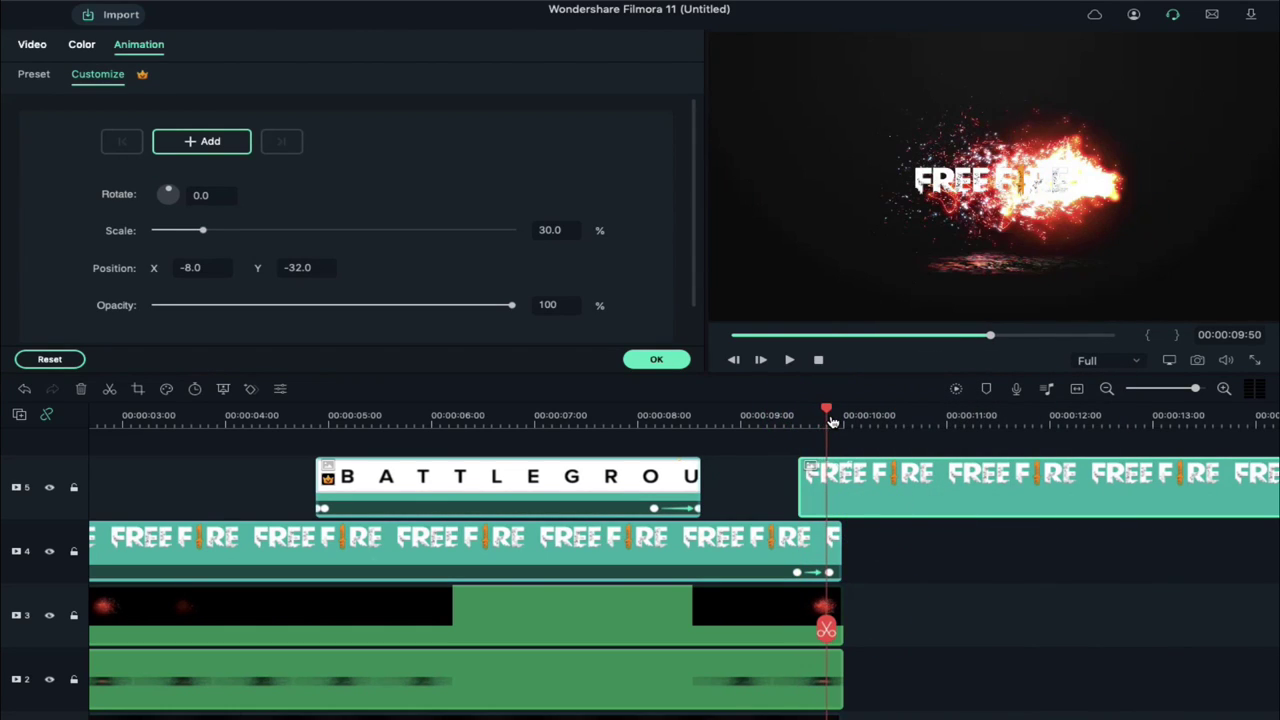
pyautogui.click(826, 626)
pyautogui.click(882, 484)
pyautogui.press('Delete')
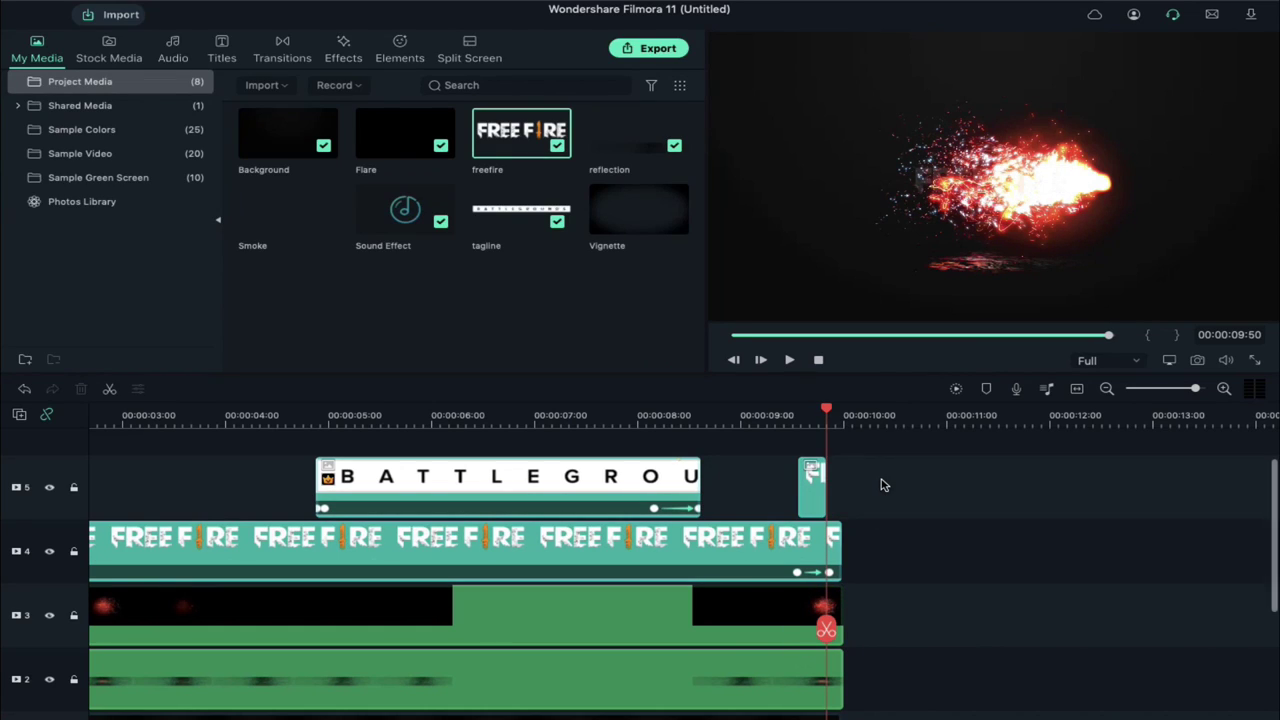
pyautogui.hscroll(-5, 882, 485)
pyautogui.scroll(-1, 882, 485)
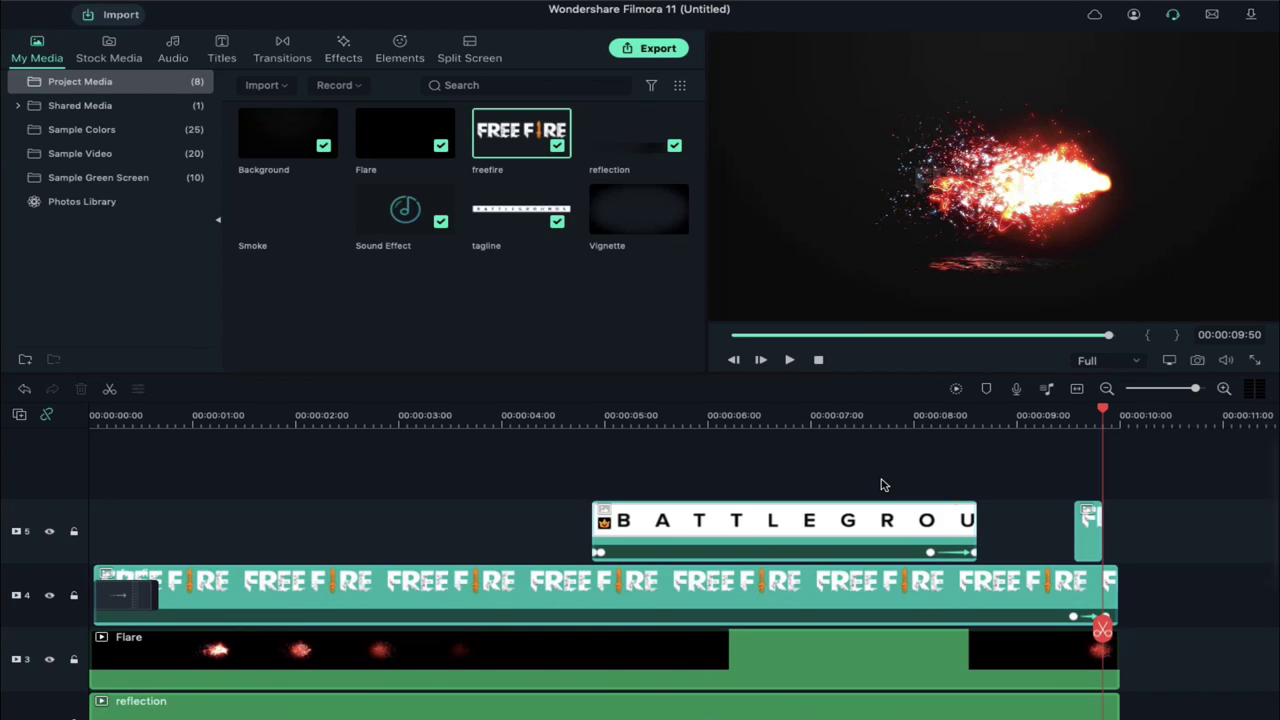
# Copy the effects of the Flare clip on track 3.
pyautogui.click(346, 664)
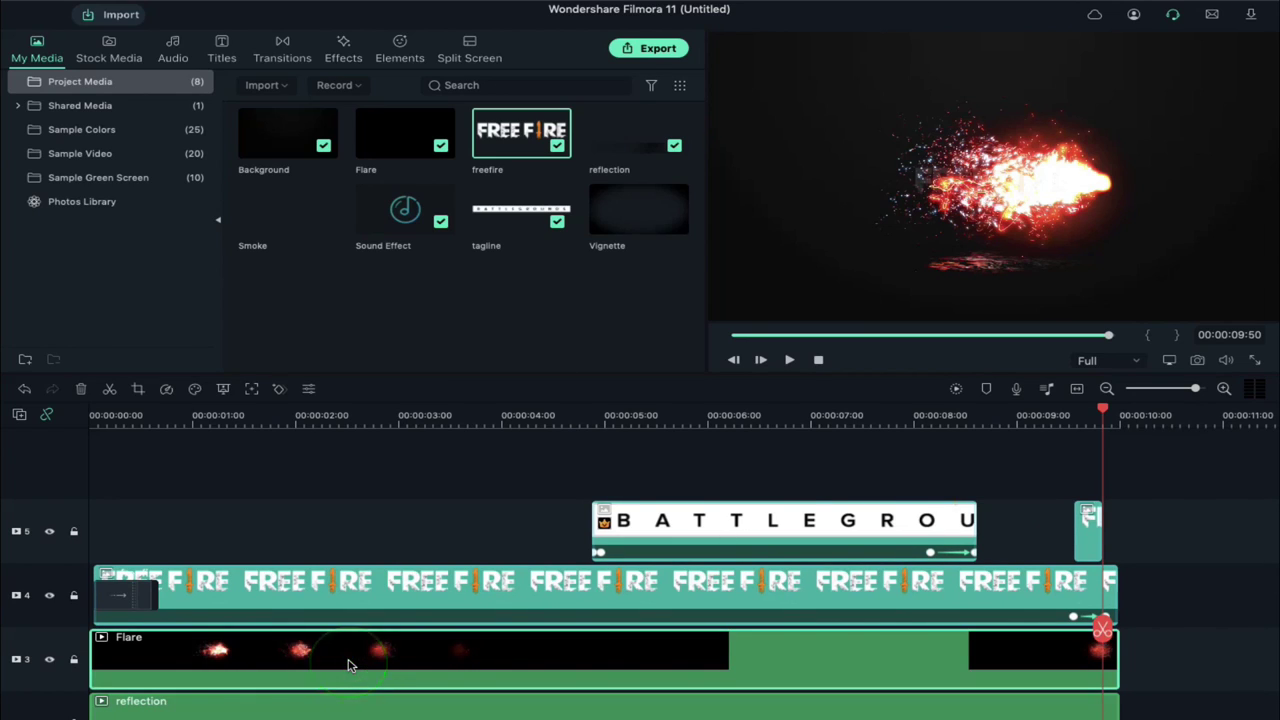
pyautogui.rightClick(348, 665)
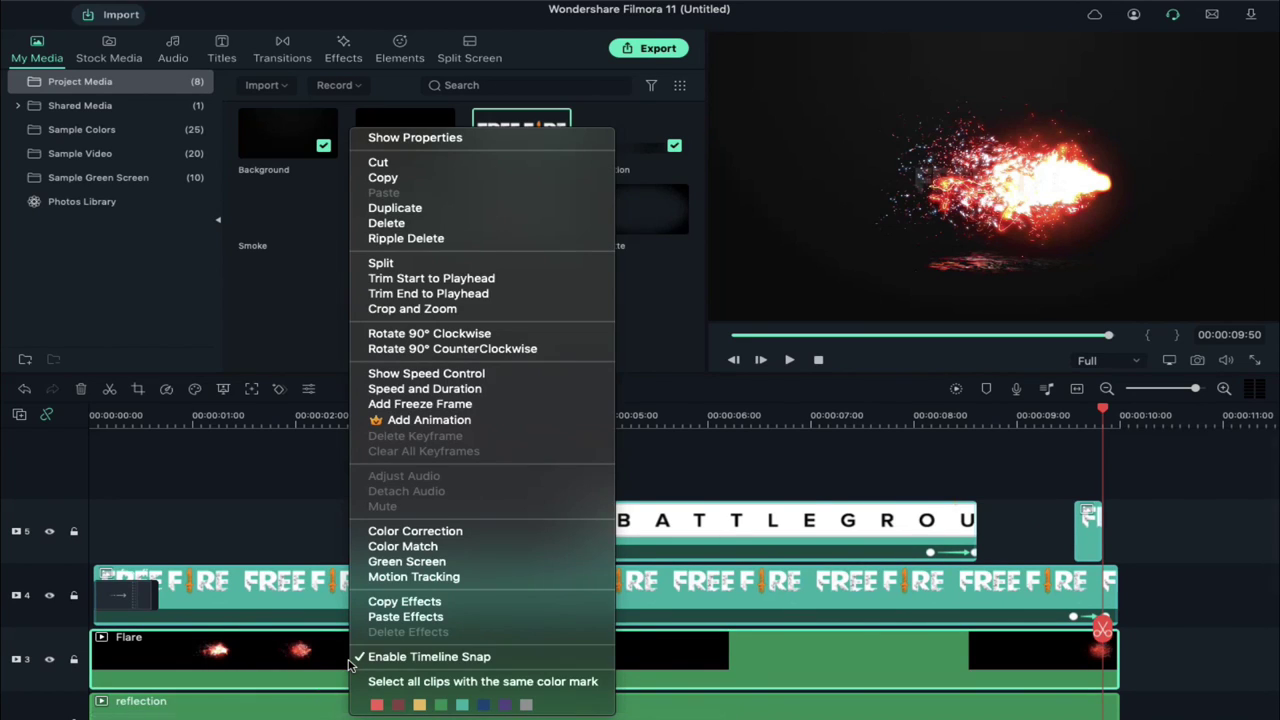
pyautogui.click(397, 603)
# Add a second Flare on track 6 with the pasted effects, then a Smoke clip on track 7.
pyautogui.moveTo(384, 131); pyautogui.dragTo(100, 481)
pyautogui.rightClick(228, 468)
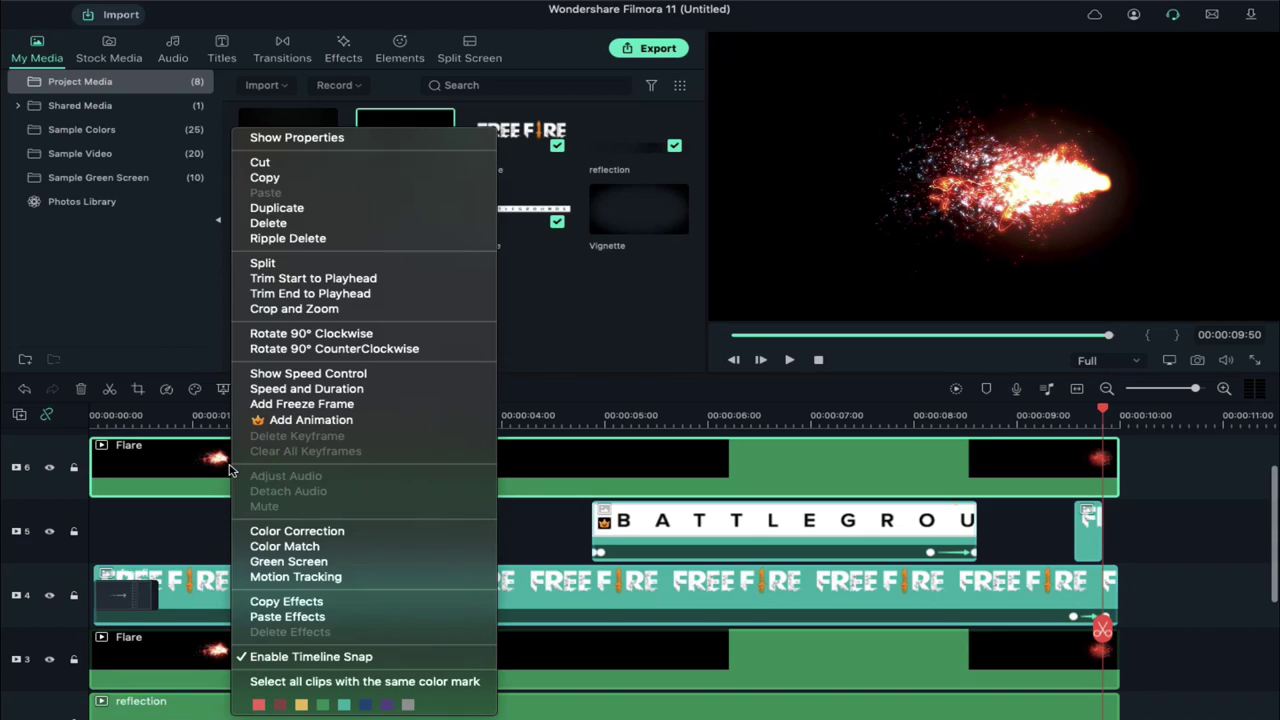
pyautogui.click(298, 614)
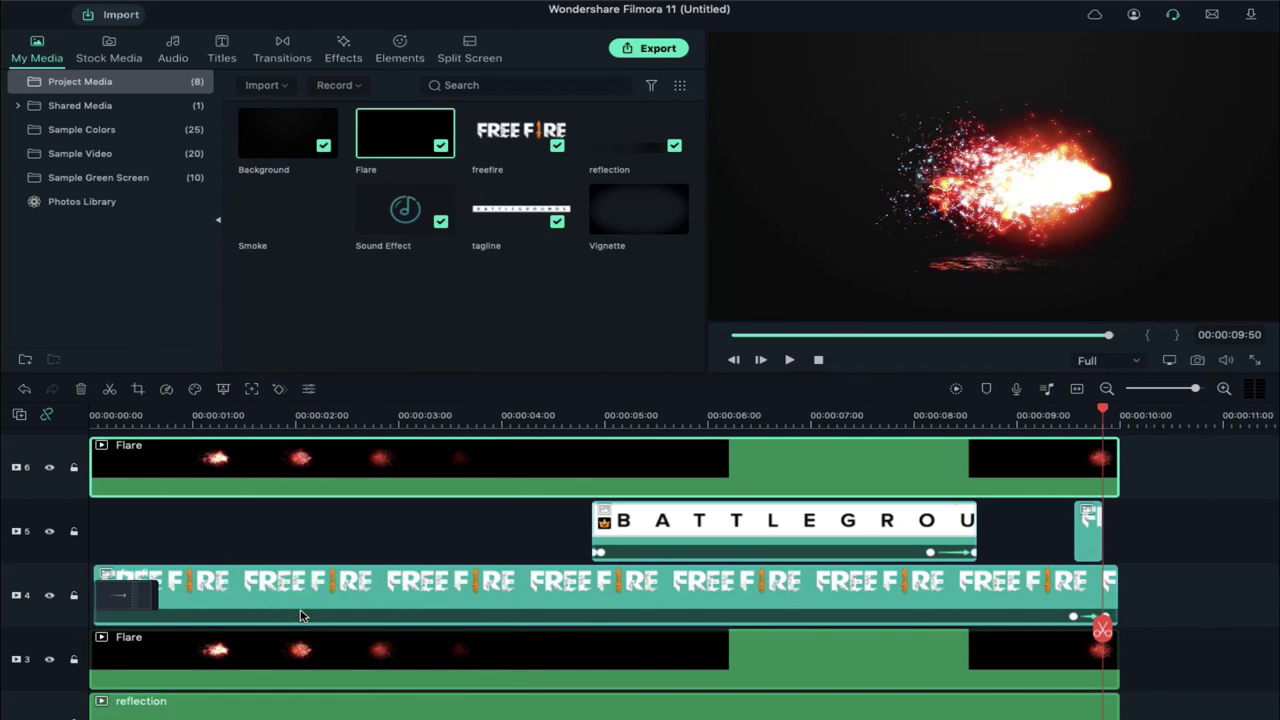
pyautogui.scroll(1, 363, 553)
pyautogui.moveTo(258, 222); pyautogui.dragTo(98, 472)
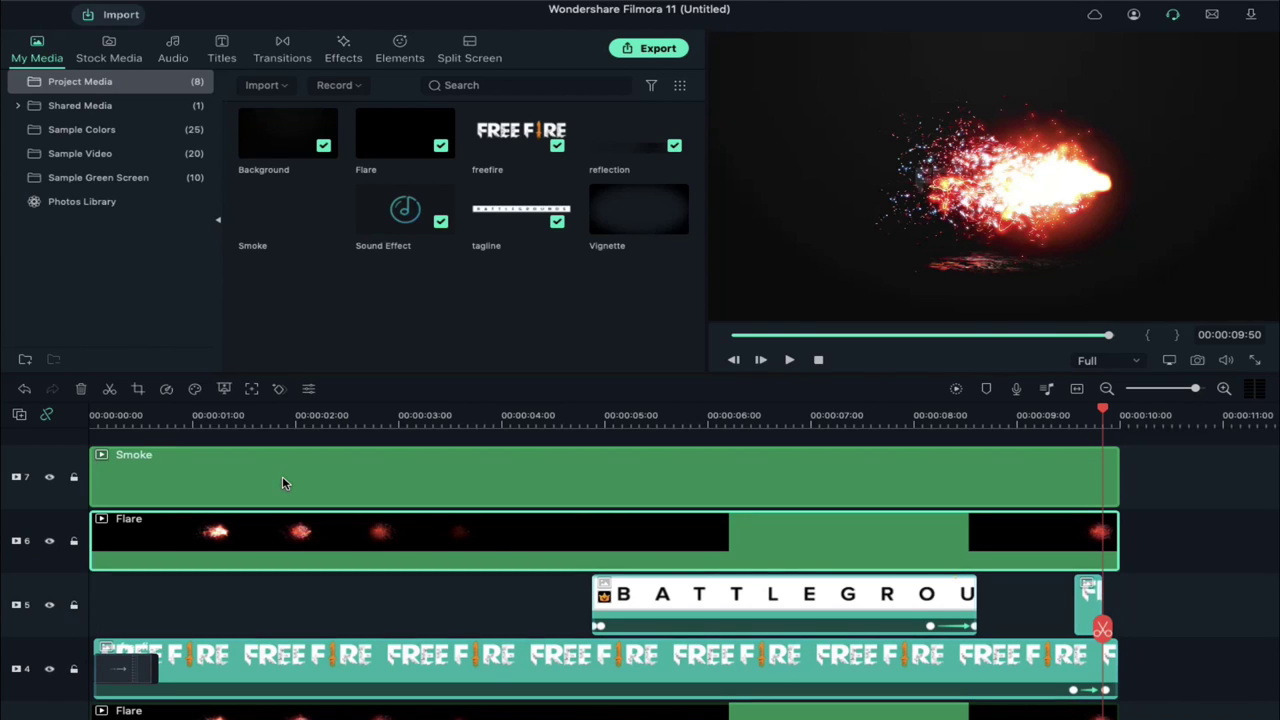
# Place the Vignette on new track 8 at the start and stretch it to 00:00:09:59.
pyautogui.click(281, 423)
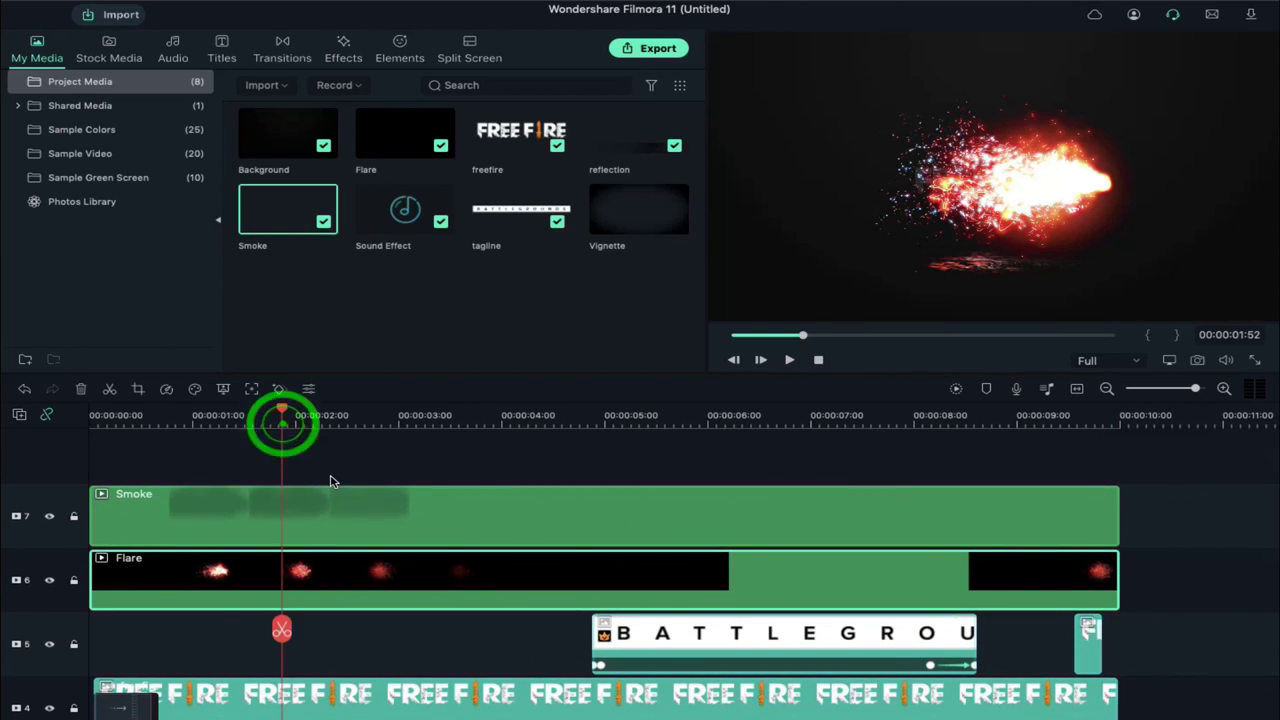
pyautogui.moveTo(613, 222); pyautogui.dragTo(100, 462)
pyautogui.moveTo(598, 473); pyautogui.dragTo(1116, 477)
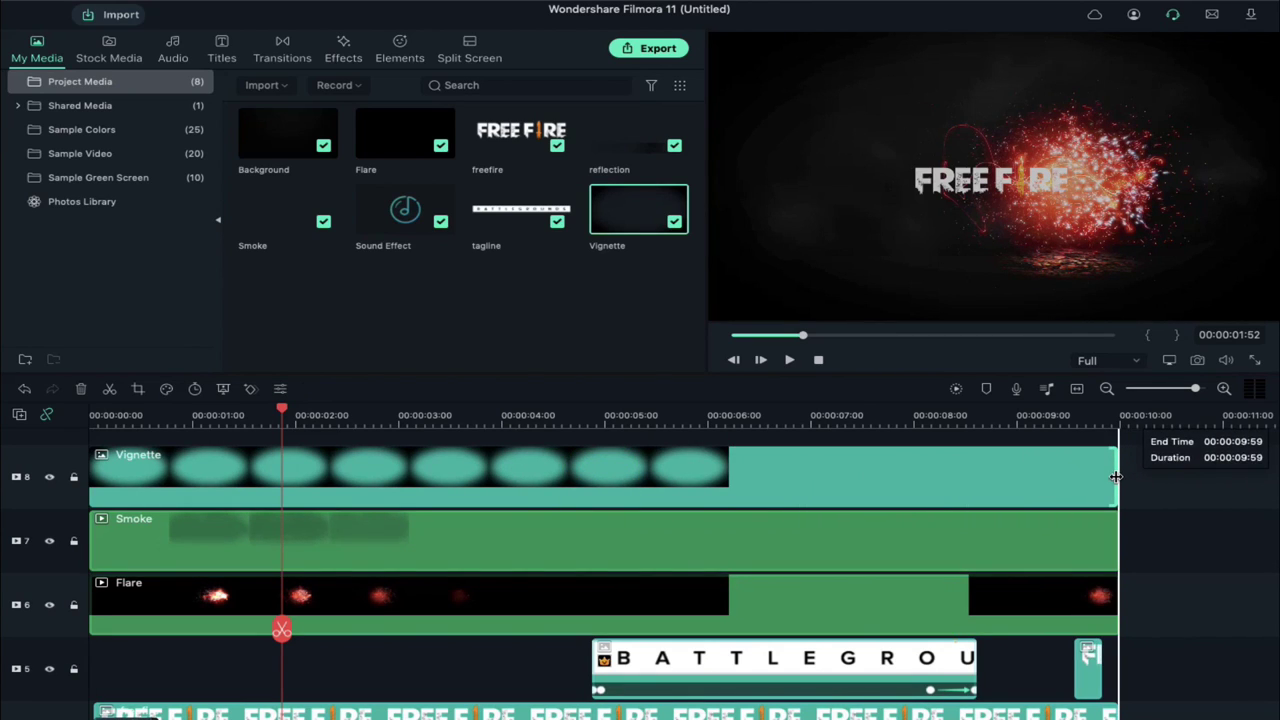
pyautogui.scroll(-4, 1116, 477)
# Export the intro as MP4 Freefire logo.mp4 into Project Files, then open the exported file.
pyautogui.click(655, 49)
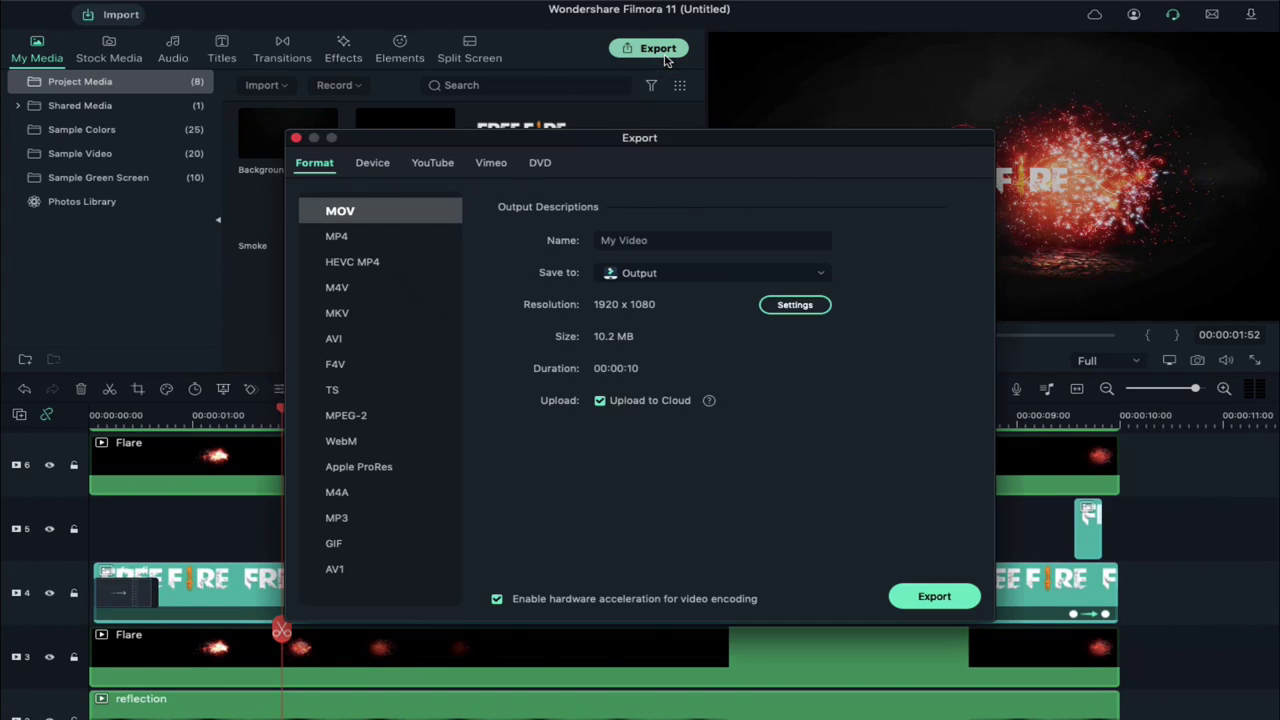
pyautogui.click(702, 273)
pyautogui.click(700, 357)
pyautogui.click(936, 484)
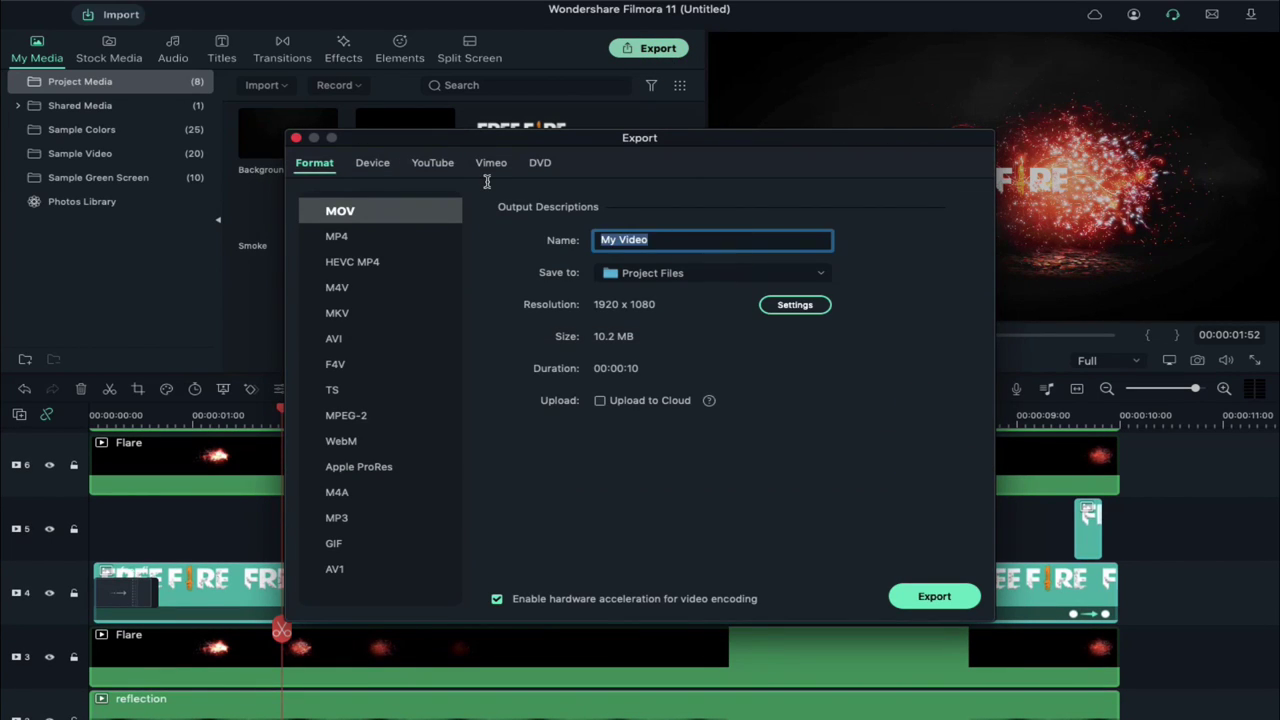
pyautogui.click(372, 238)
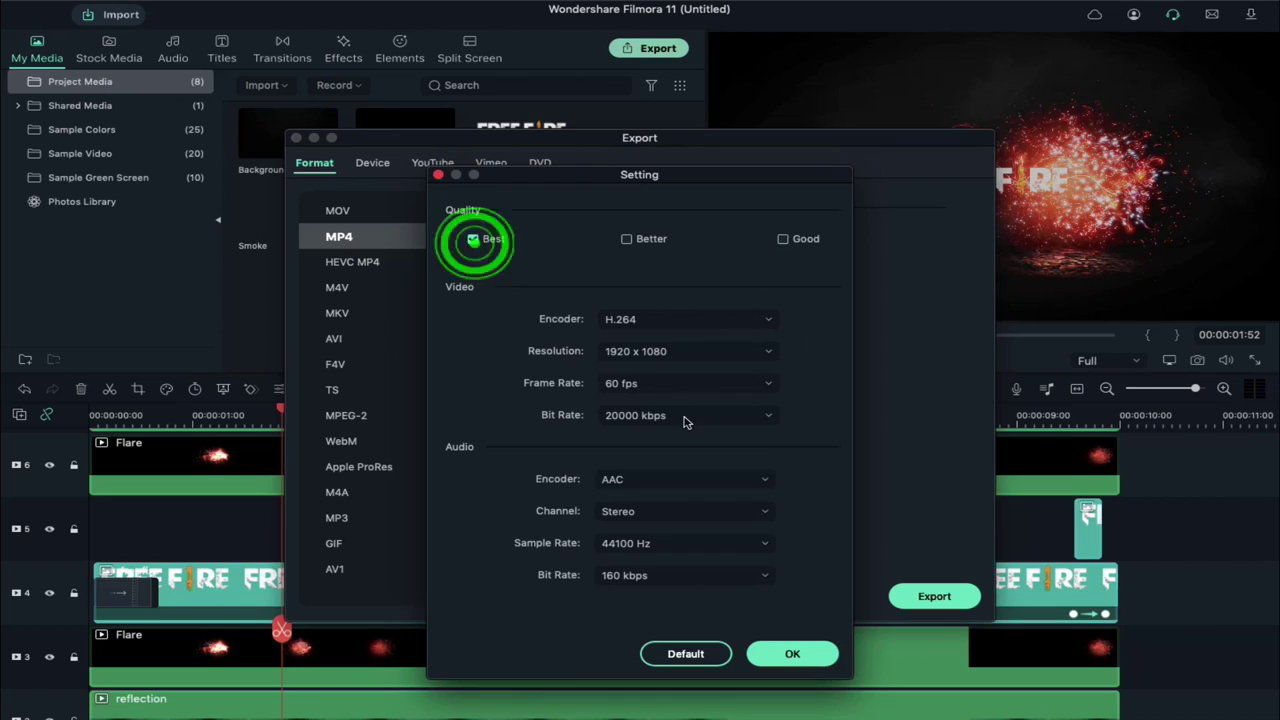
pyautogui.press('Return')
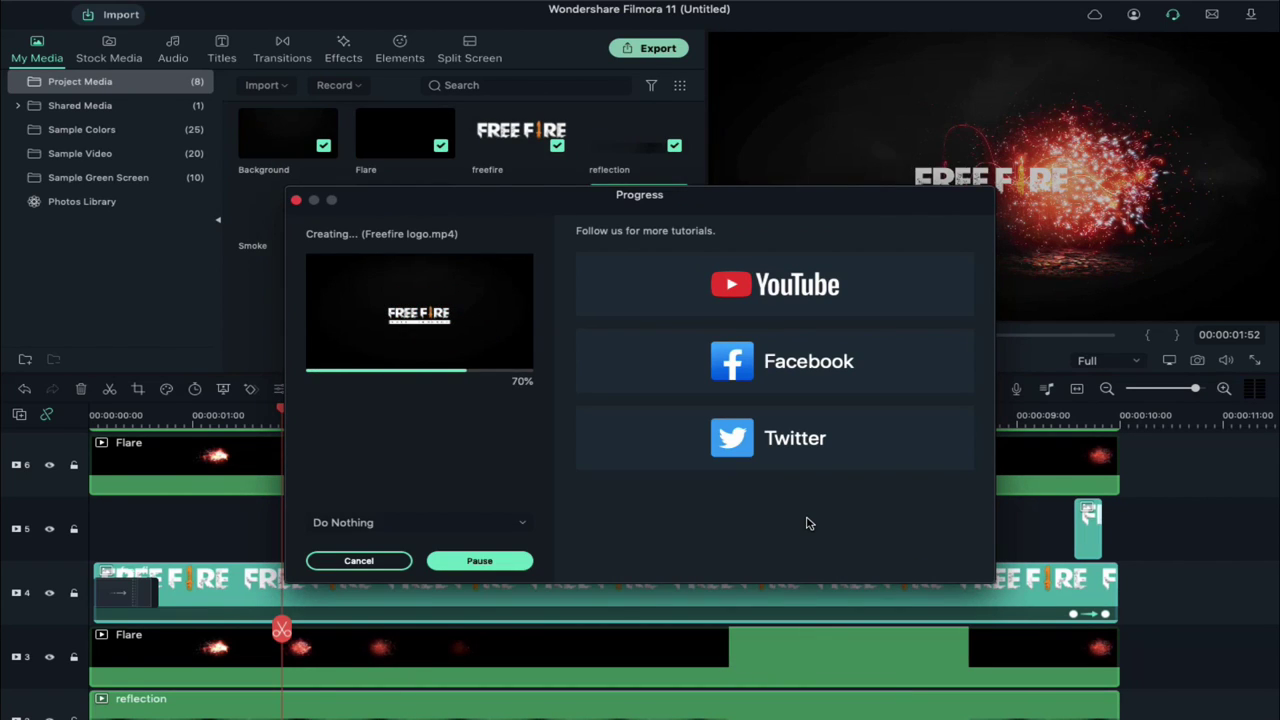
pyautogui.click(693, 440)
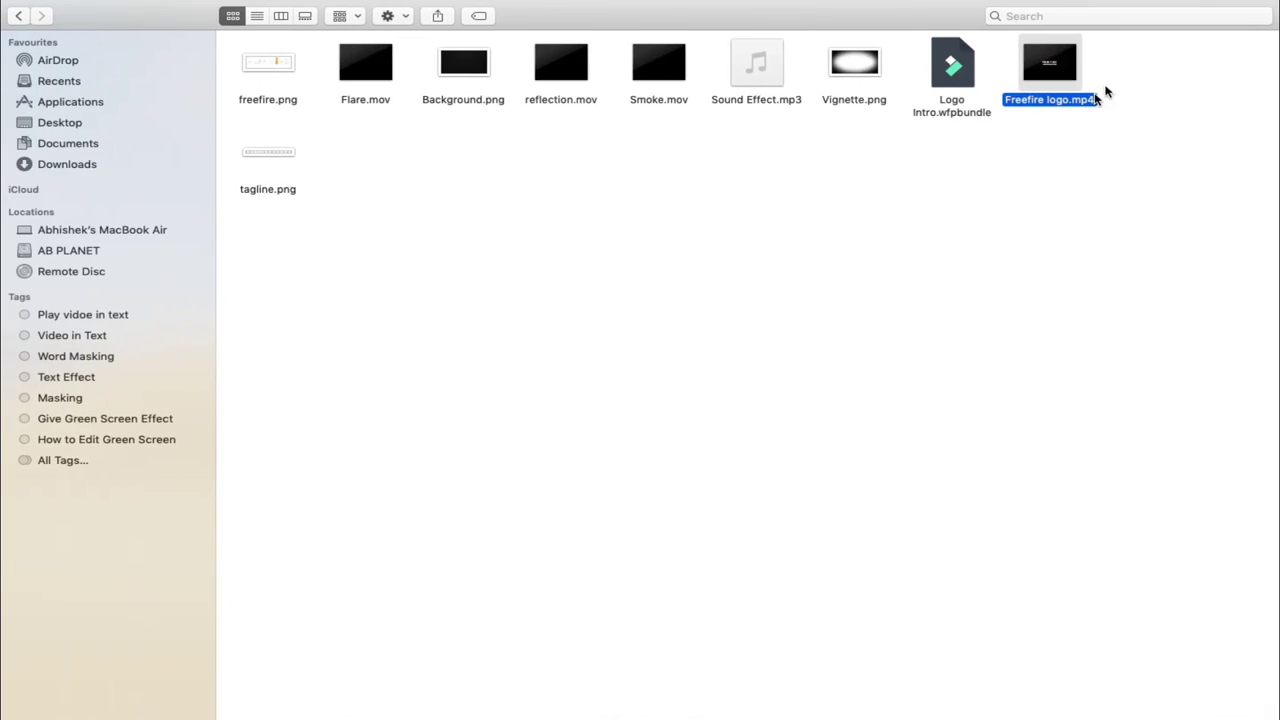
pyautogui.doubleClick(1073, 65)
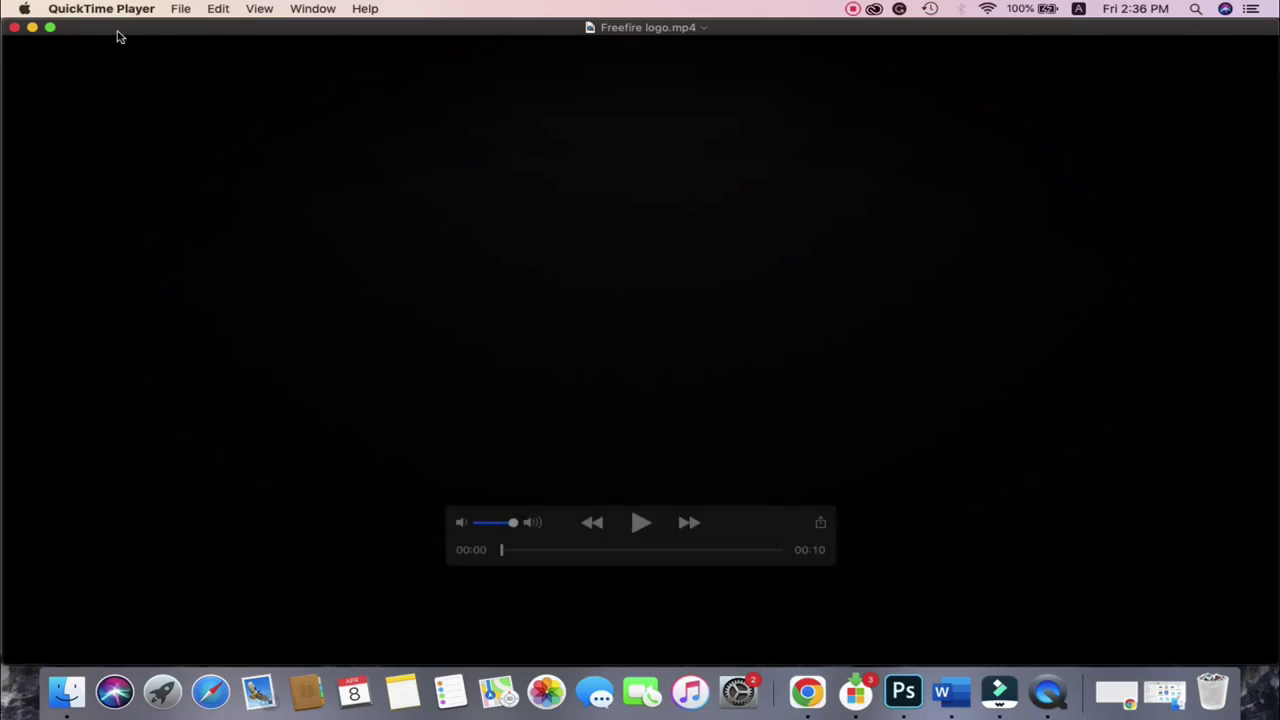
# Watch the video full screen, clear all Filmora media, and open Logo Intro.wfpbundle.
pyautogui.click(53, 26)
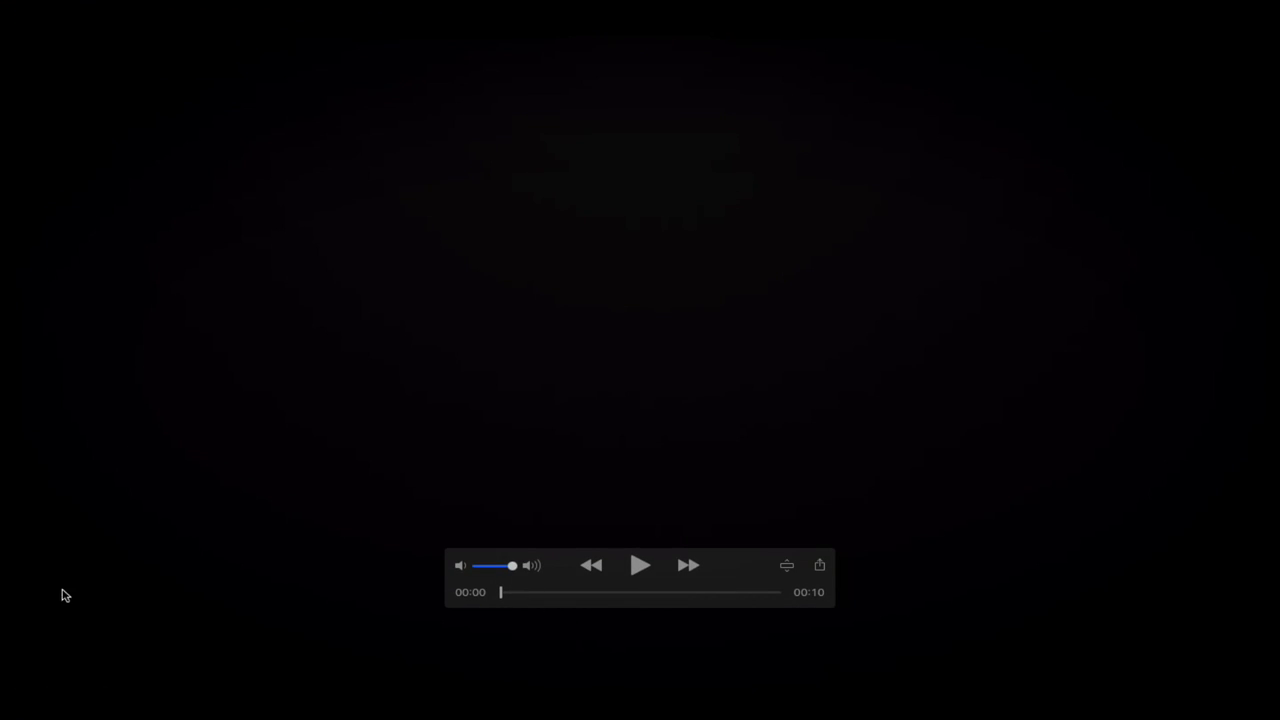
pyautogui.click(43, 657)
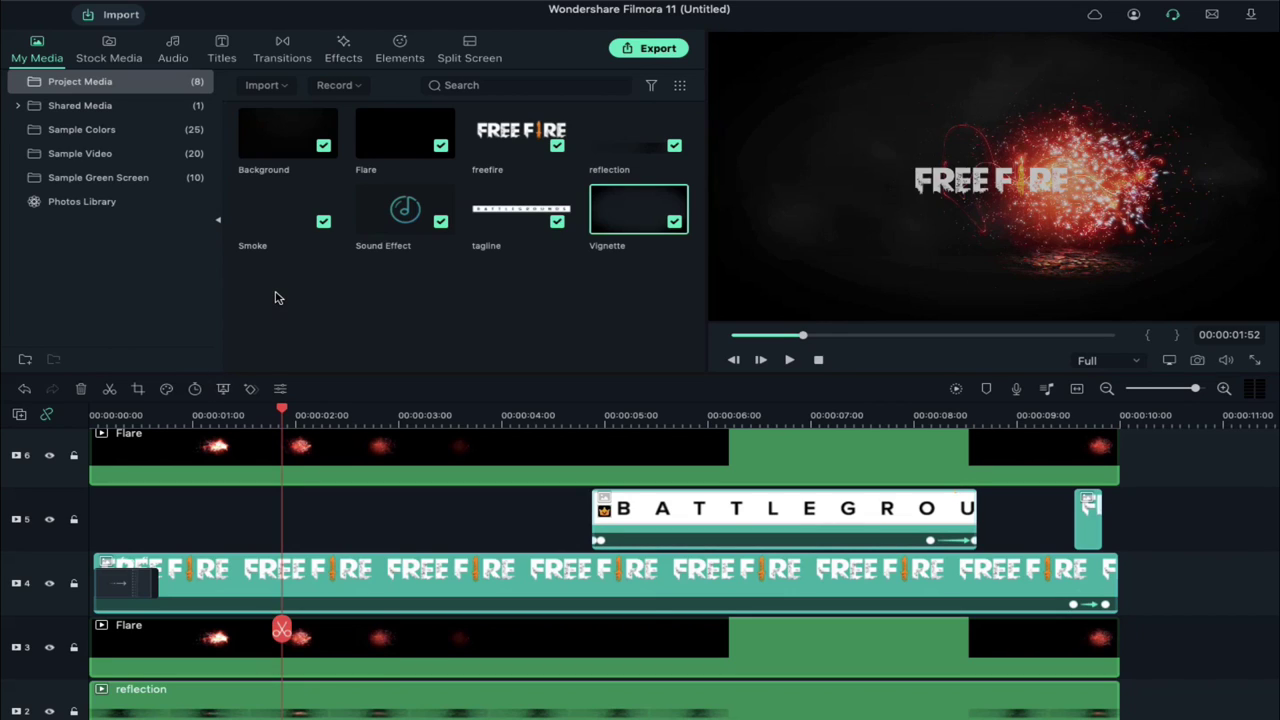
pyautogui.moveTo(477, 137); pyautogui.dragTo(622, 60)
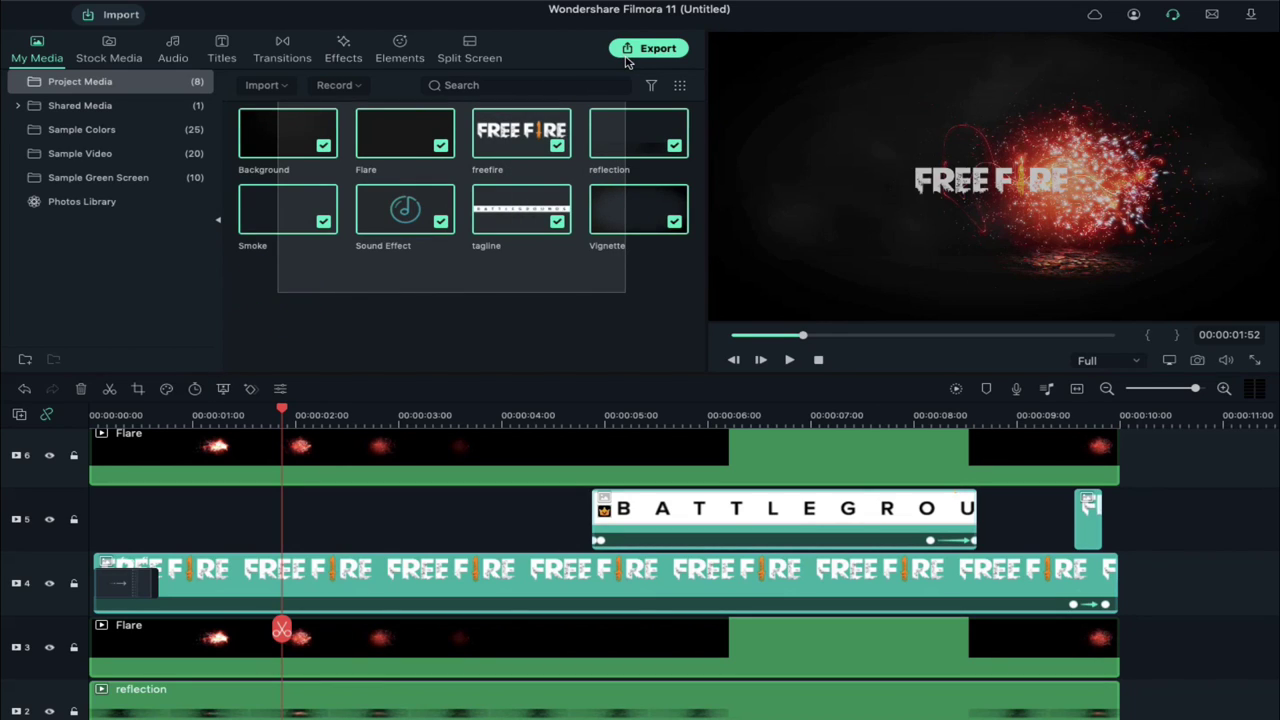
pyautogui.click(627, 56)
pyautogui.press('Delete')
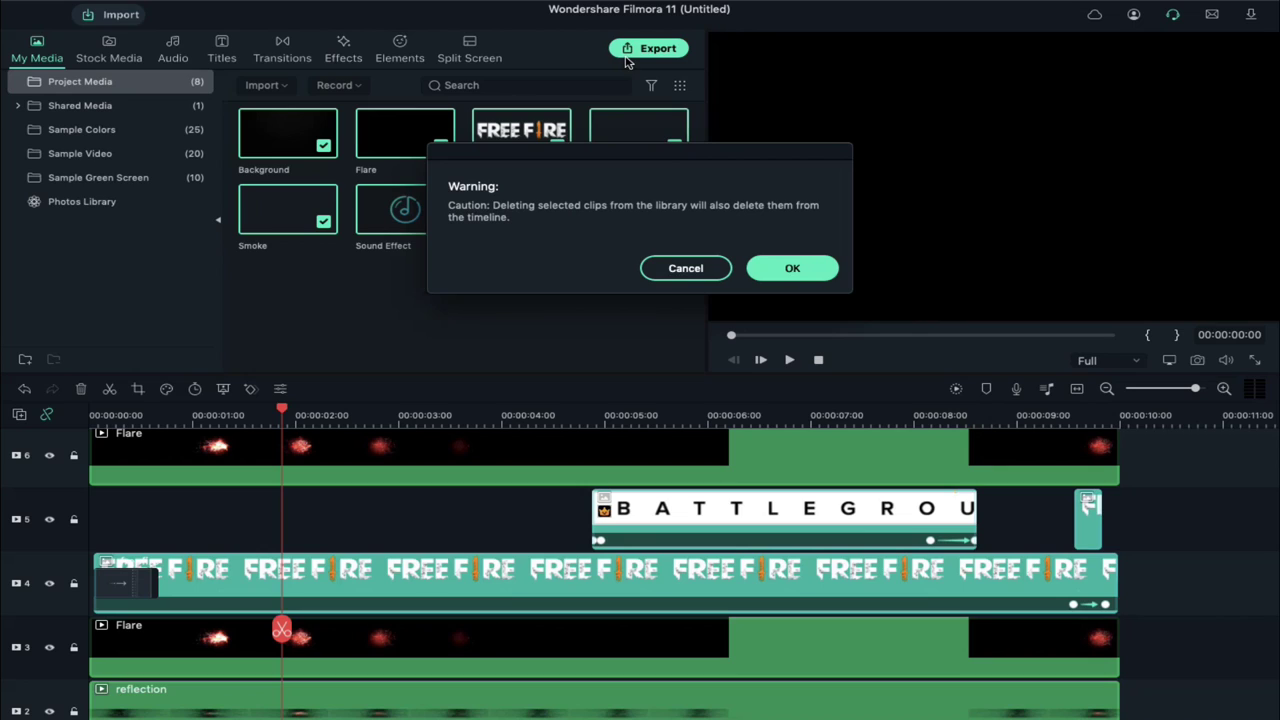
pyautogui.click(792, 268)
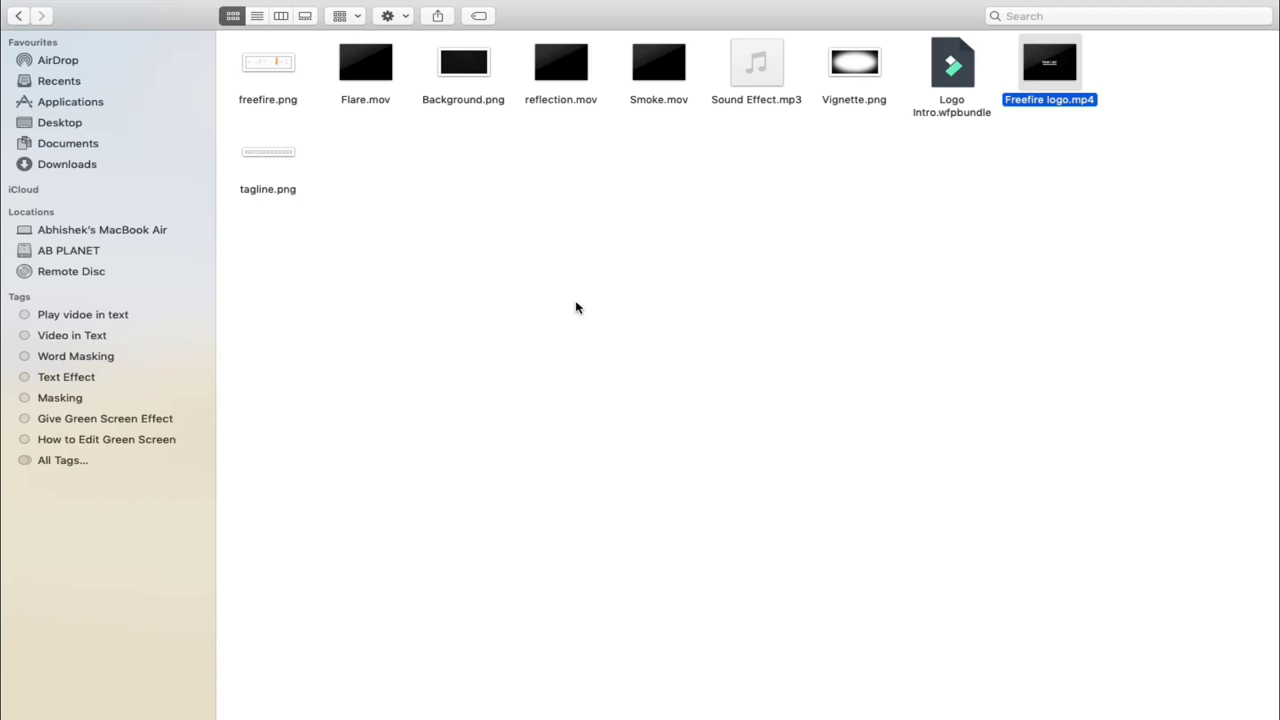
pyautogui.doubleClick(952, 65)
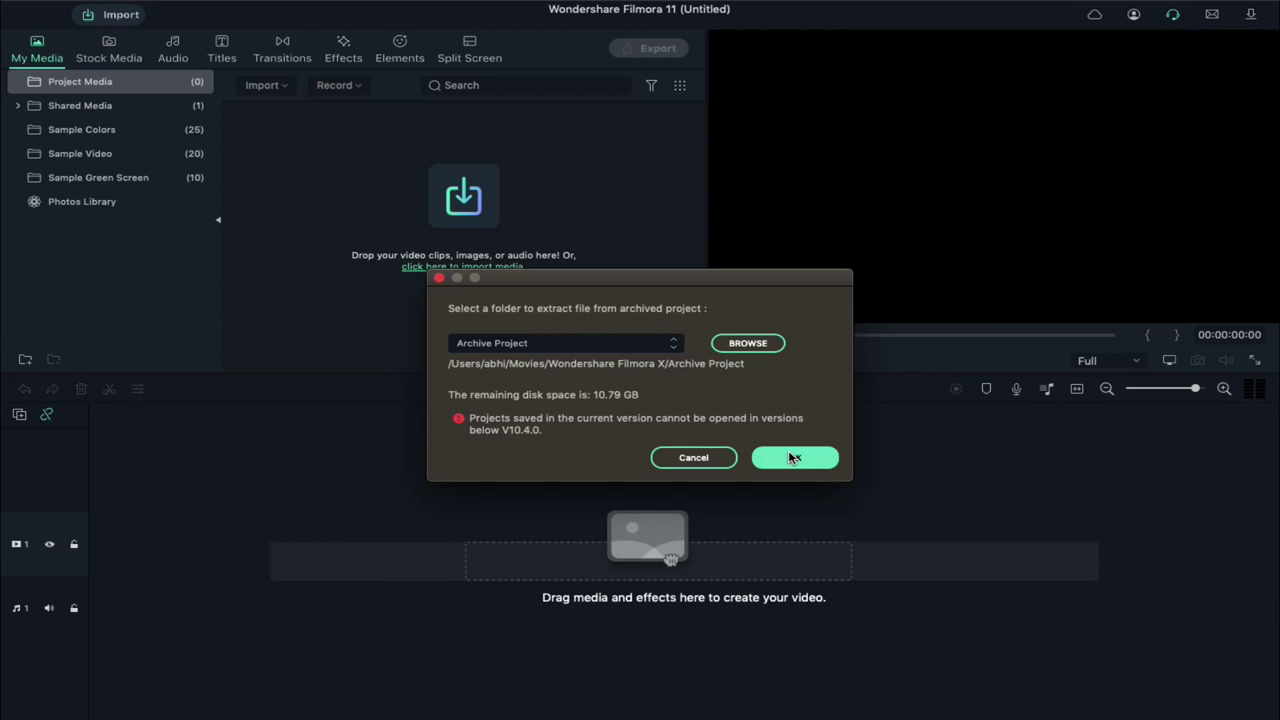
pyautogui.click(792, 457)
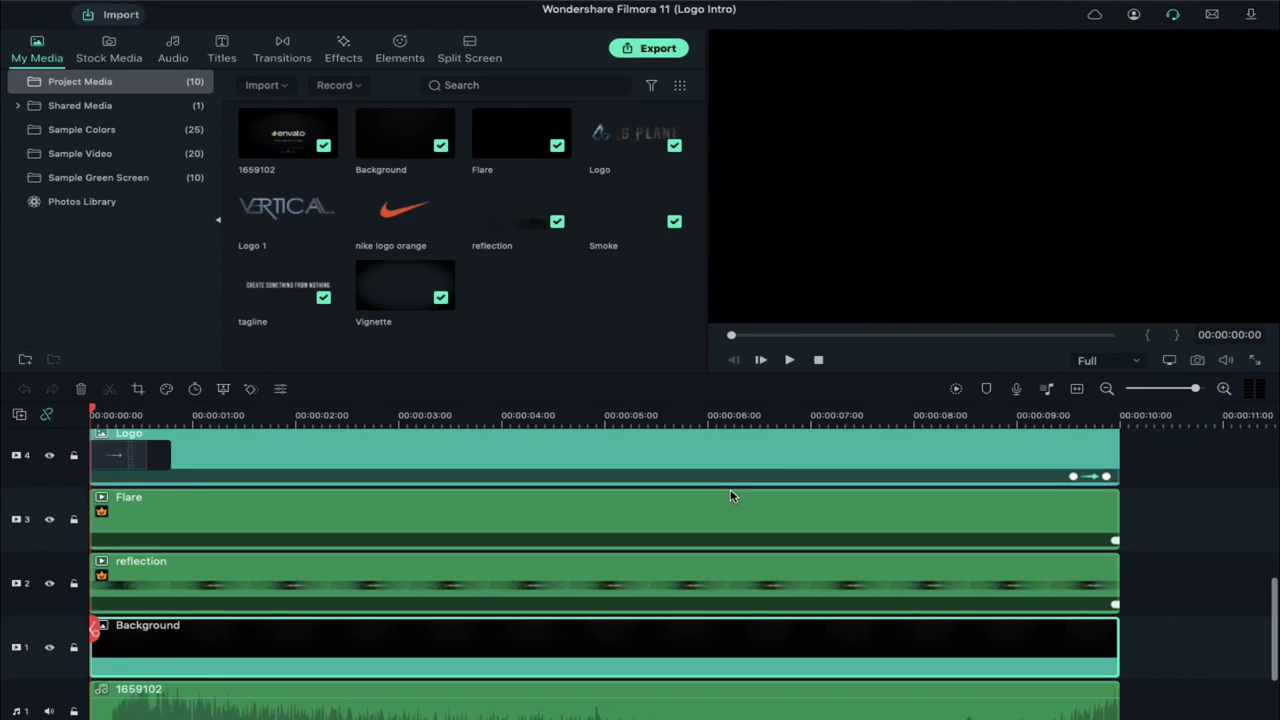
# Remove the Vignette, Smoke and Flare clips and place nike logo orange on track 6 at 00:00:00.
pyautogui.scroll(2, 730, 489)
pyautogui.scroll(5, 730, 489)
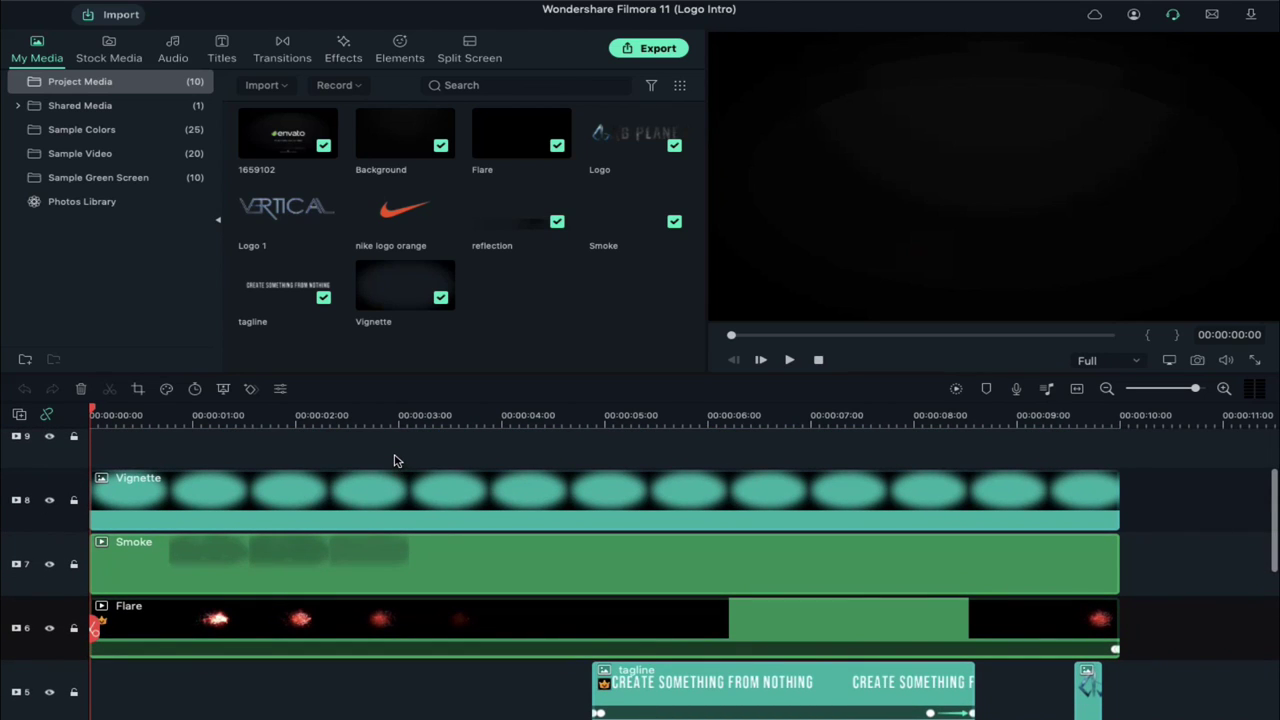
pyautogui.moveTo(394, 460); pyautogui.dragTo(447, 638)
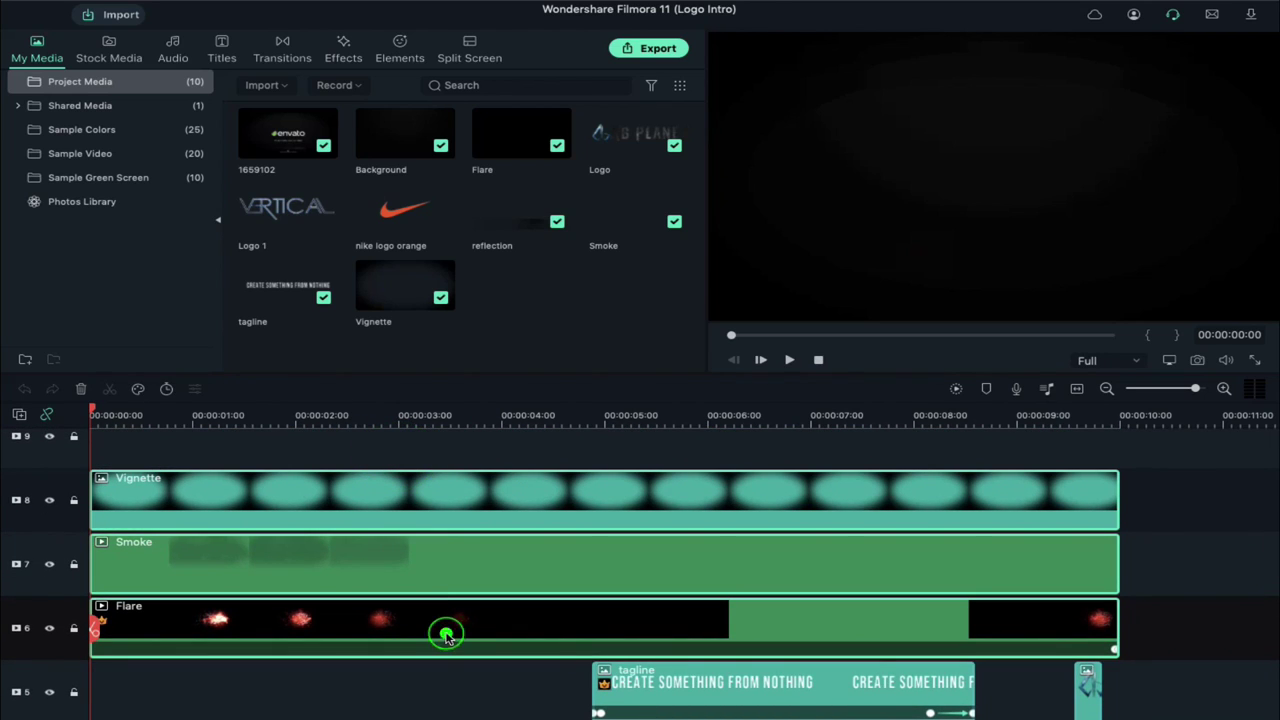
pyautogui.press('Delete')
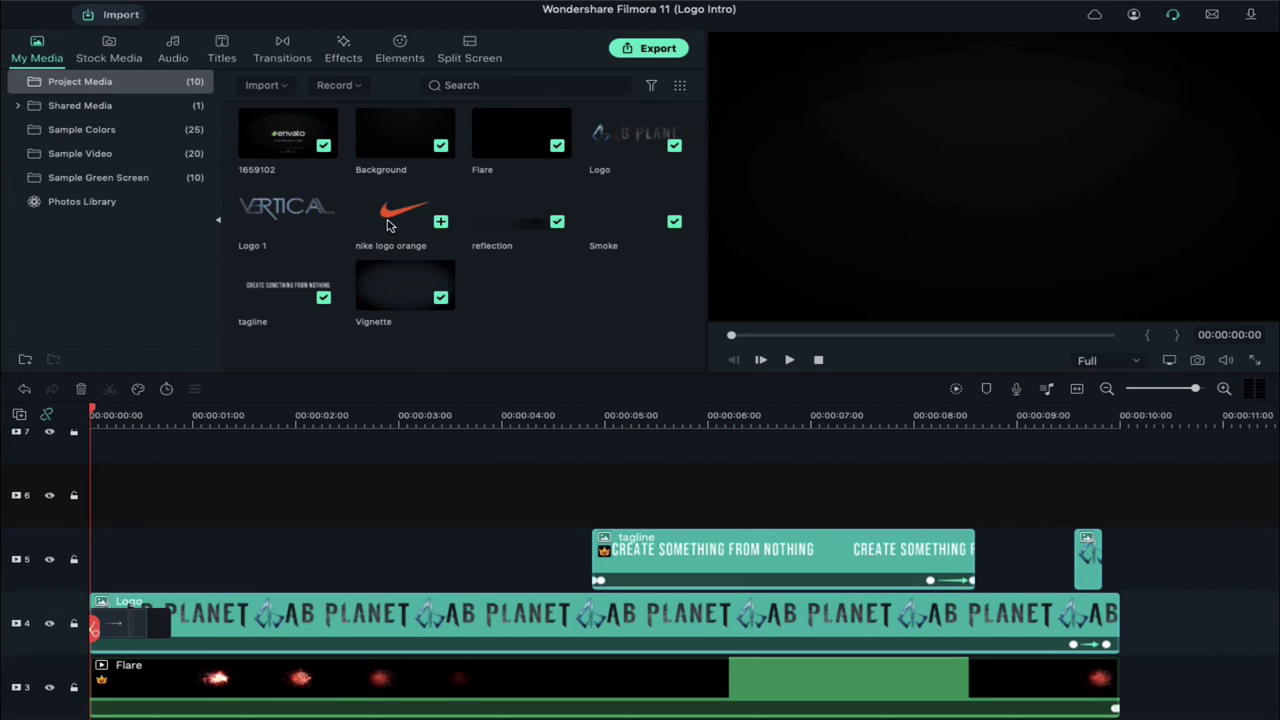
pyautogui.moveTo(386, 215); pyautogui.dragTo(100, 512)
# Extend the swoosh clip to about 10 seconds and reduce its Scale.
pyautogui.moveTo(602, 487); pyautogui.dragTo(1118, 487)
pyautogui.doubleClick(286, 486)
pyautogui.click(32, 44)
pyautogui.moveTo(346, 125); pyautogui.dragTo(240, 128)
pyautogui.click(656, 359)
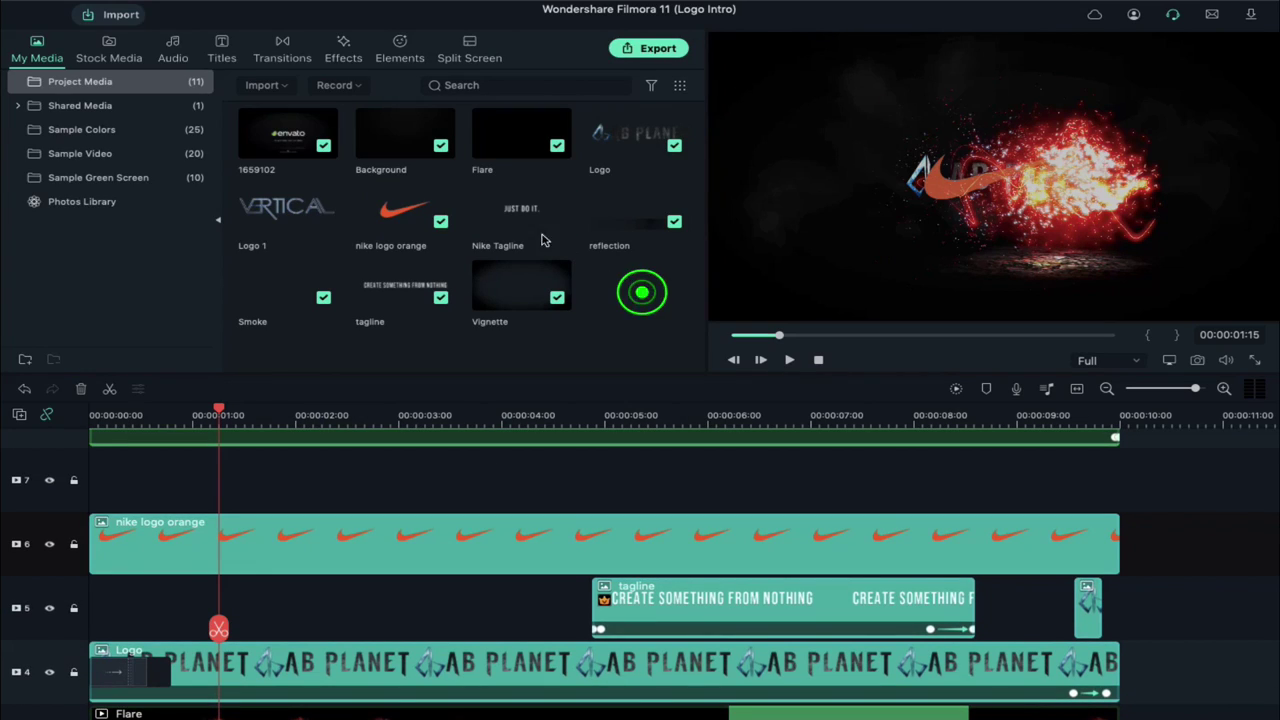
# Add the Nike Tagline to track 7, trim it to match the old tagline, and scale it to 46.9%.
pyautogui.moveTo(517, 213); pyautogui.dragTo(601, 507)
pyautogui.moveTo(1046, 507); pyautogui.dragTo(967, 485)
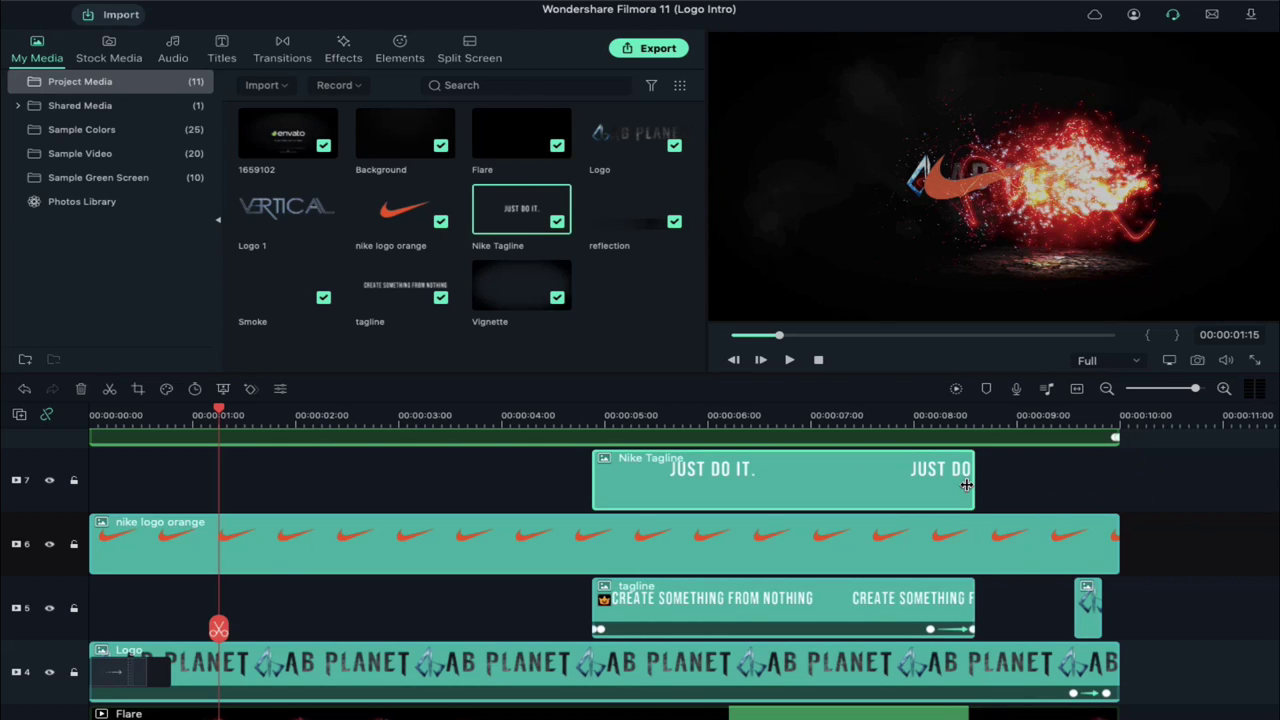
pyautogui.click(757, 421)
pyautogui.click(787, 490)
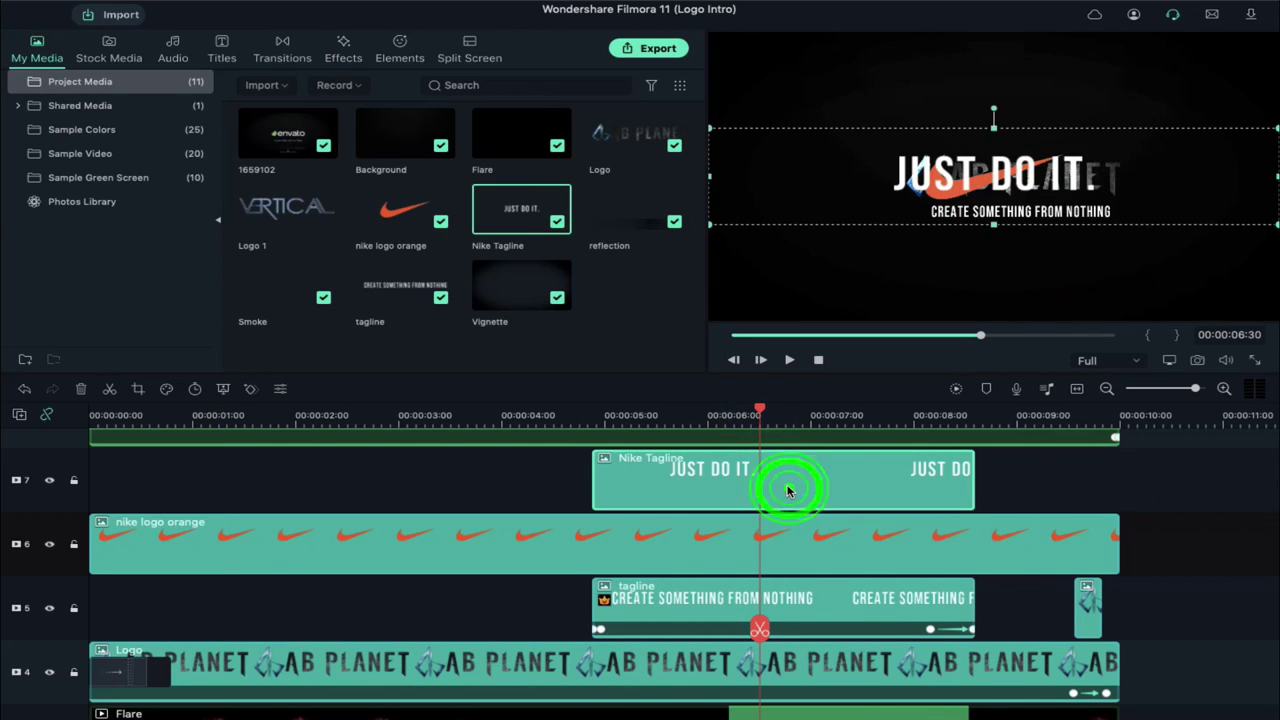
pyautogui.doubleClick(787, 490)
pyautogui.moveTo(346, 129); pyautogui.dragTo(245, 169)
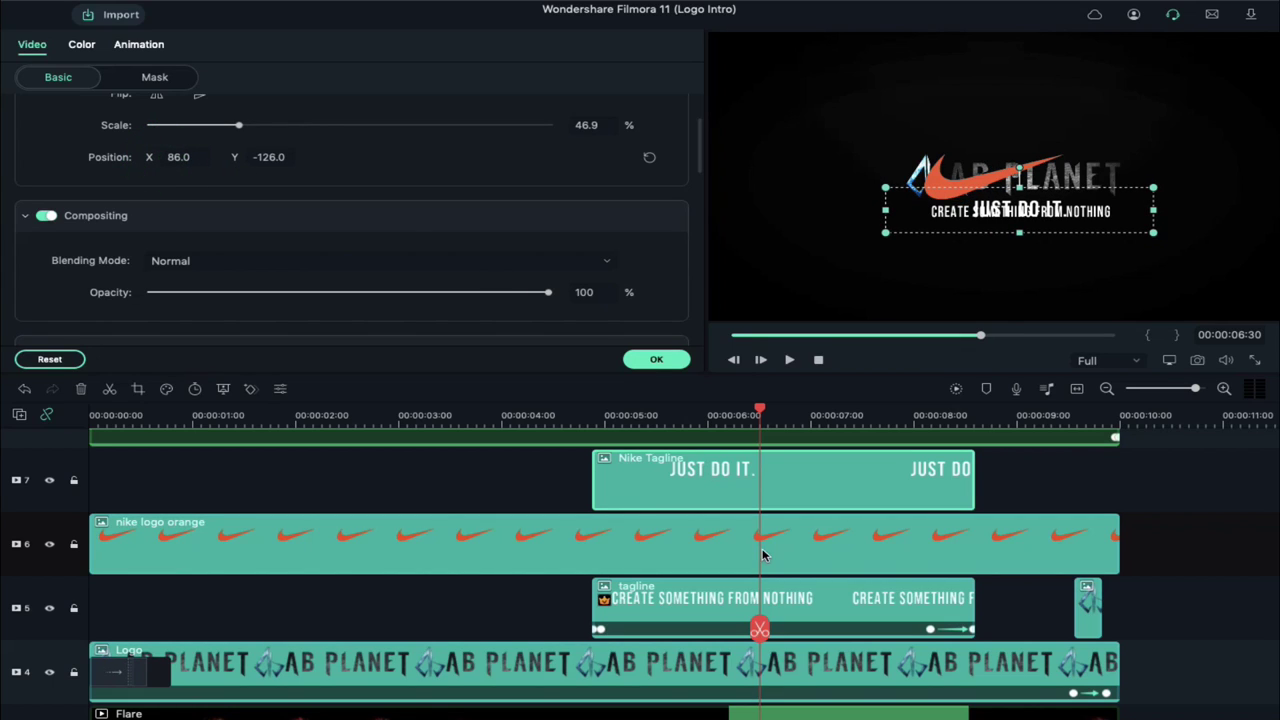
# Add an Erase transition to the start of the nike logo orange clip, shortened to end at 00:00:00:48.
pyautogui.click(653, 361)
pyautogui.click(281, 55)
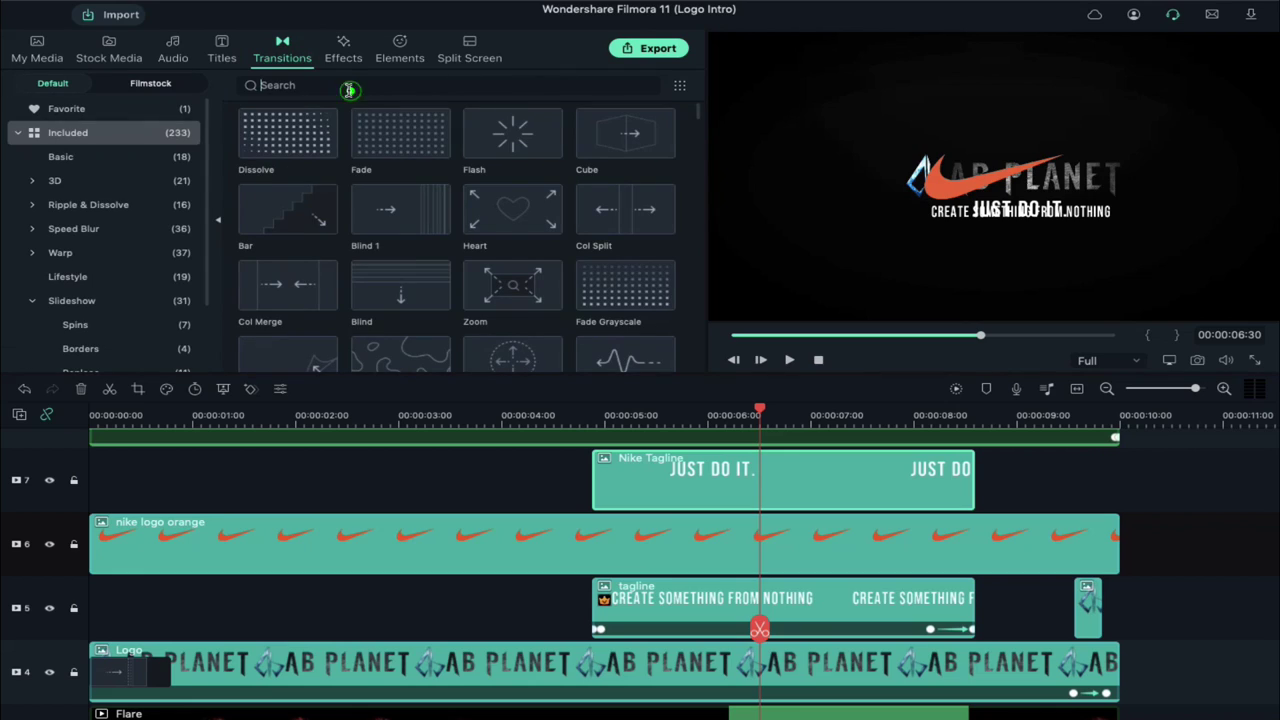
pyautogui.write('erase')
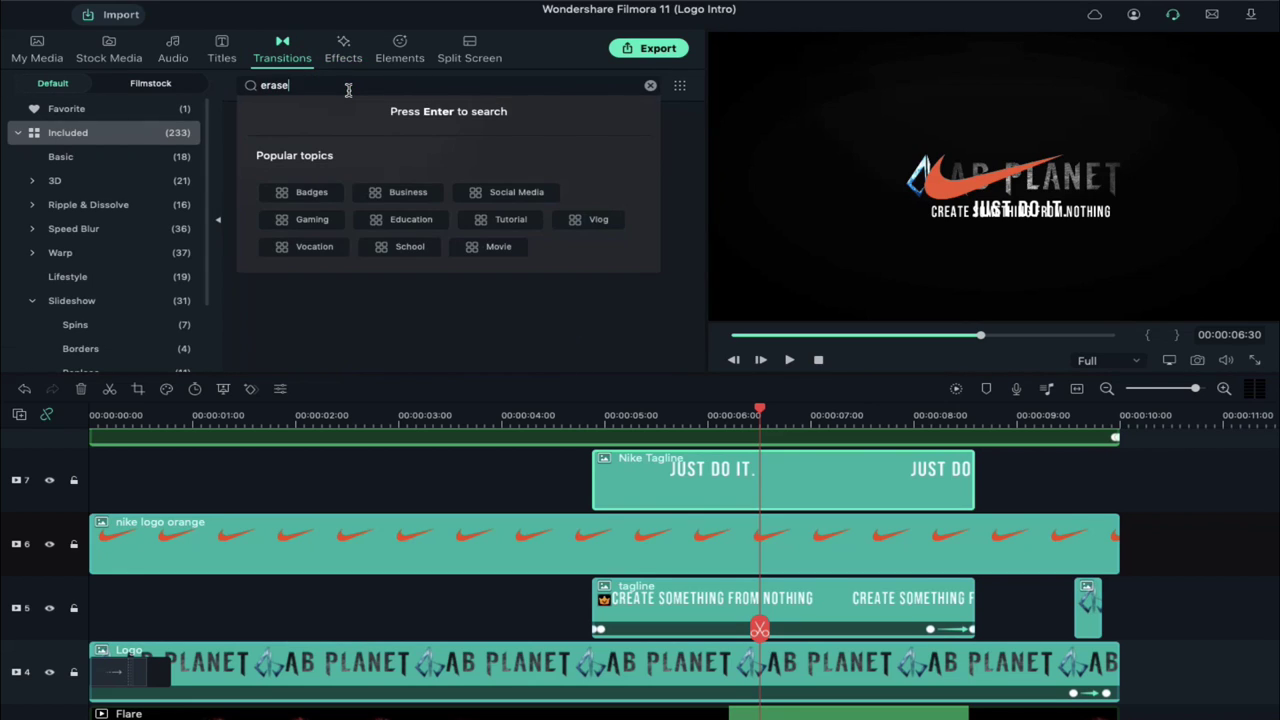
pyautogui.press('Return')
pyautogui.moveTo(273, 126); pyautogui.dragTo(292, 545)
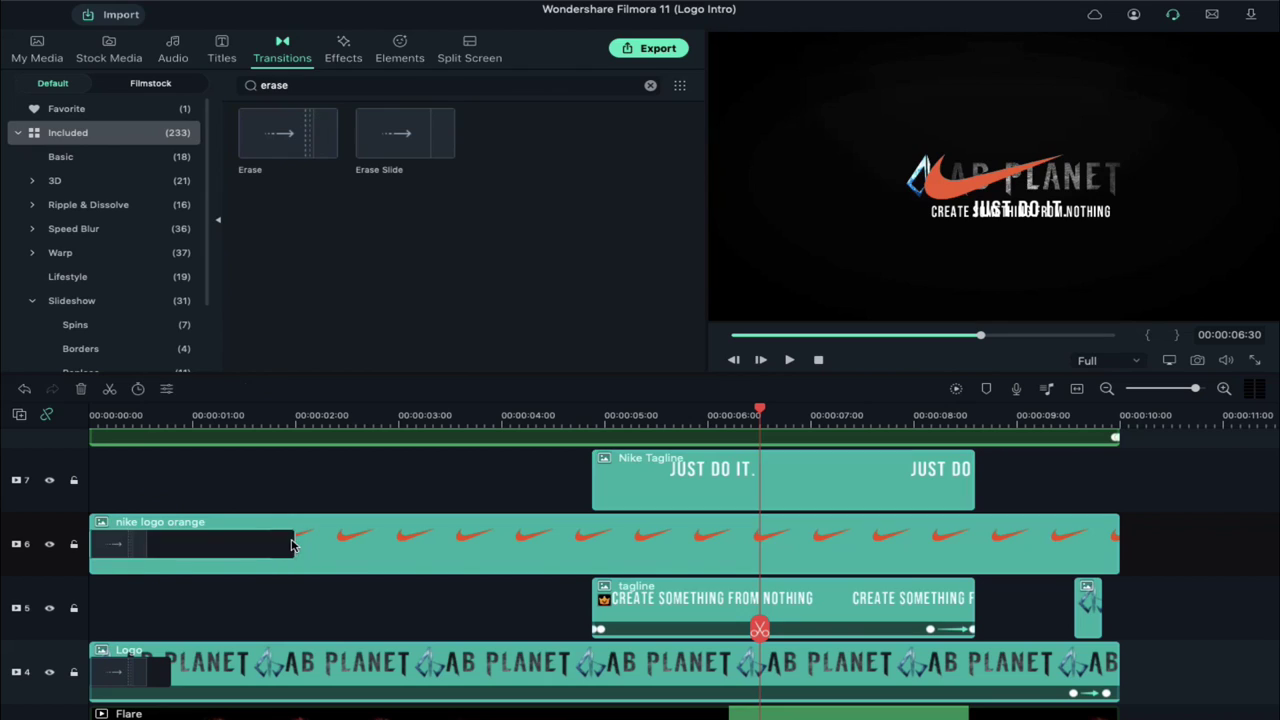
pyautogui.click(169, 425)
pyautogui.click(287, 538)
pyautogui.moveTo(254, 539); pyautogui.dragTo(165, 538)
# Keyframe the swoosh at 100% opacity at 9:33 and 0% opacity at 9:52.
pyautogui.scroll(-2, 737, 515)
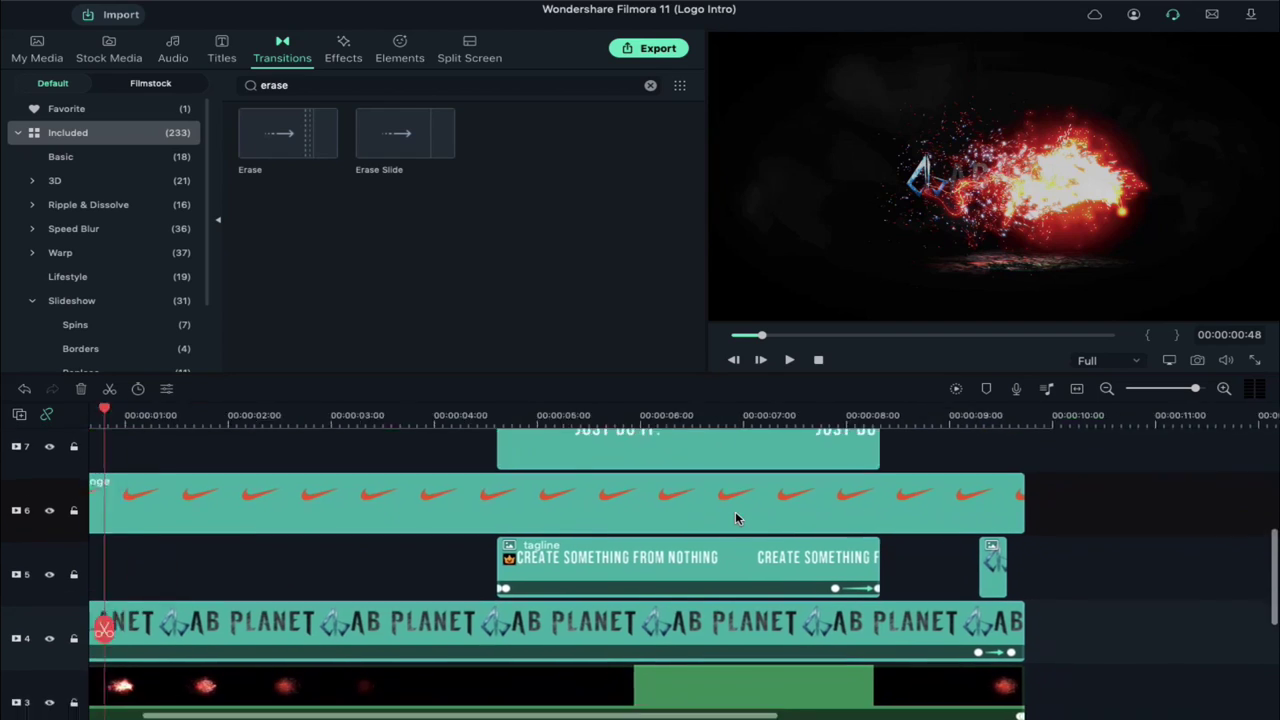
pyautogui.hscroll(3, 737, 512)
pyautogui.doubleClick(898, 520)
pyautogui.click(897, 517)
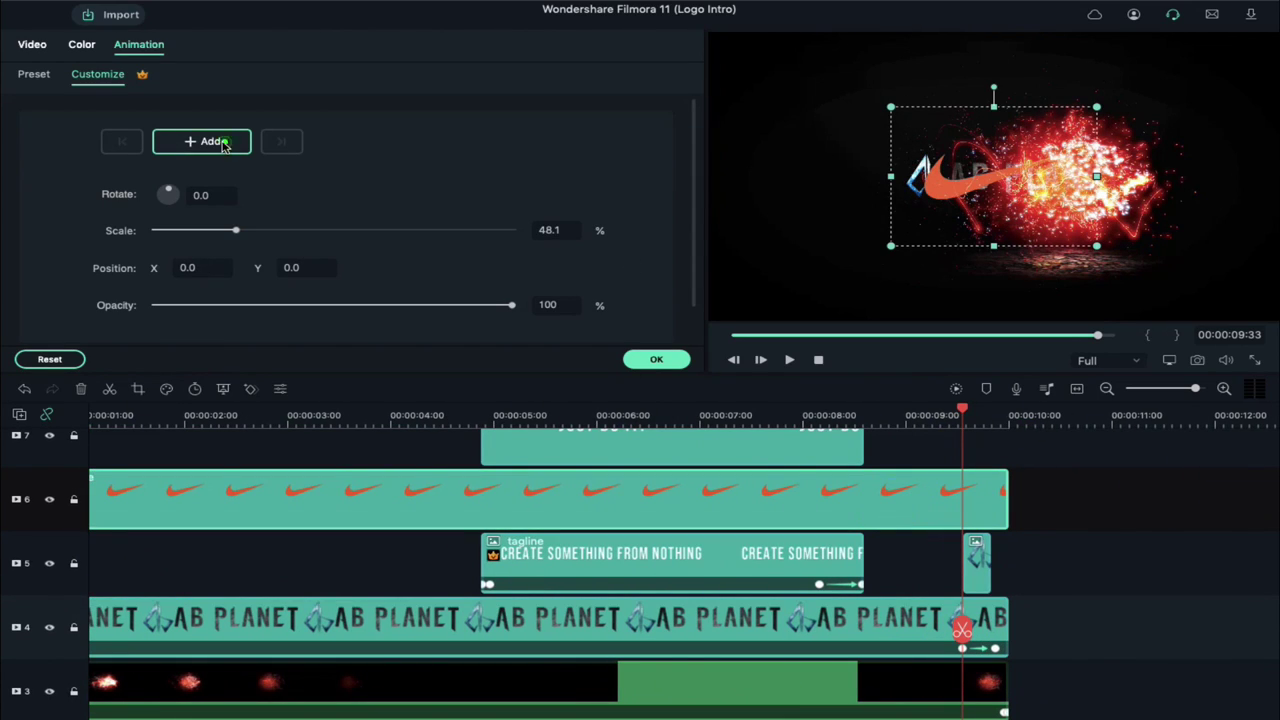
pyautogui.click(224, 143)
pyautogui.click(996, 650)
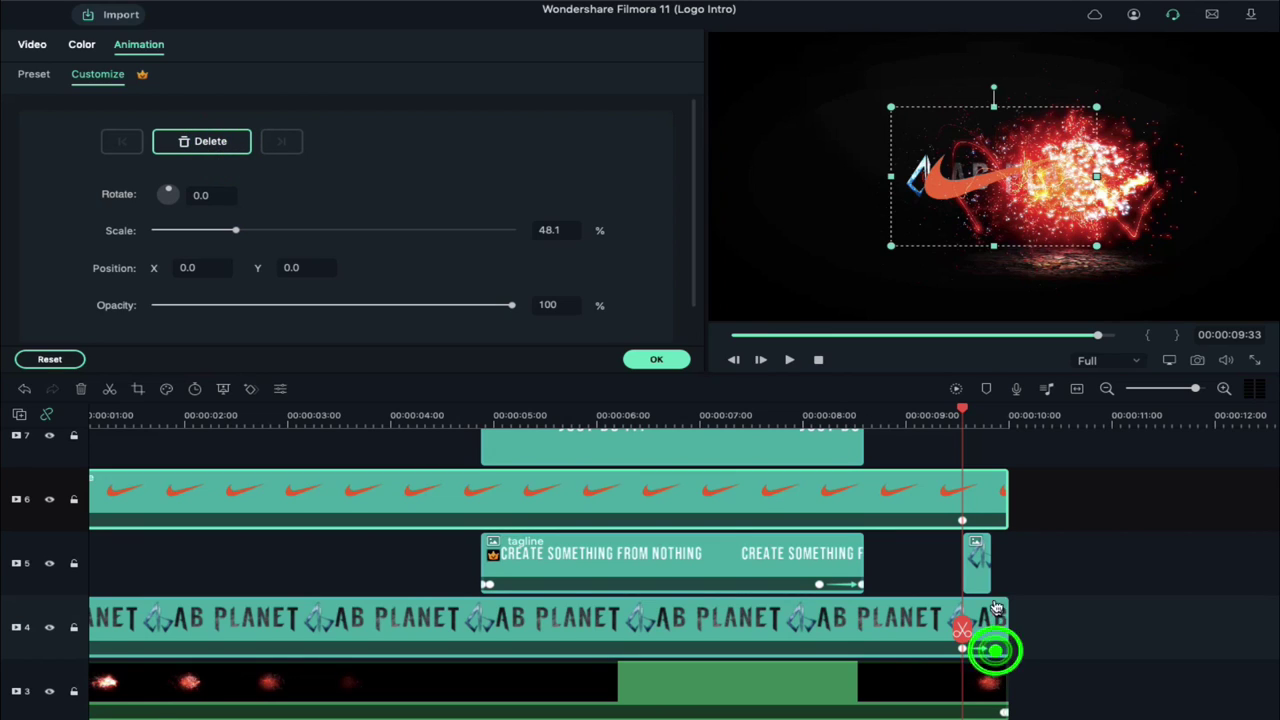
pyautogui.click(985, 497)
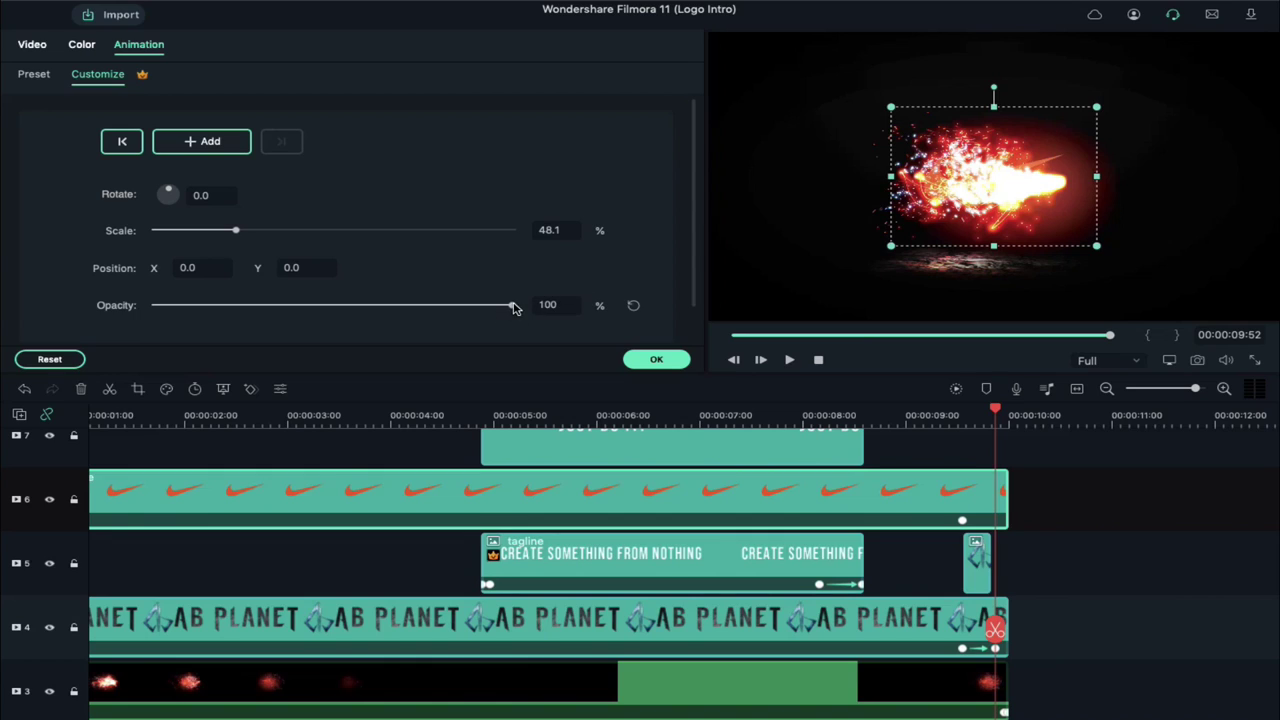
pyautogui.moveTo(514, 306)
pyautogui.mouseDown()
pyautogui.moveTo(337, 278)
pyautogui.moveTo(140, 277)
pyautogui.mouseUp()
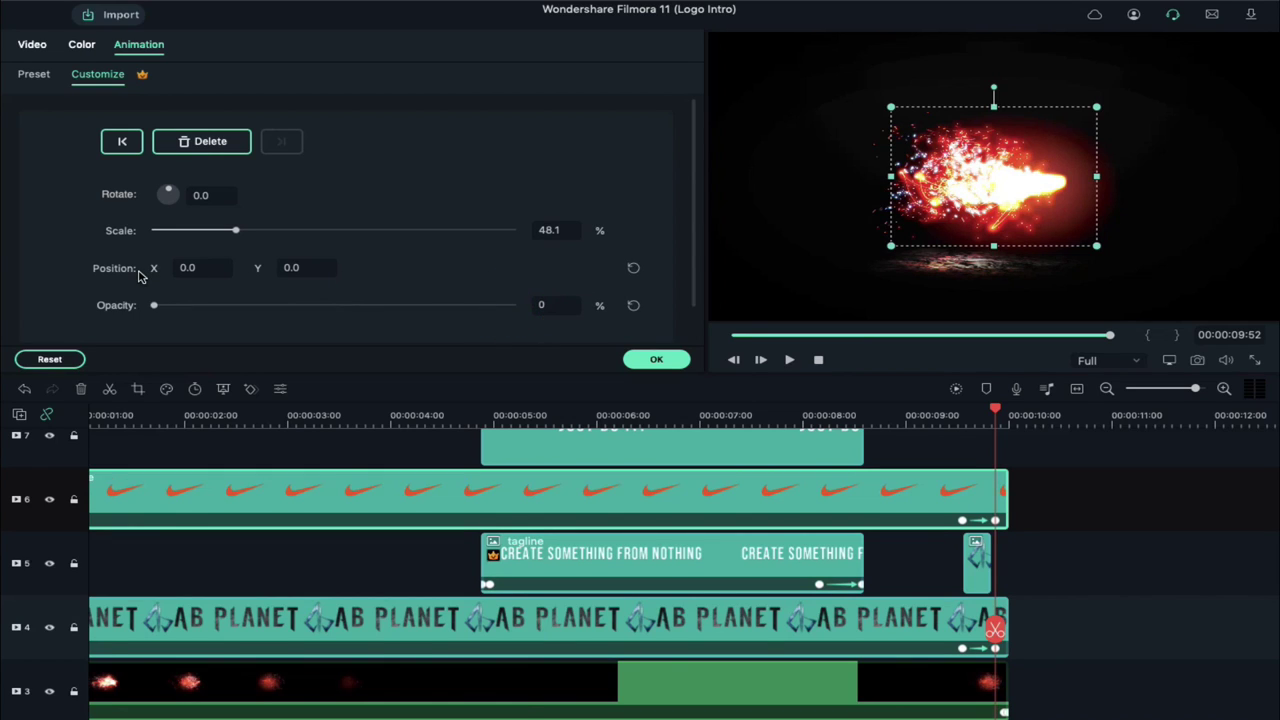
# Copy the swoosh clip's fade animation effects and close the animation settings.
pyautogui.scroll(1, 781, 527)
pyautogui.rightClick(781, 527)
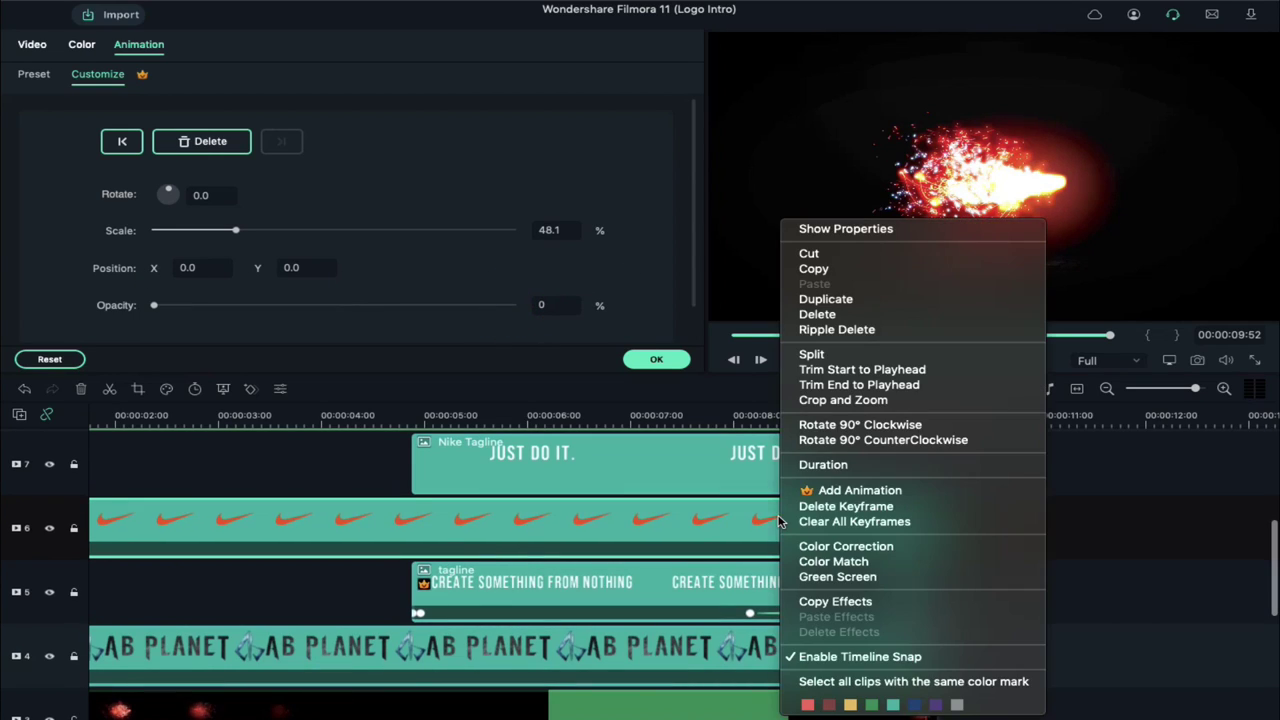
pyautogui.click(840, 604)
pyautogui.scroll(1, 728, 410)
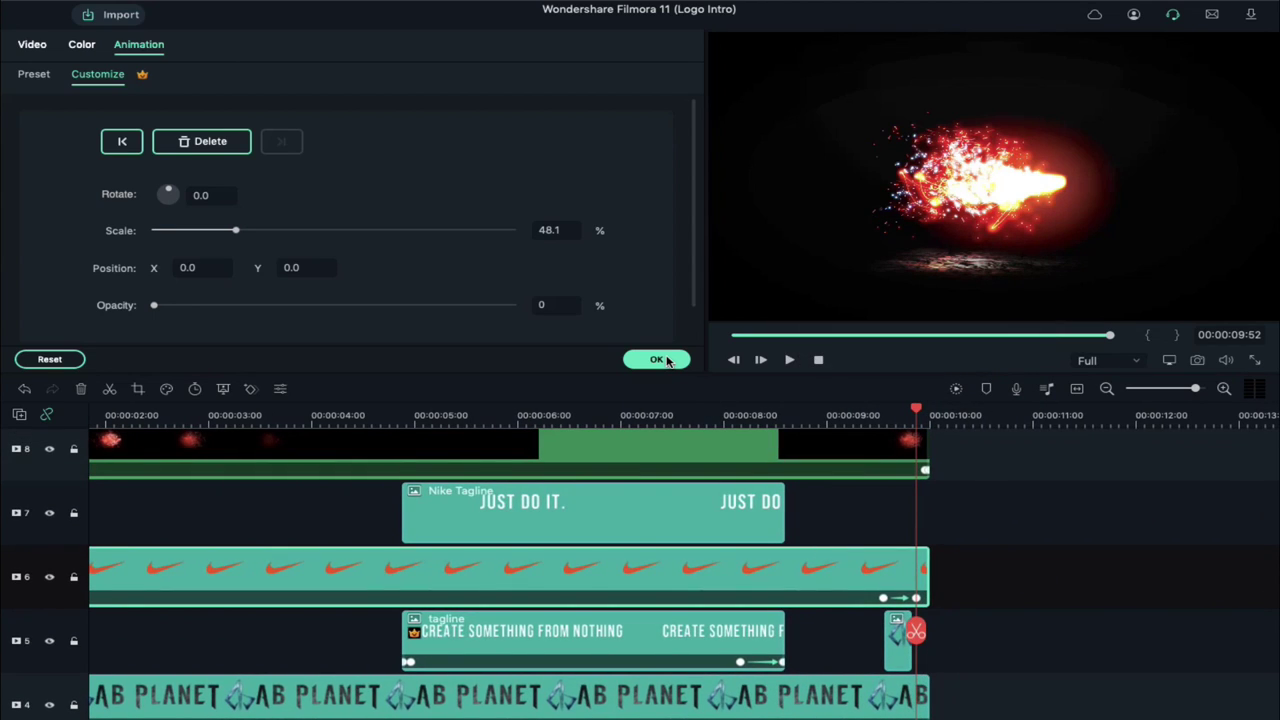
pyautogui.click(667, 360)
# Add another nike logo orange clip to track 7 near the end with the pasted fade effects.
pyautogui.click(46, 57)
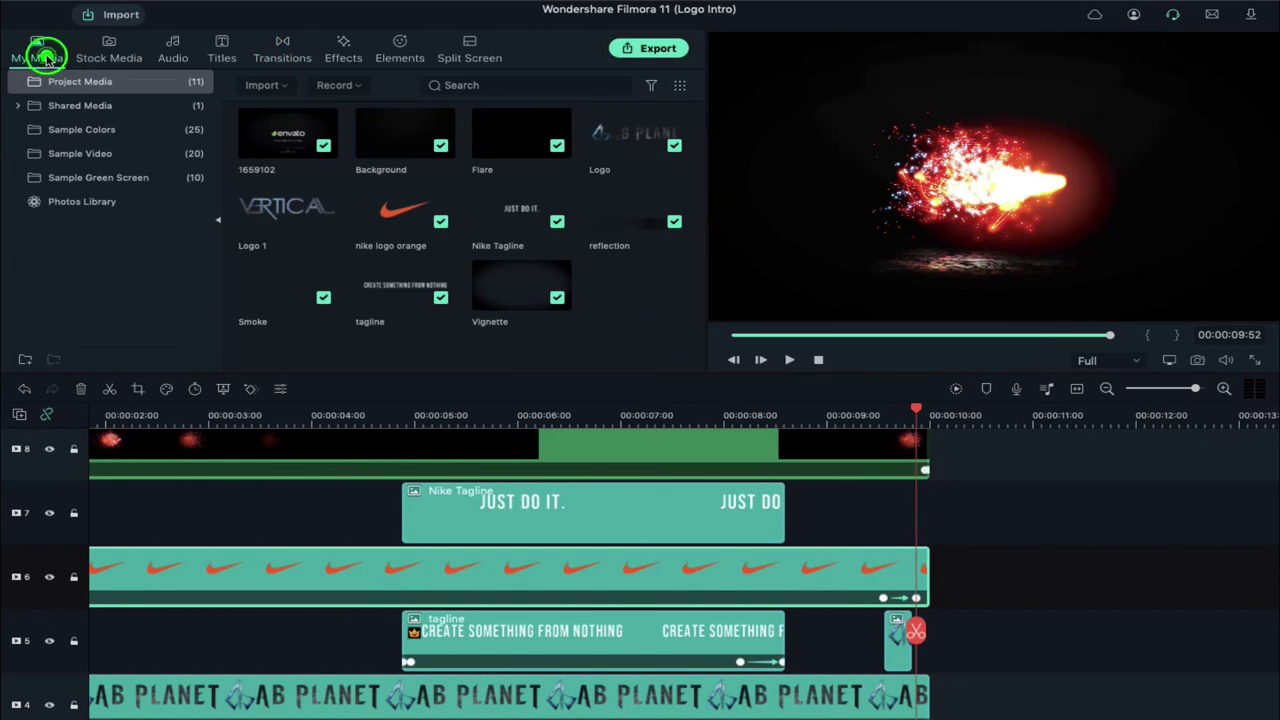
pyautogui.moveTo(390, 218); pyautogui.dragTo(914, 515)
pyautogui.rightClick(918, 515)
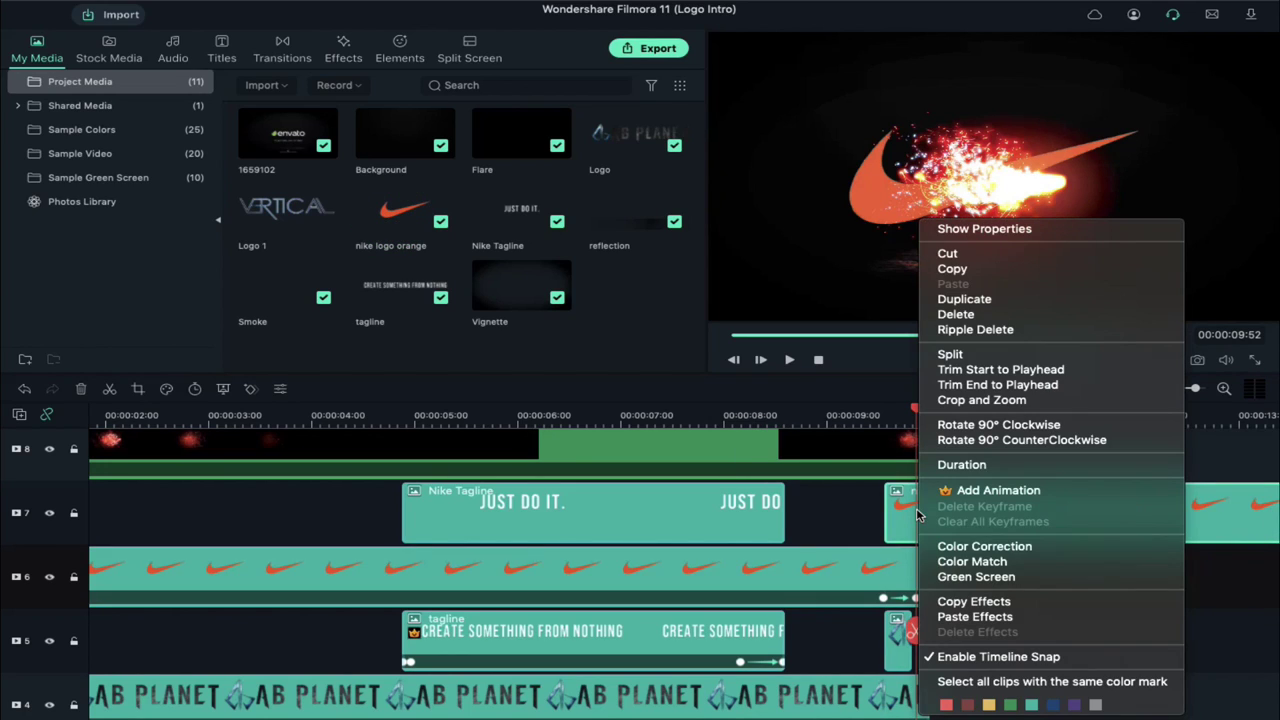
pyautogui.click(978, 617)
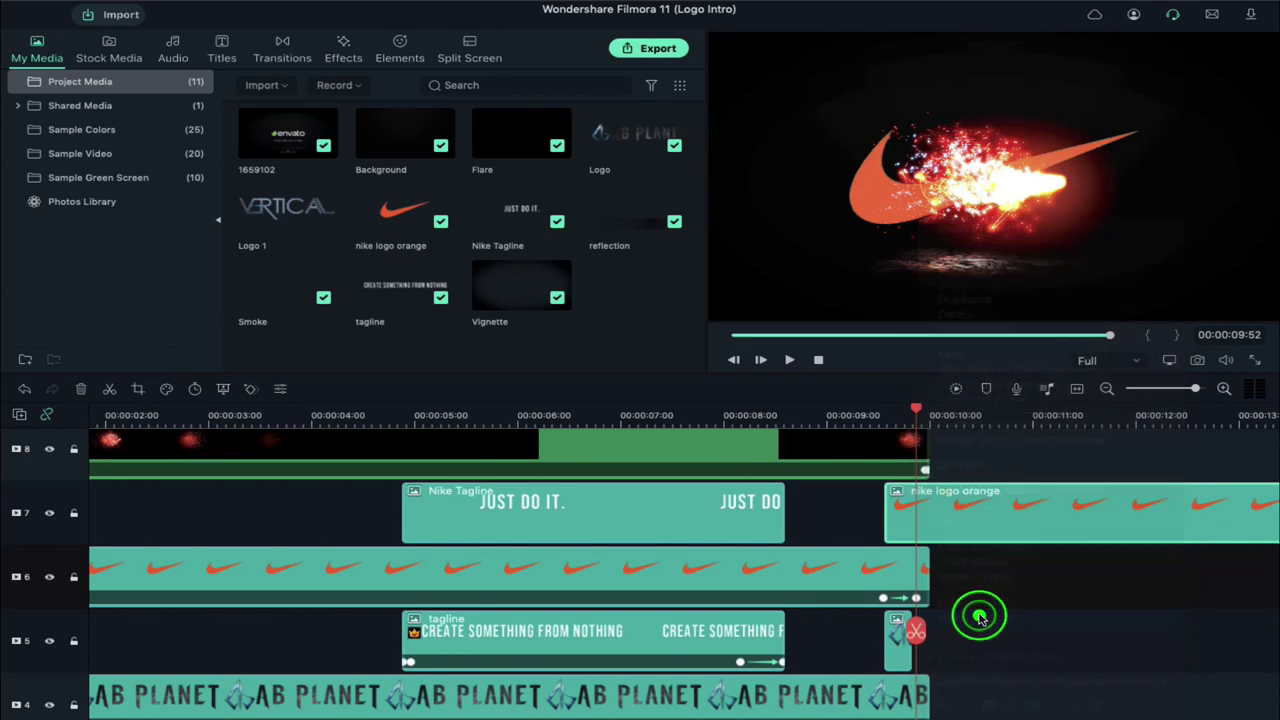
# Split the new swoosh clip at 00:00:09:49 and select the right part.
pyautogui.click(912, 410)
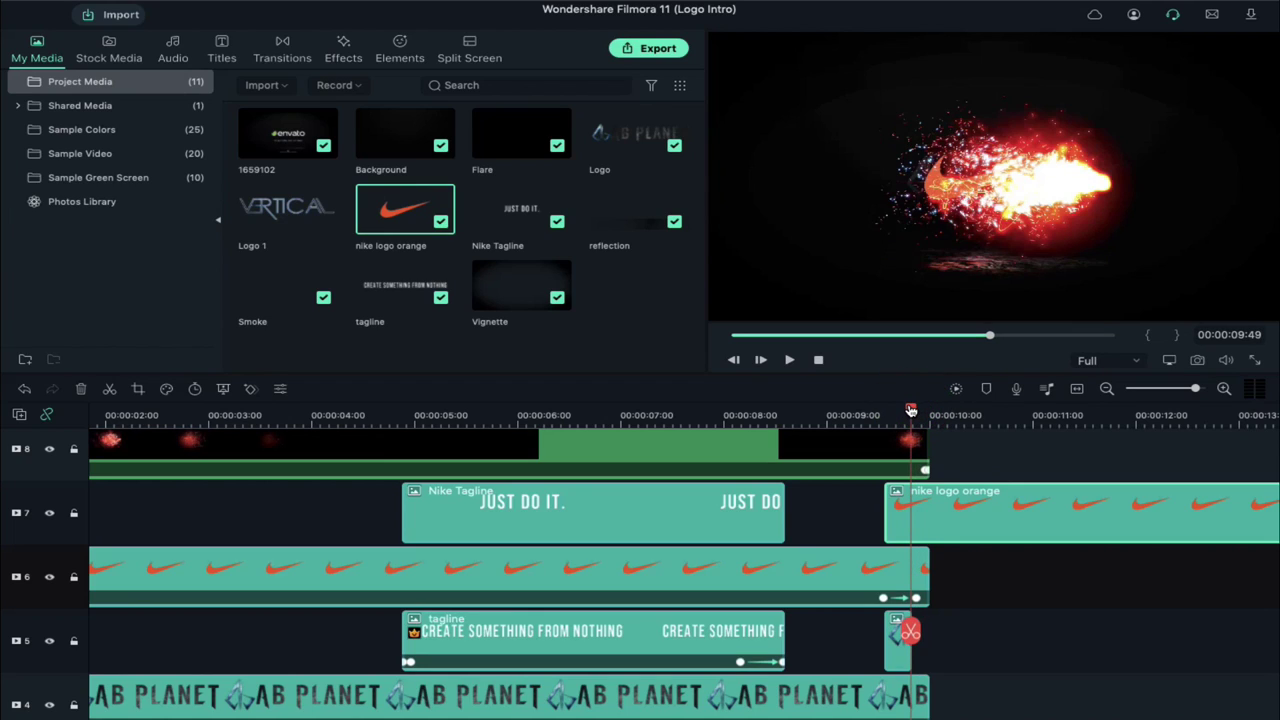
pyautogui.click(943, 491)
pyautogui.click(912, 630)
pyautogui.click(968, 500)
# Delete the leftover swoosh piece and keyframe the Nike Tagline to fade to 0% opacity by 8:35.
pyautogui.press('Delete')
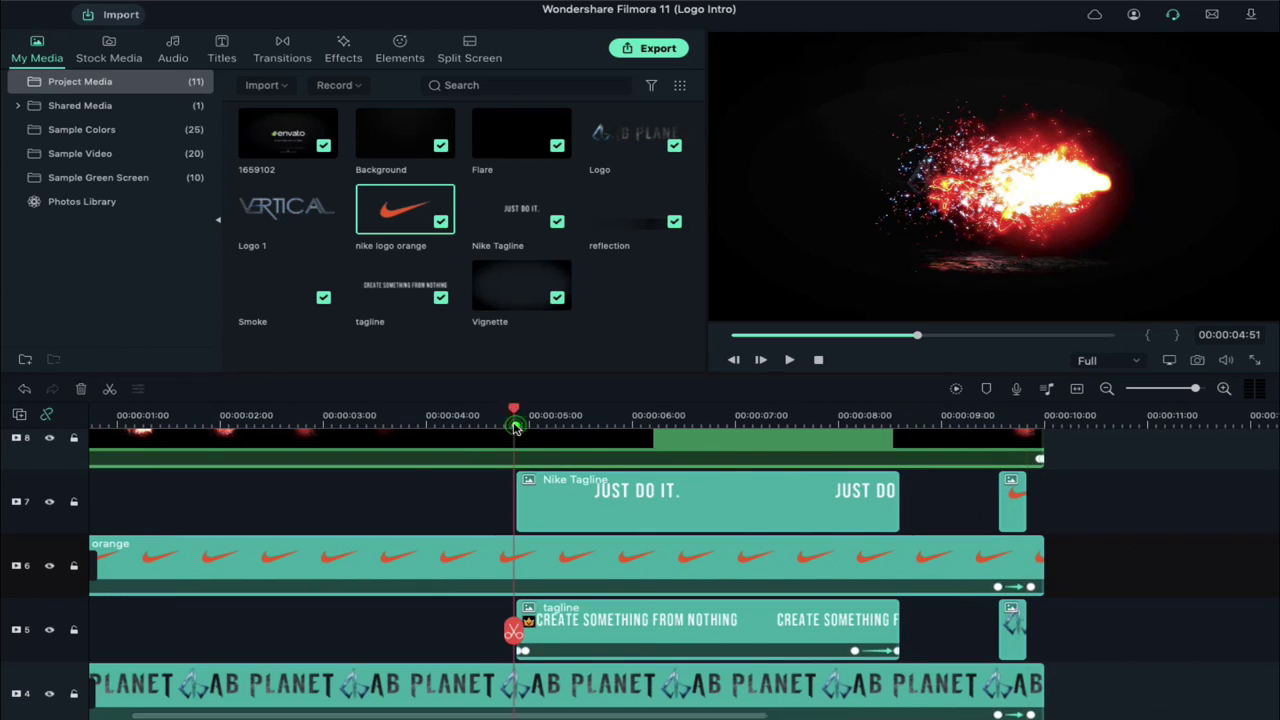
pyautogui.doubleClick(560, 510)
pyautogui.click(511, 305)
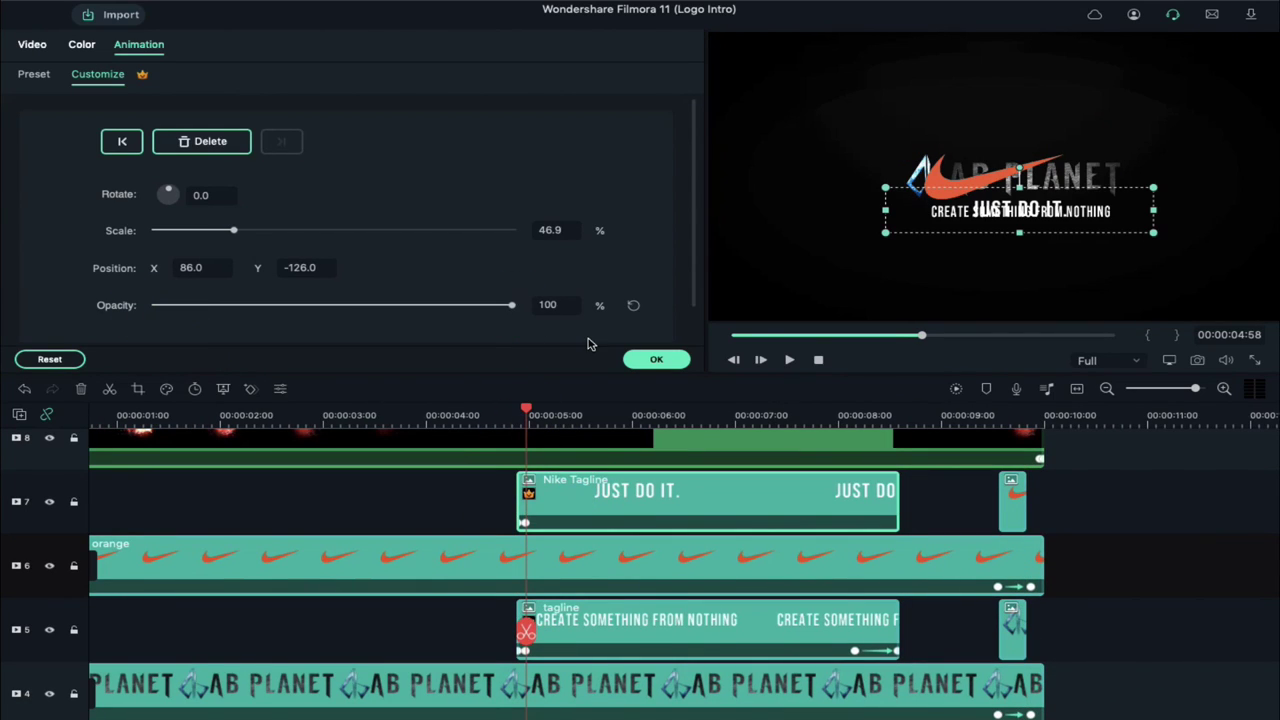
pyautogui.click(848, 491)
pyautogui.moveTo(513, 307); pyautogui.dragTo(154, 305)
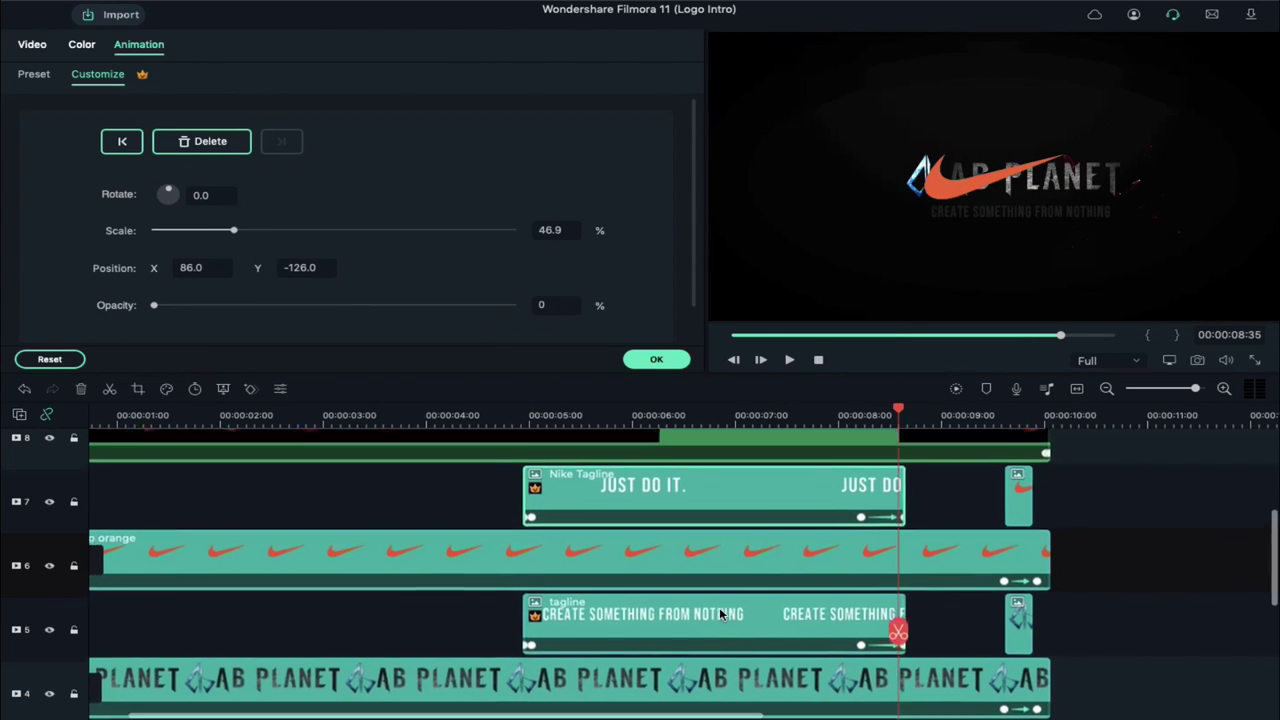
# Hide the old CREATE SOMETHING FROM NOTHING tagline track and the AB PLANET logo track.
pyautogui.scroll(-3, 719, 607)
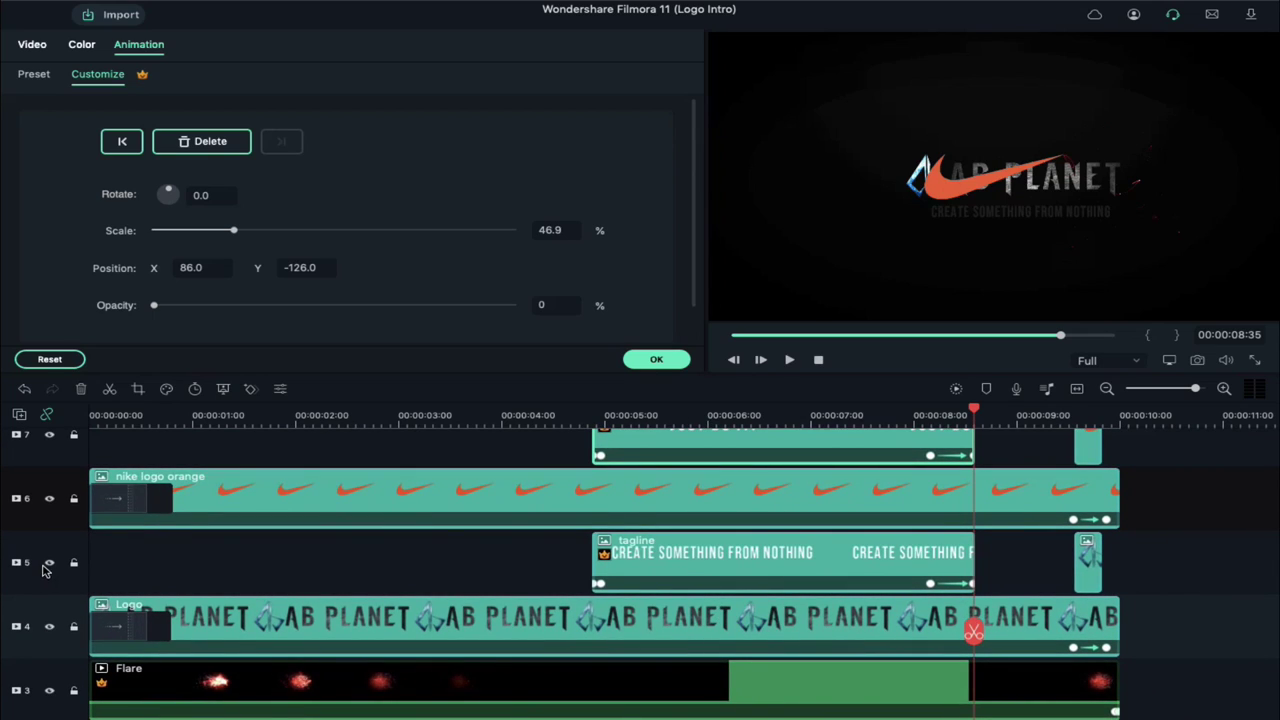
pyautogui.click(46, 566)
pyautogui.click(50, 566)
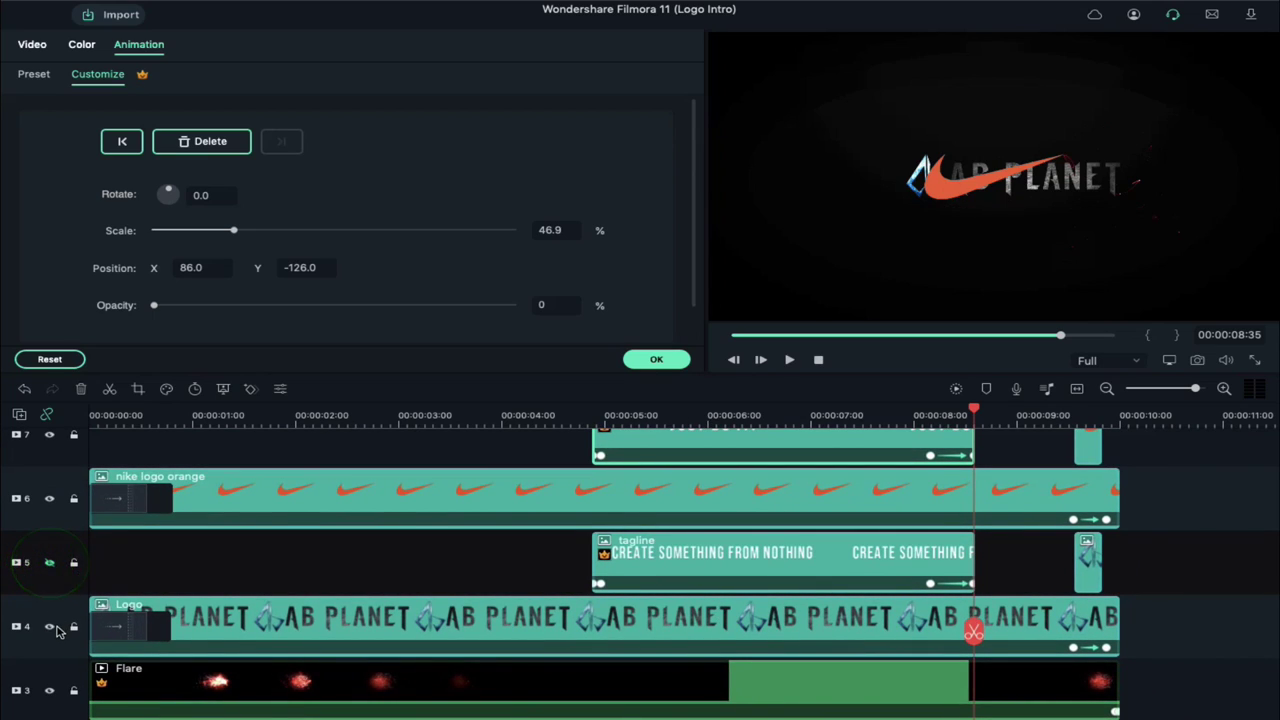
pyautogui.click(52, 627)
pyautogui.scroll(5, 313, 591)
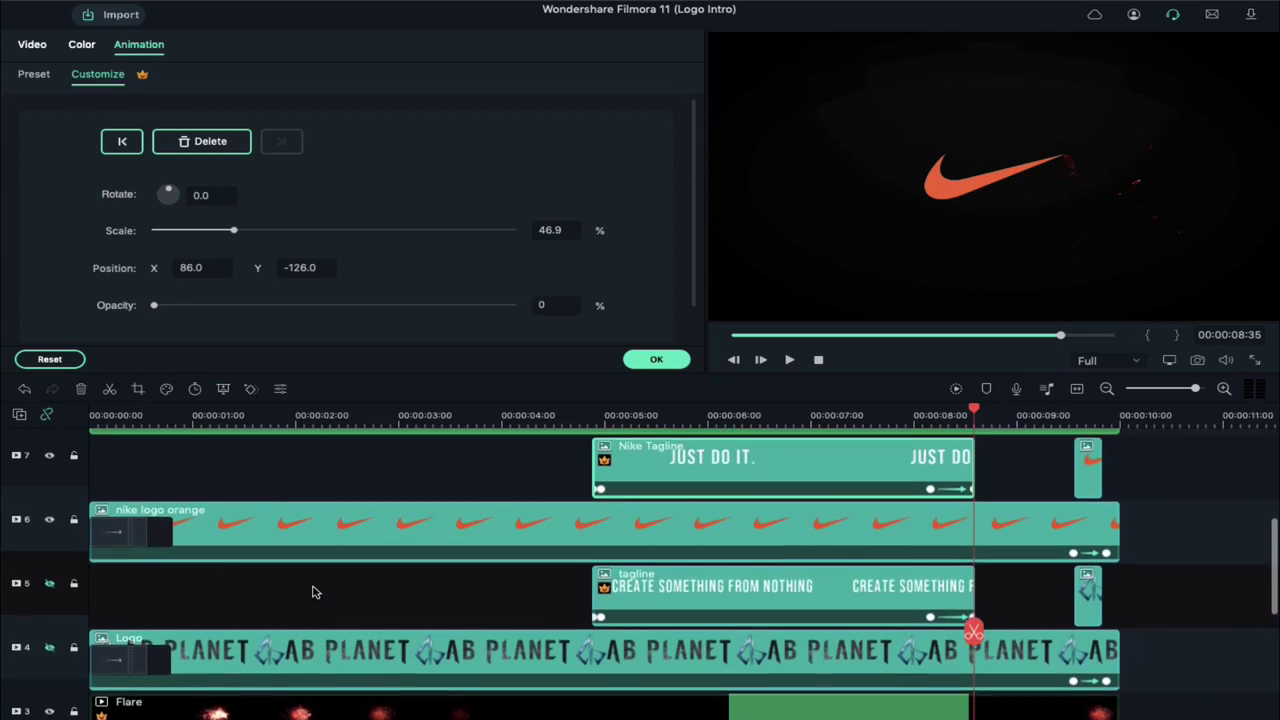